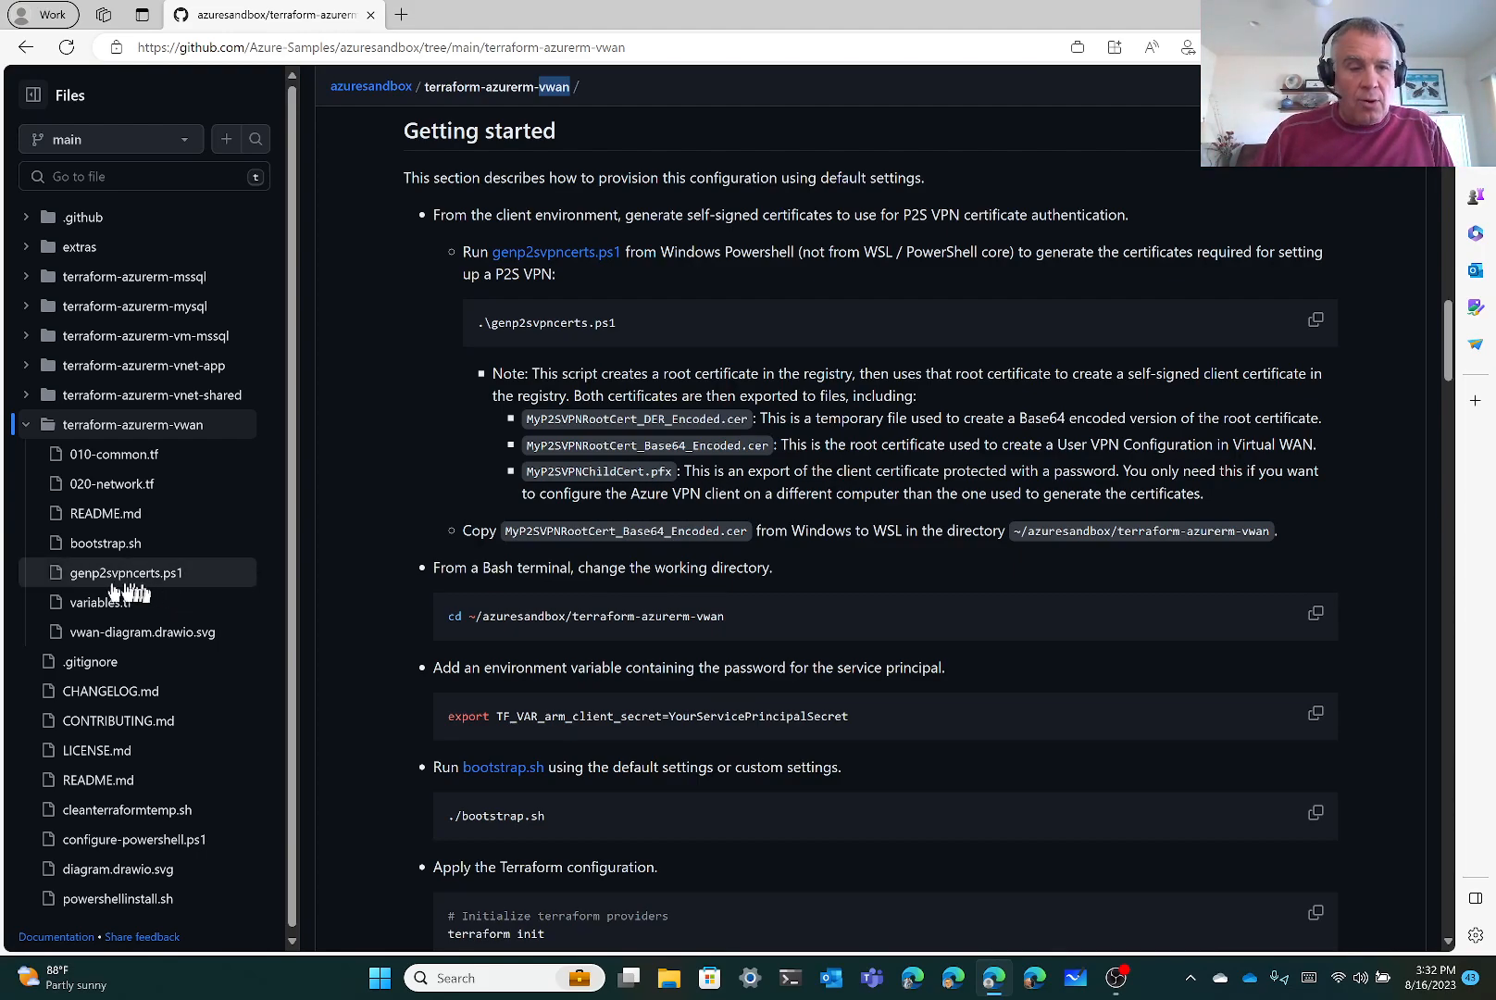
Open genp2svpncerts.ps1 from the terraform-azurerm-vwan Files tree
click(131, 580)
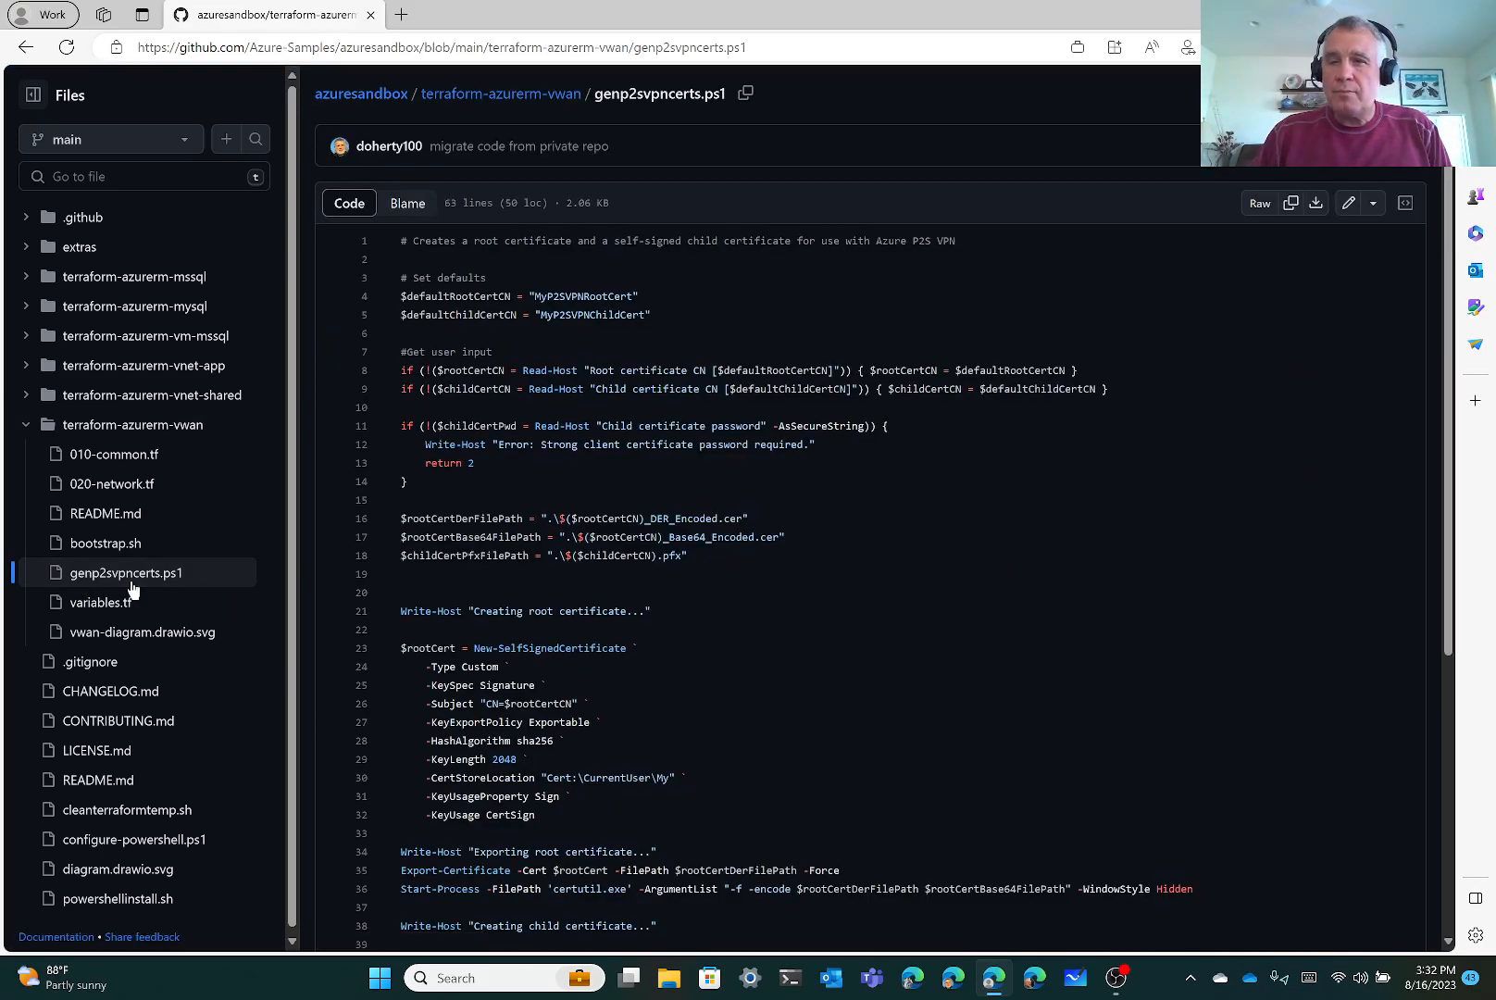
Download the raw genp2svpncerts.ps1, keep it despite the warning, and show it in Downloads
click(1315, 203)
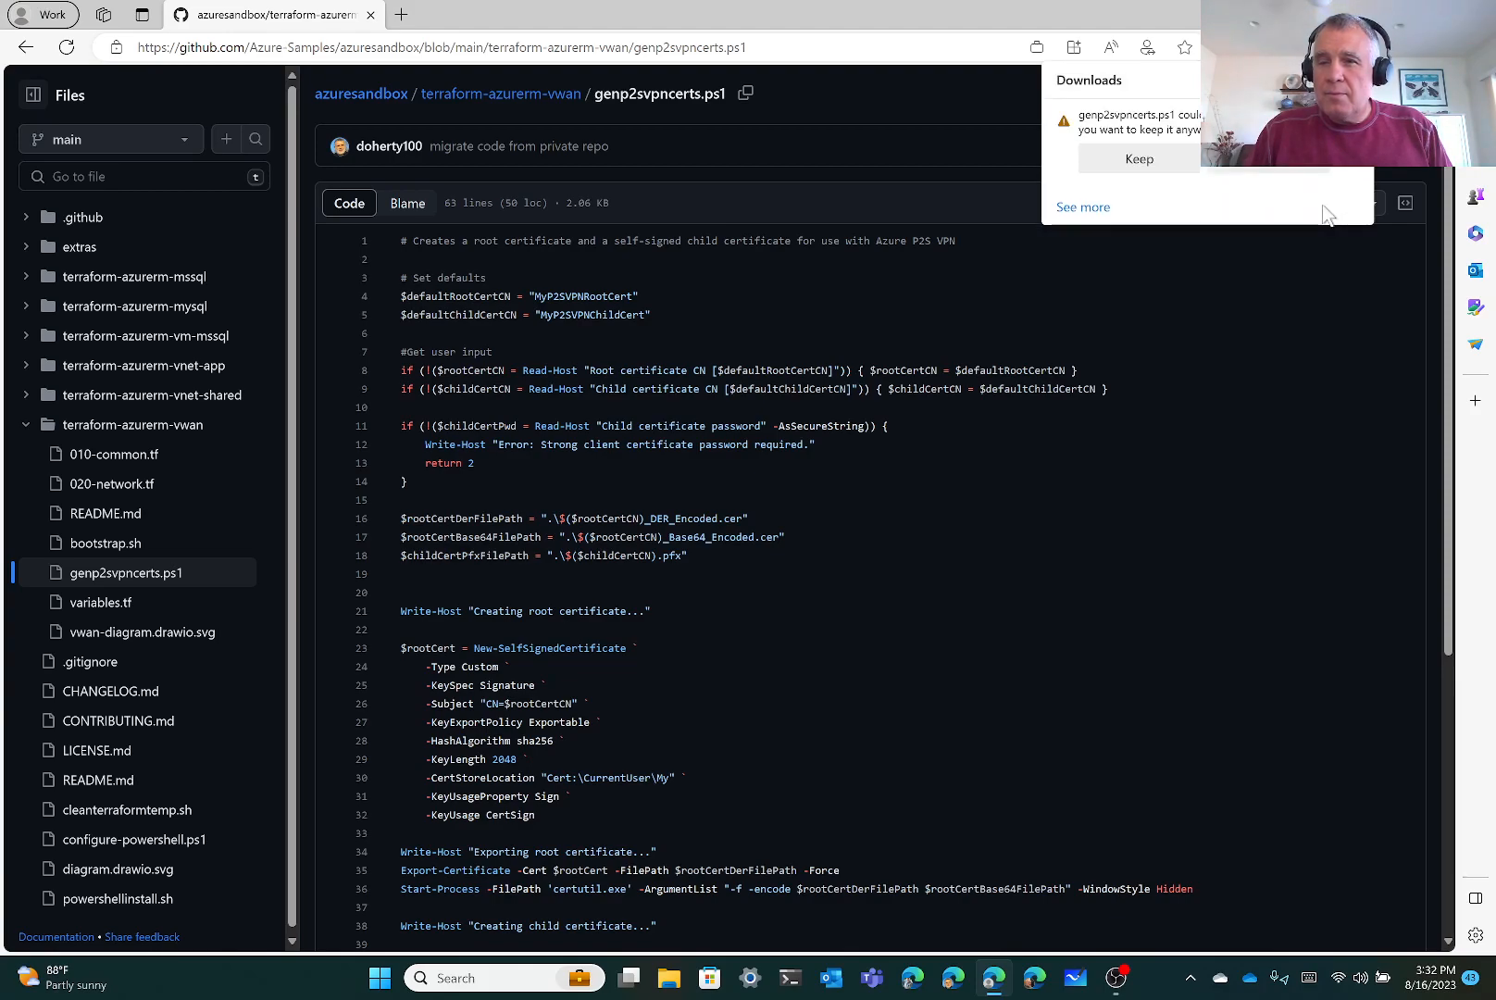
click(1181, 165)
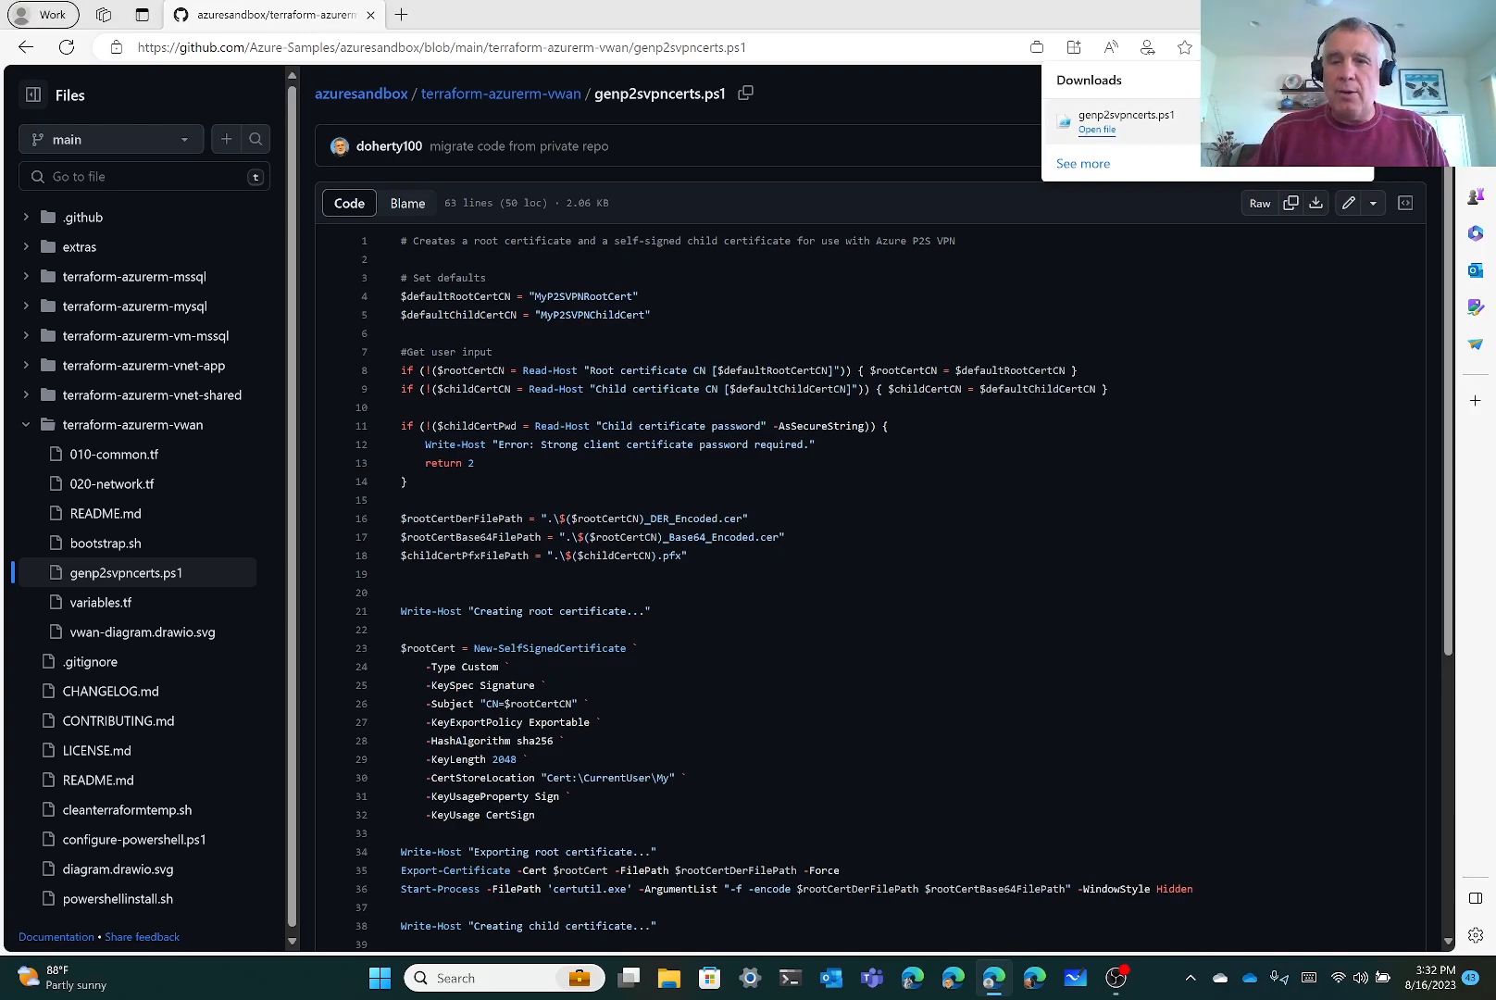
click(1320, 121)
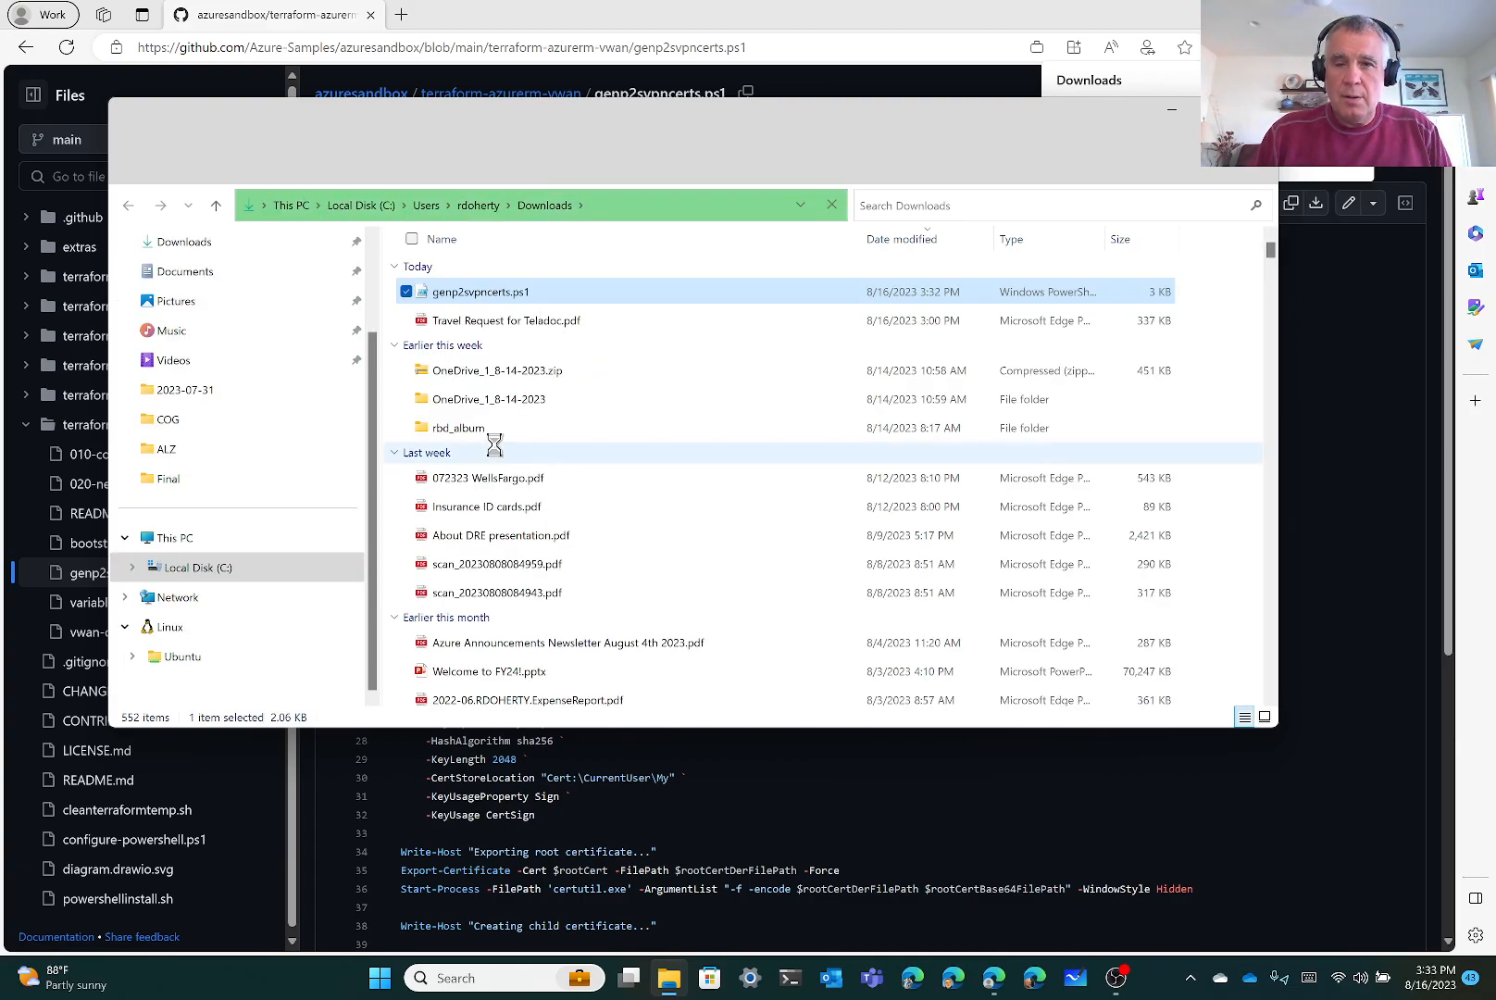
Cut genp2svpncerts.ps1 from Downloads and go to the C:\scripts folder to paste it
right_click(539, 301)
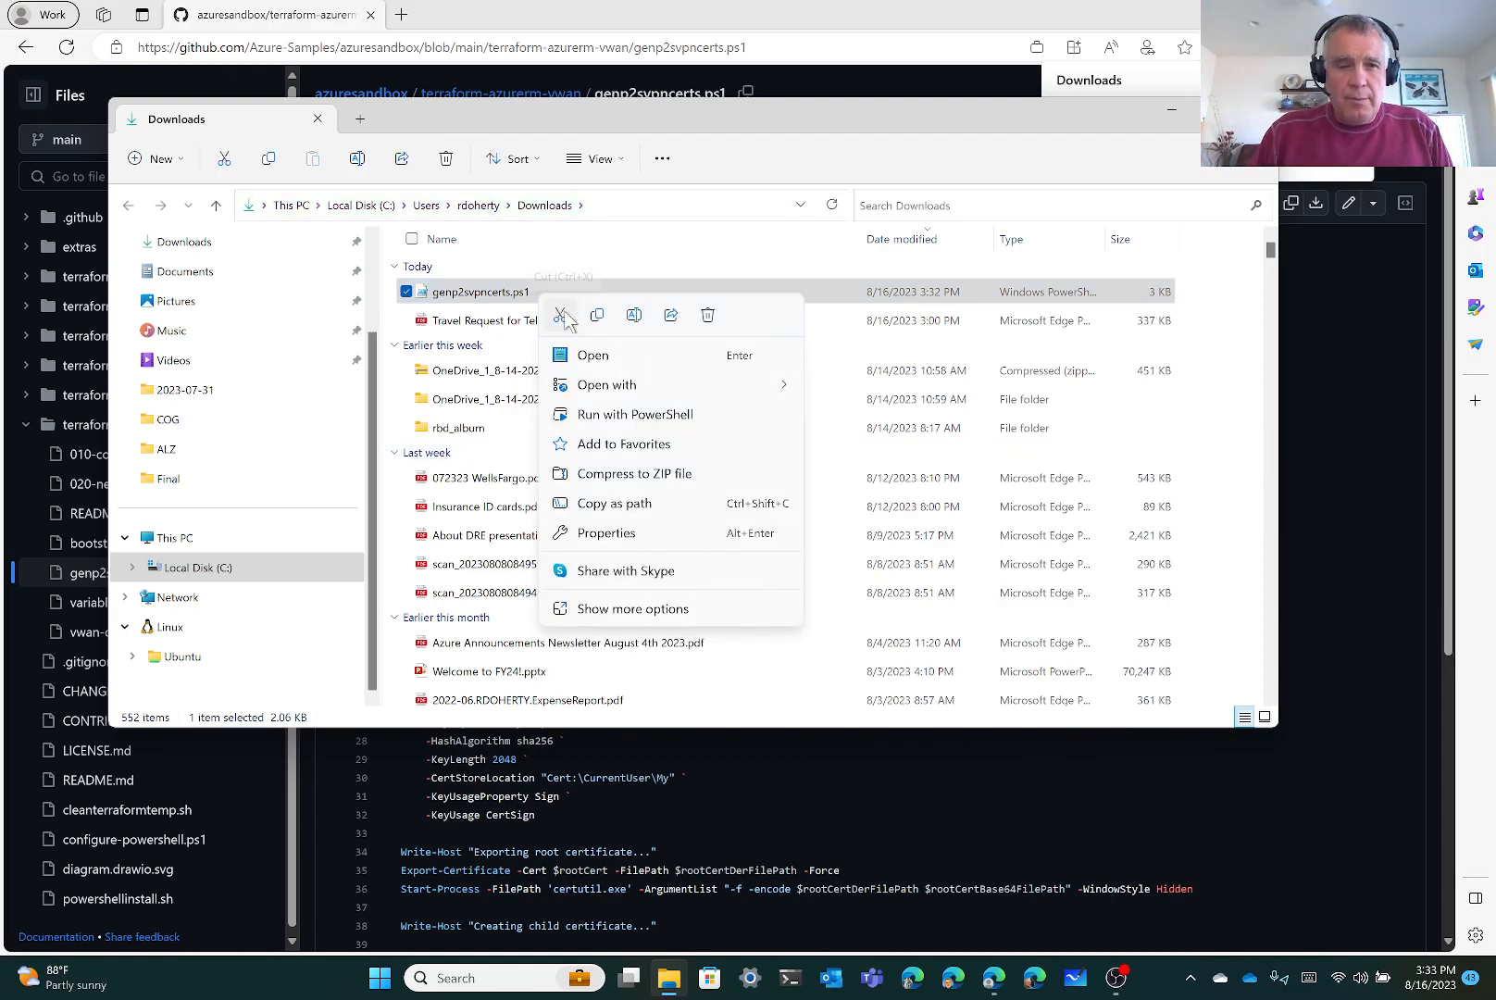
click(563, 313)
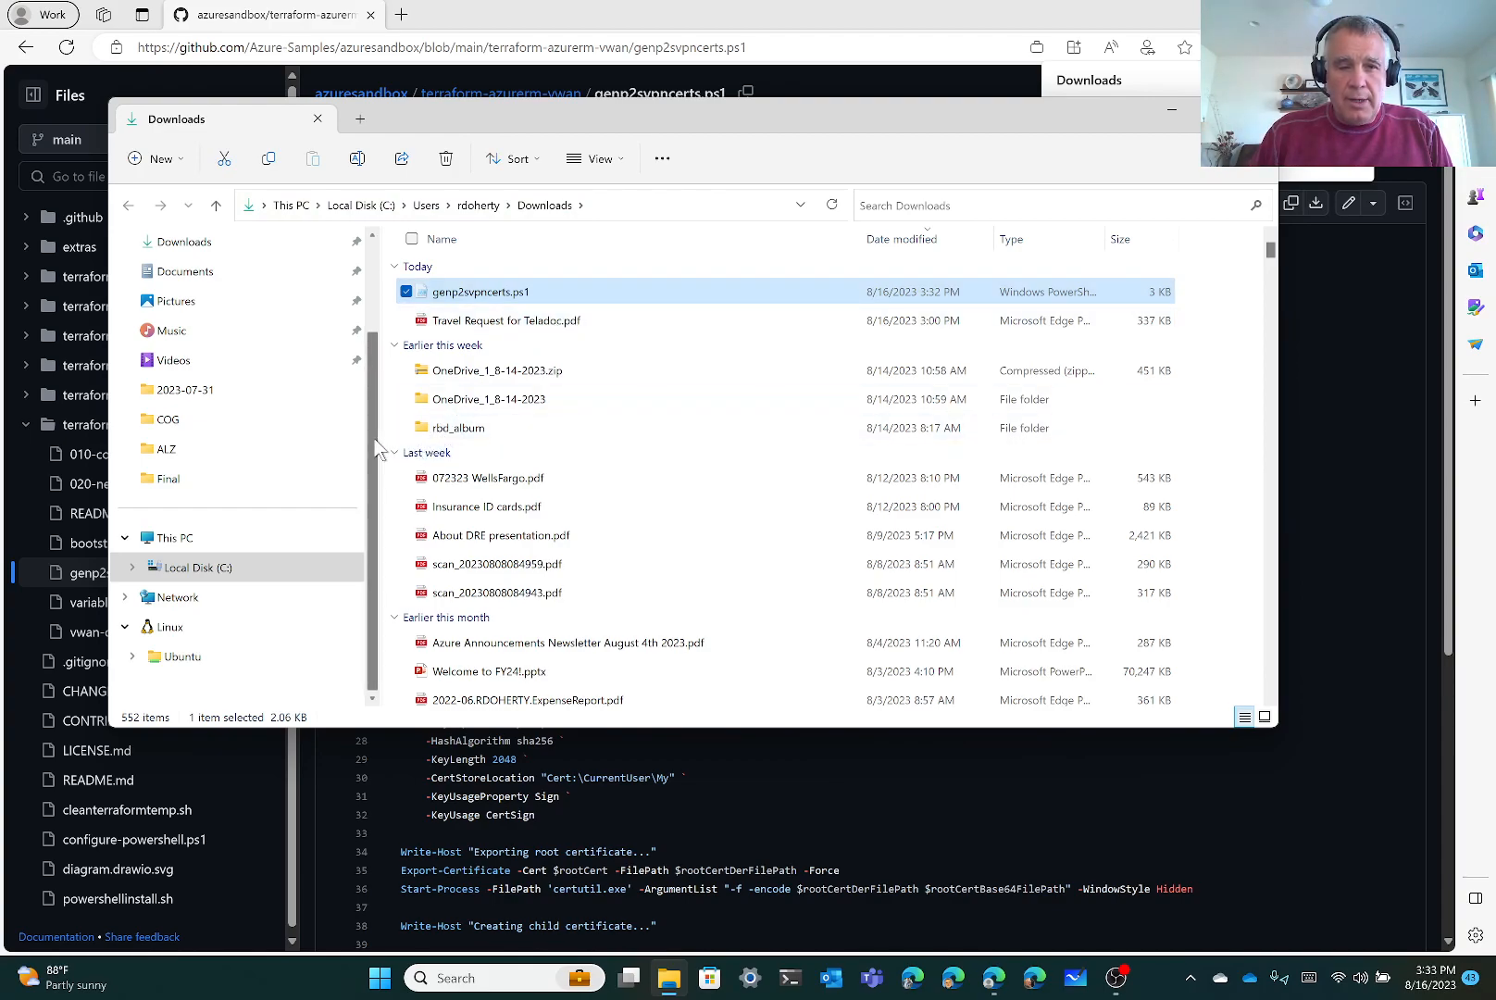
click(194, 566)
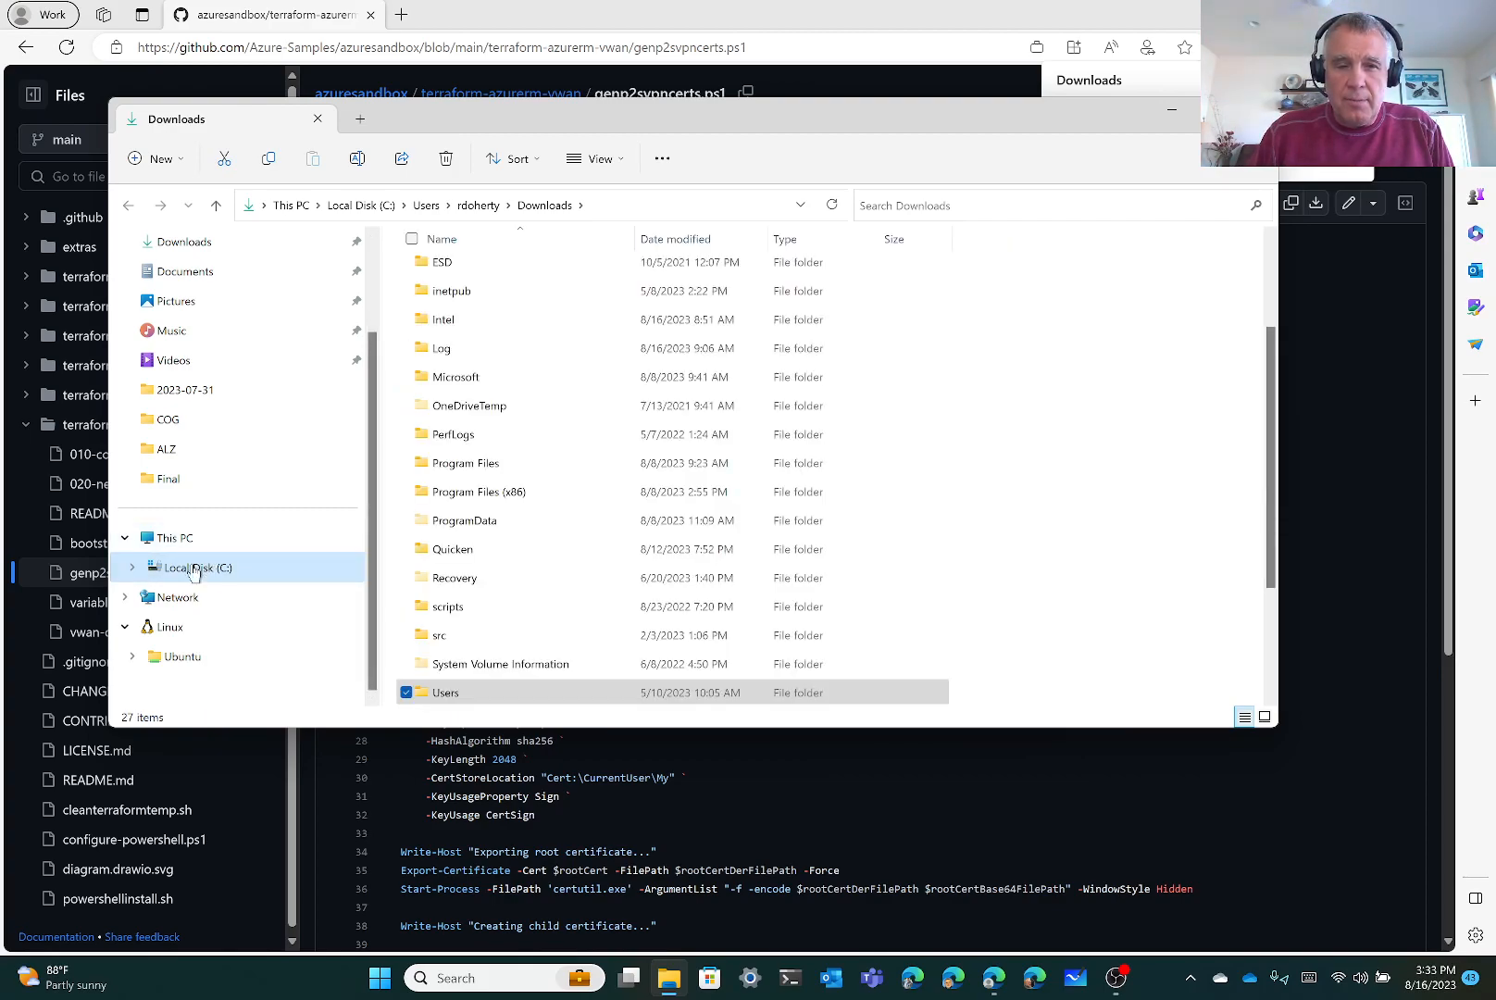
click(476, 609)
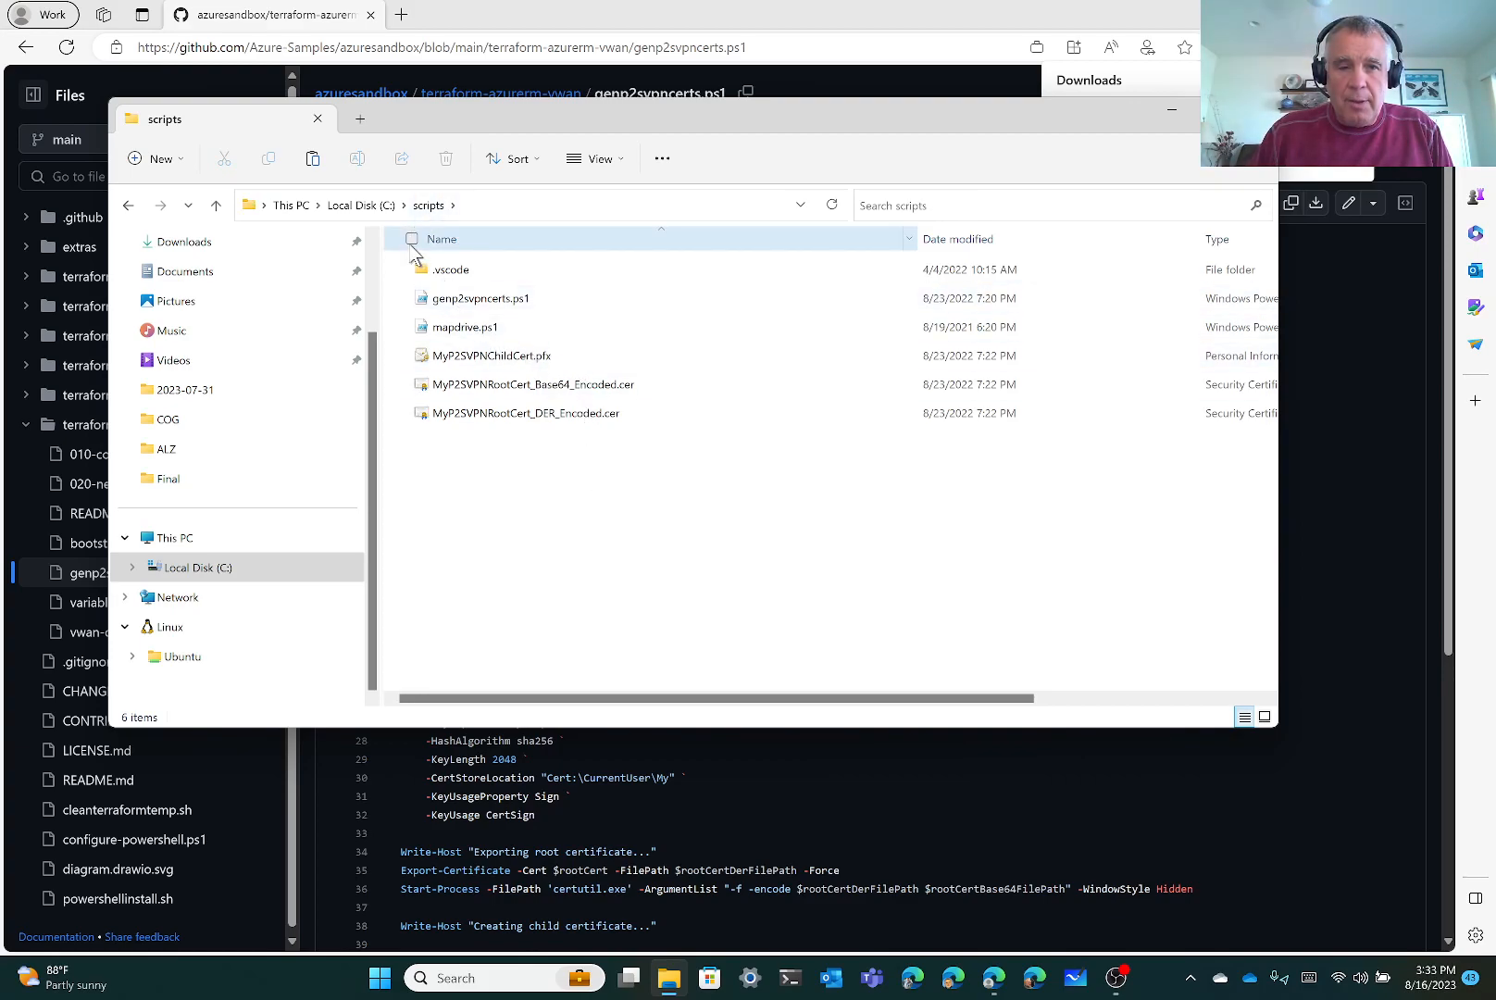
right_click(515, 512)
Paste genp2svpncerts.ps1 over the old copy, then select mapdrive.ps1 and the three old certificate files
click(531, 524)
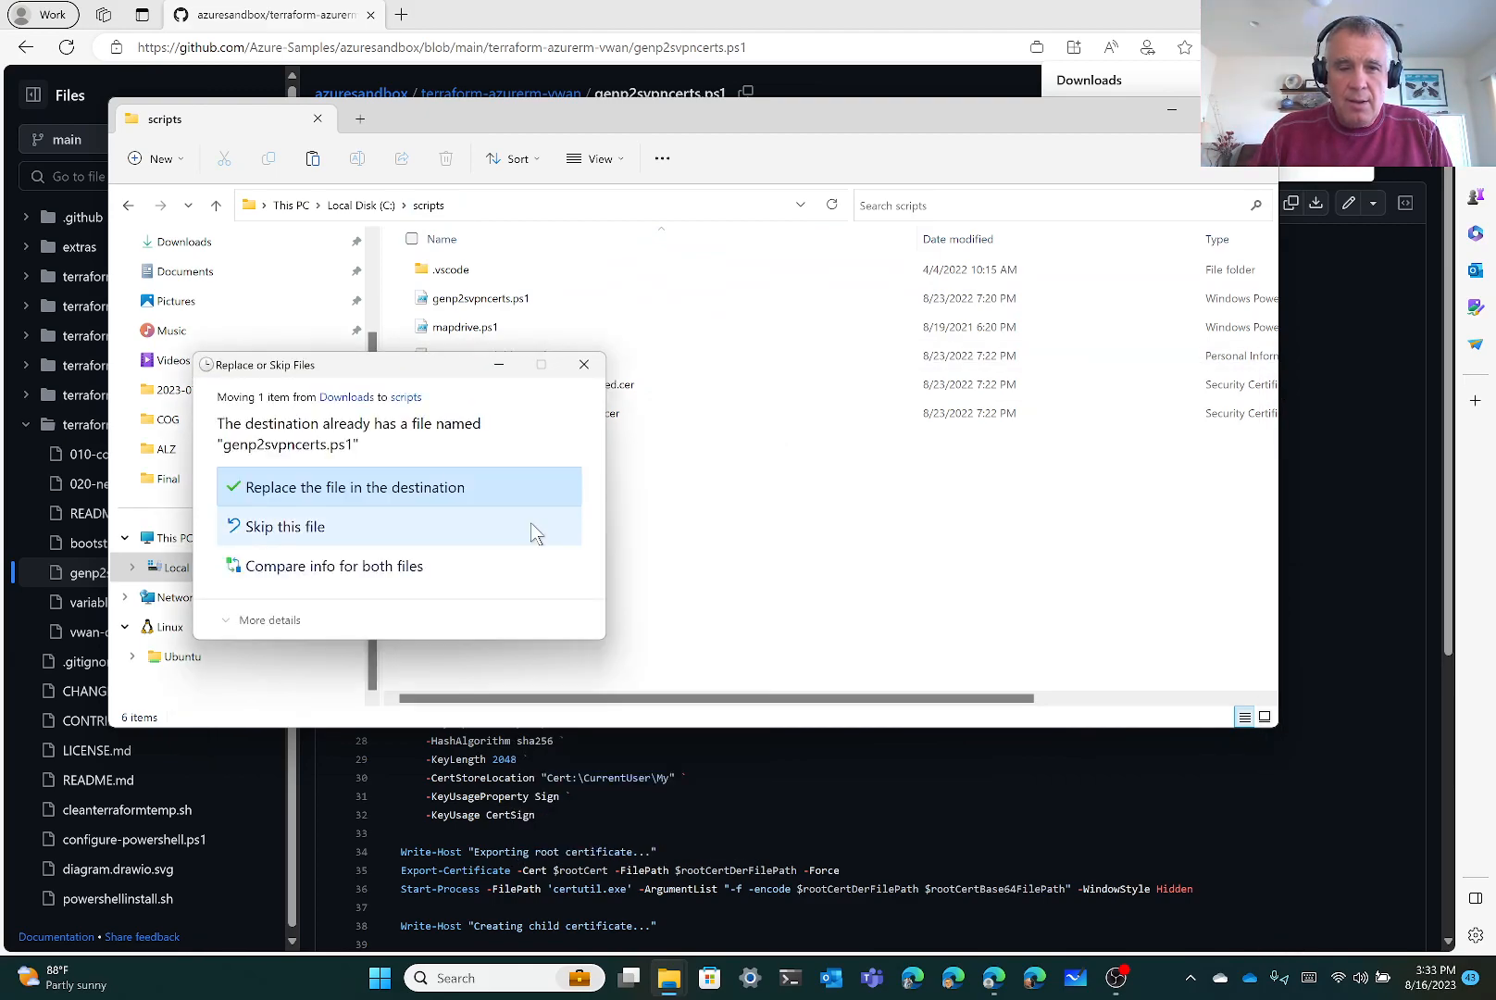
click(421, 489)
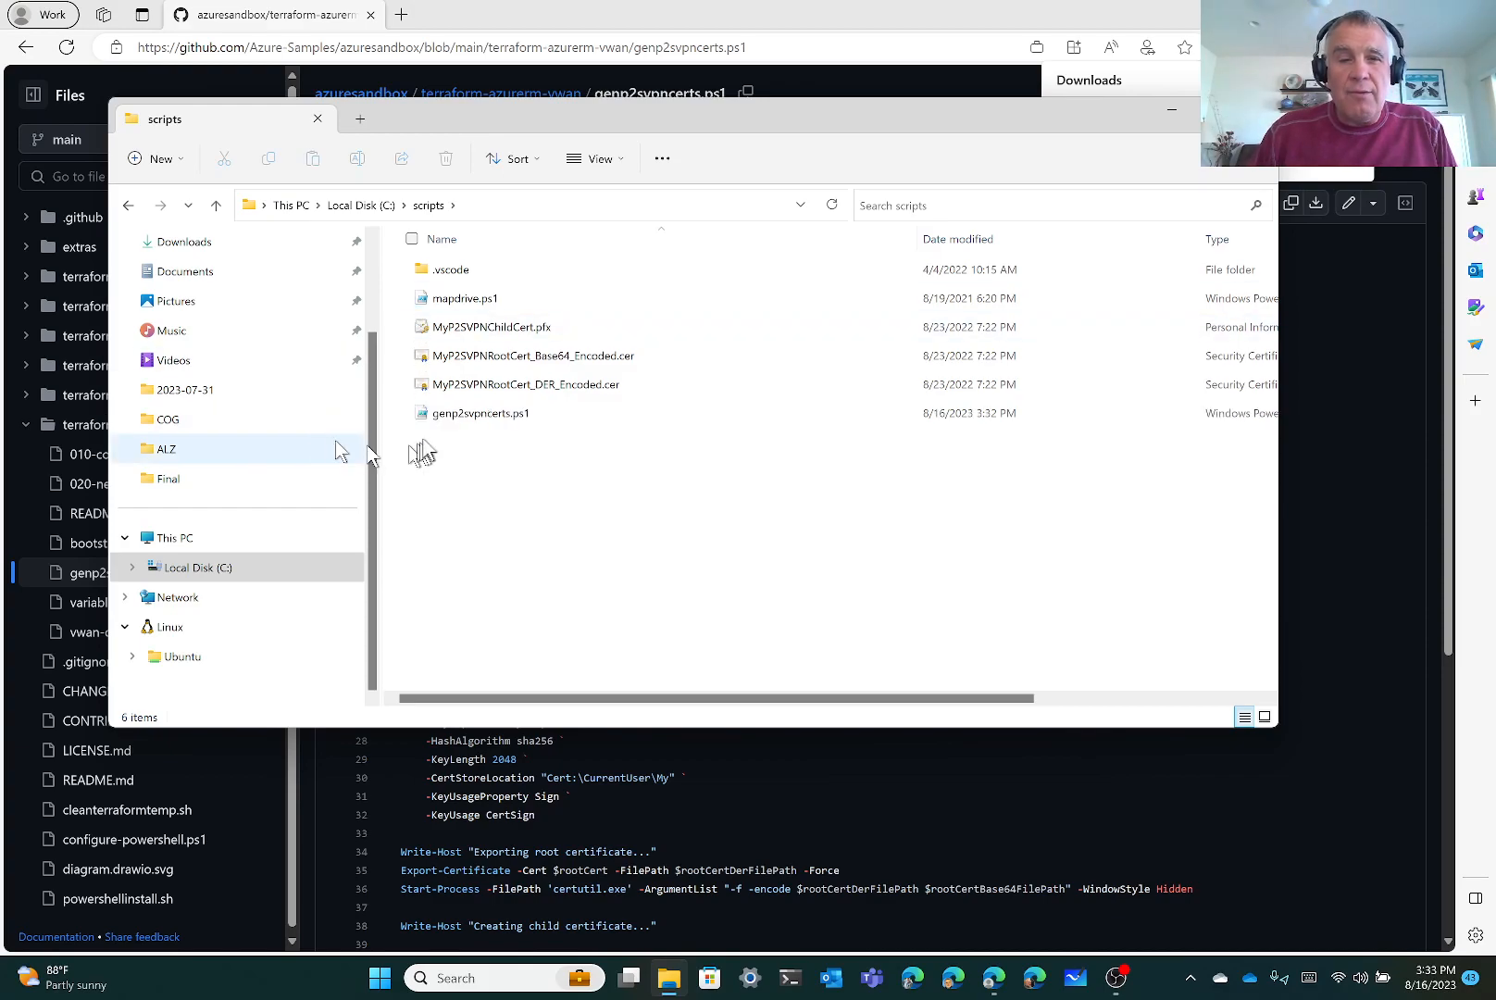
click(405, 299)
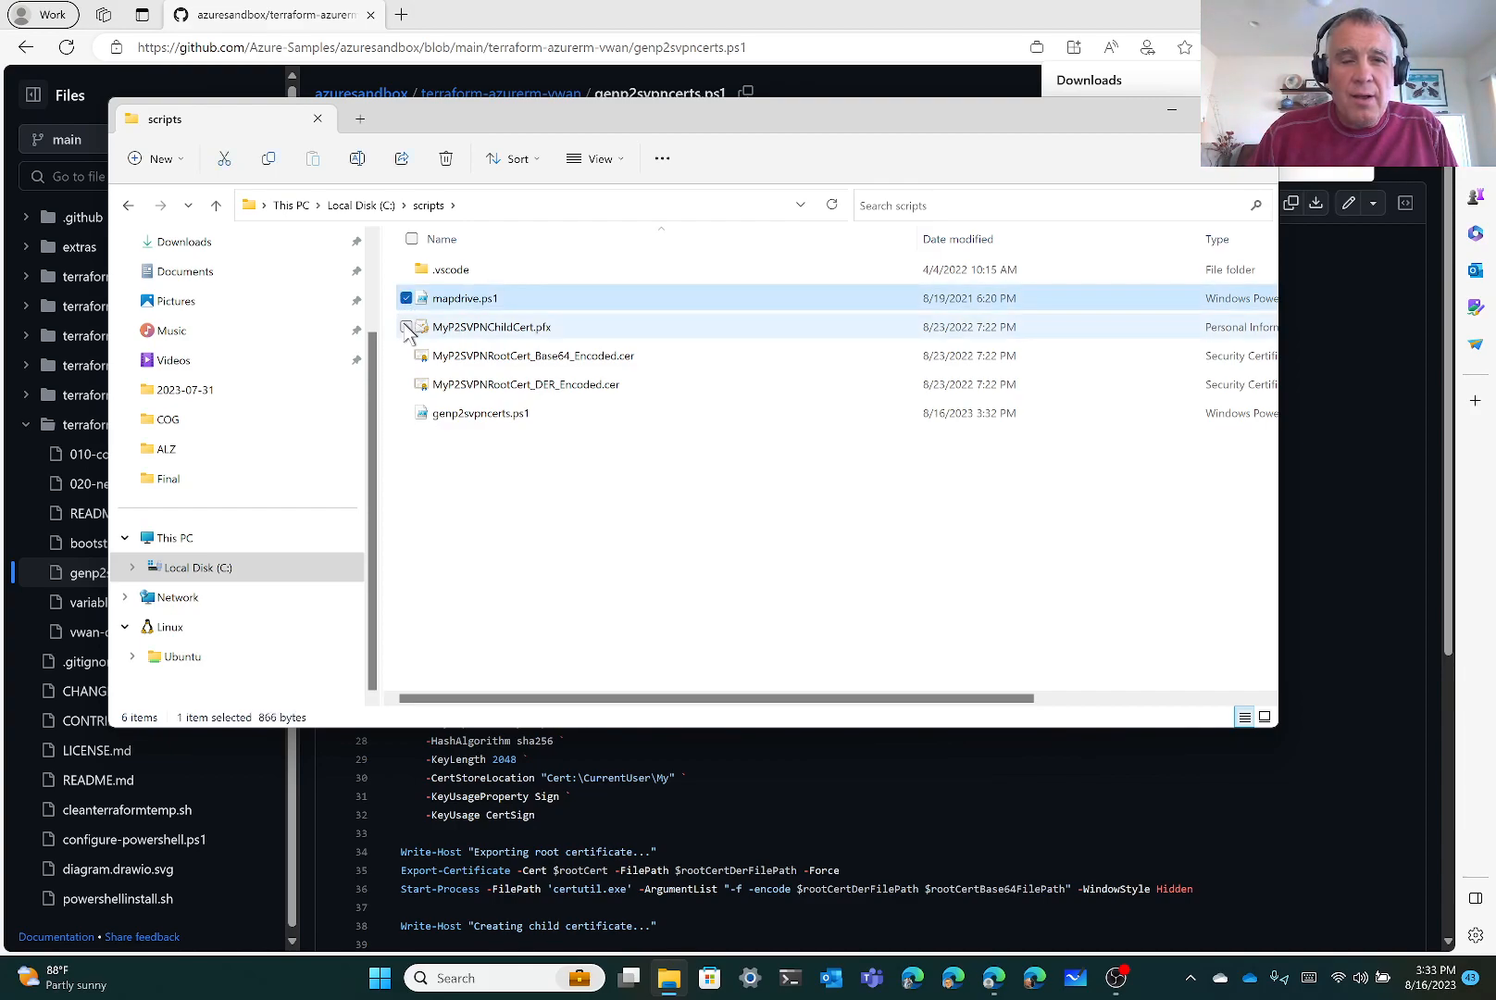
click(406, 328)
click(406, 356)
click(405, 385)
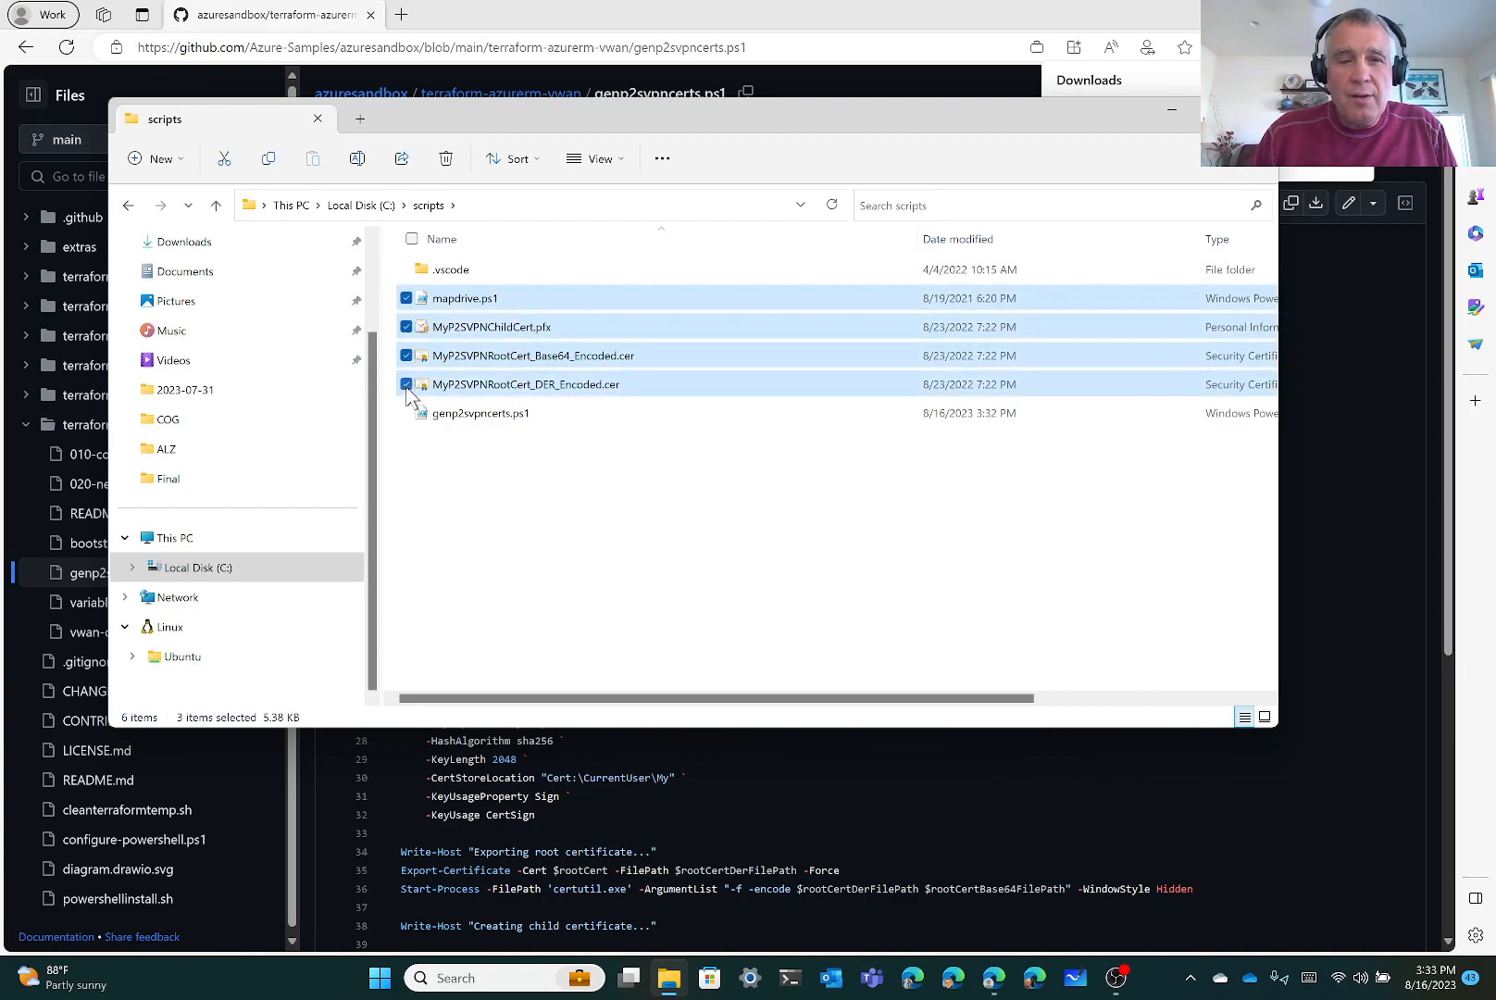
Refresh C:\scripts and delete the leftover .vscode folder
click(839, 203)
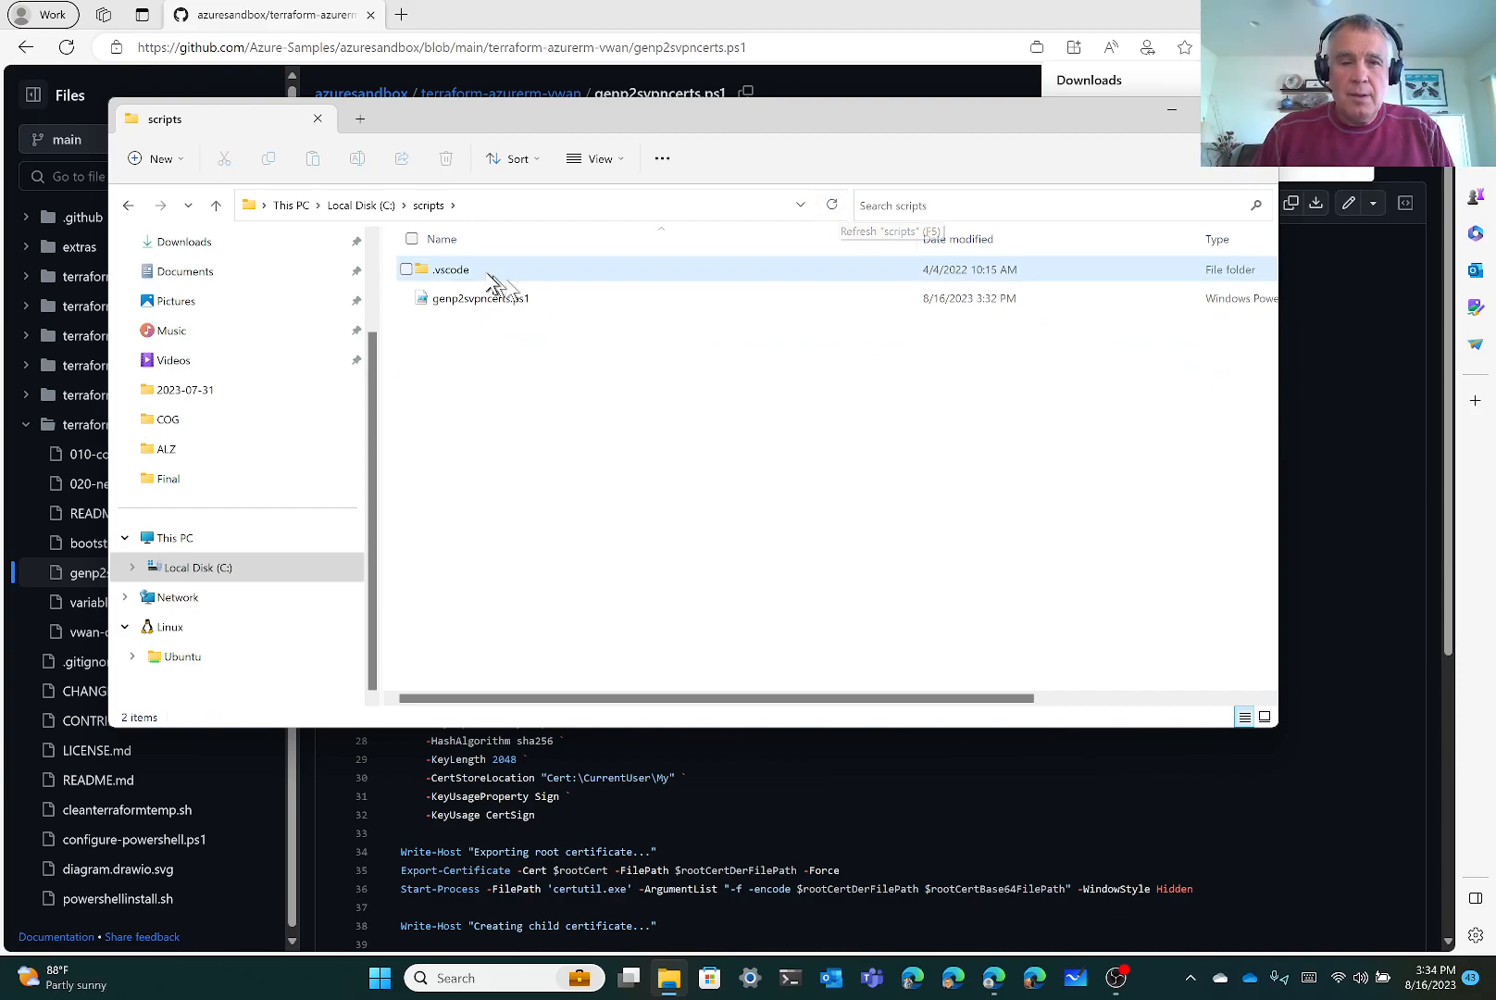
click(408, 270)
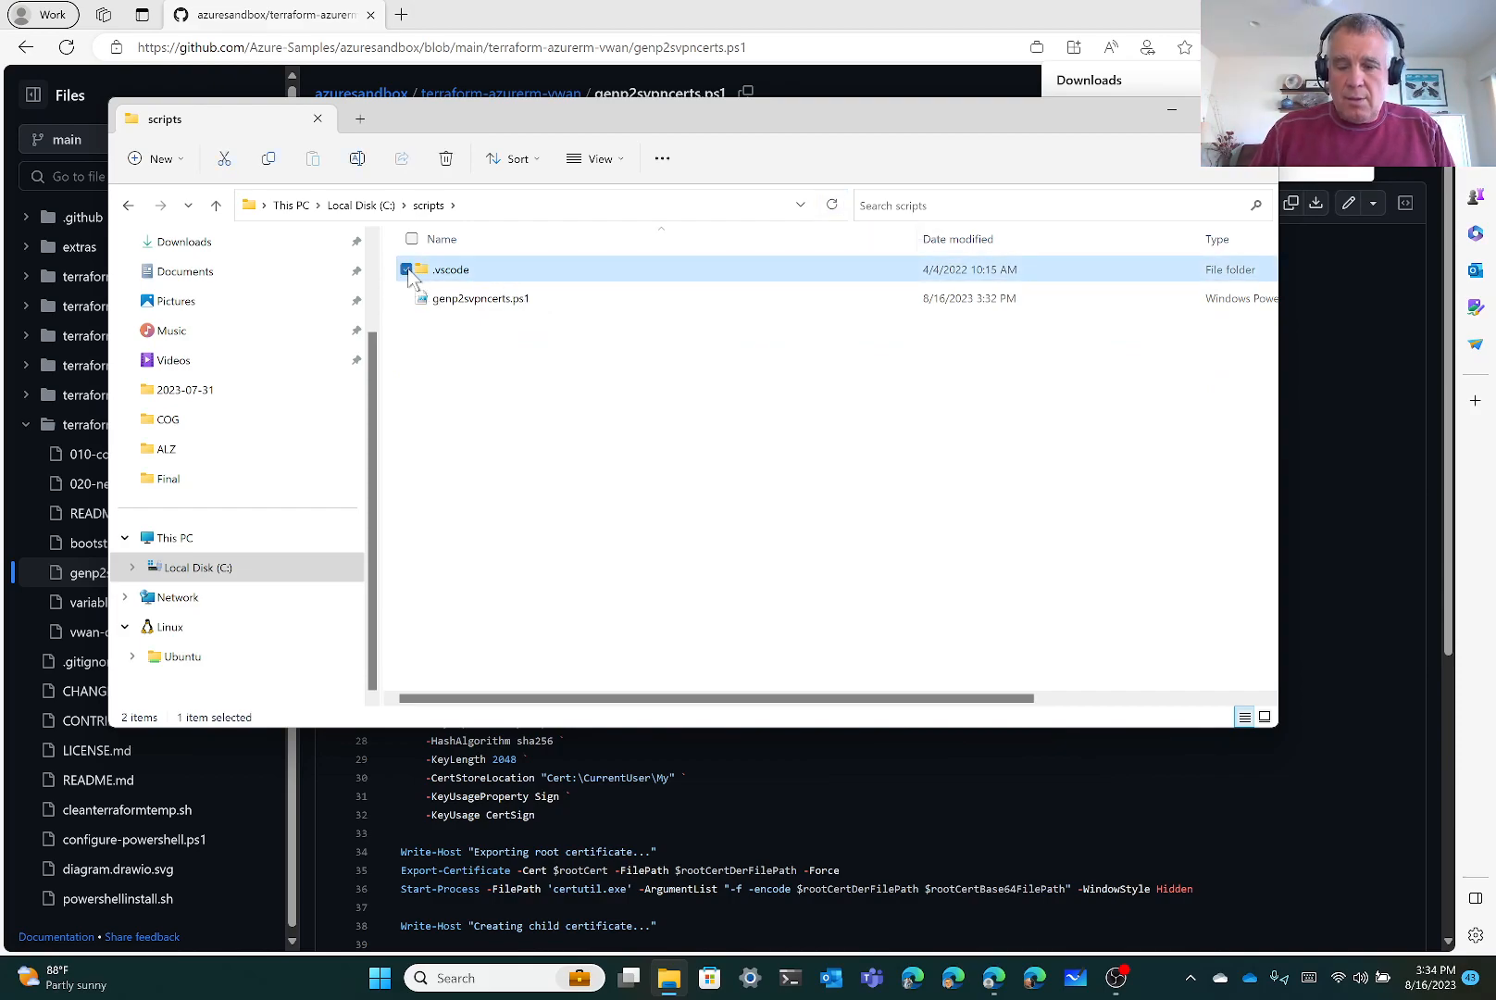
key(Delete)
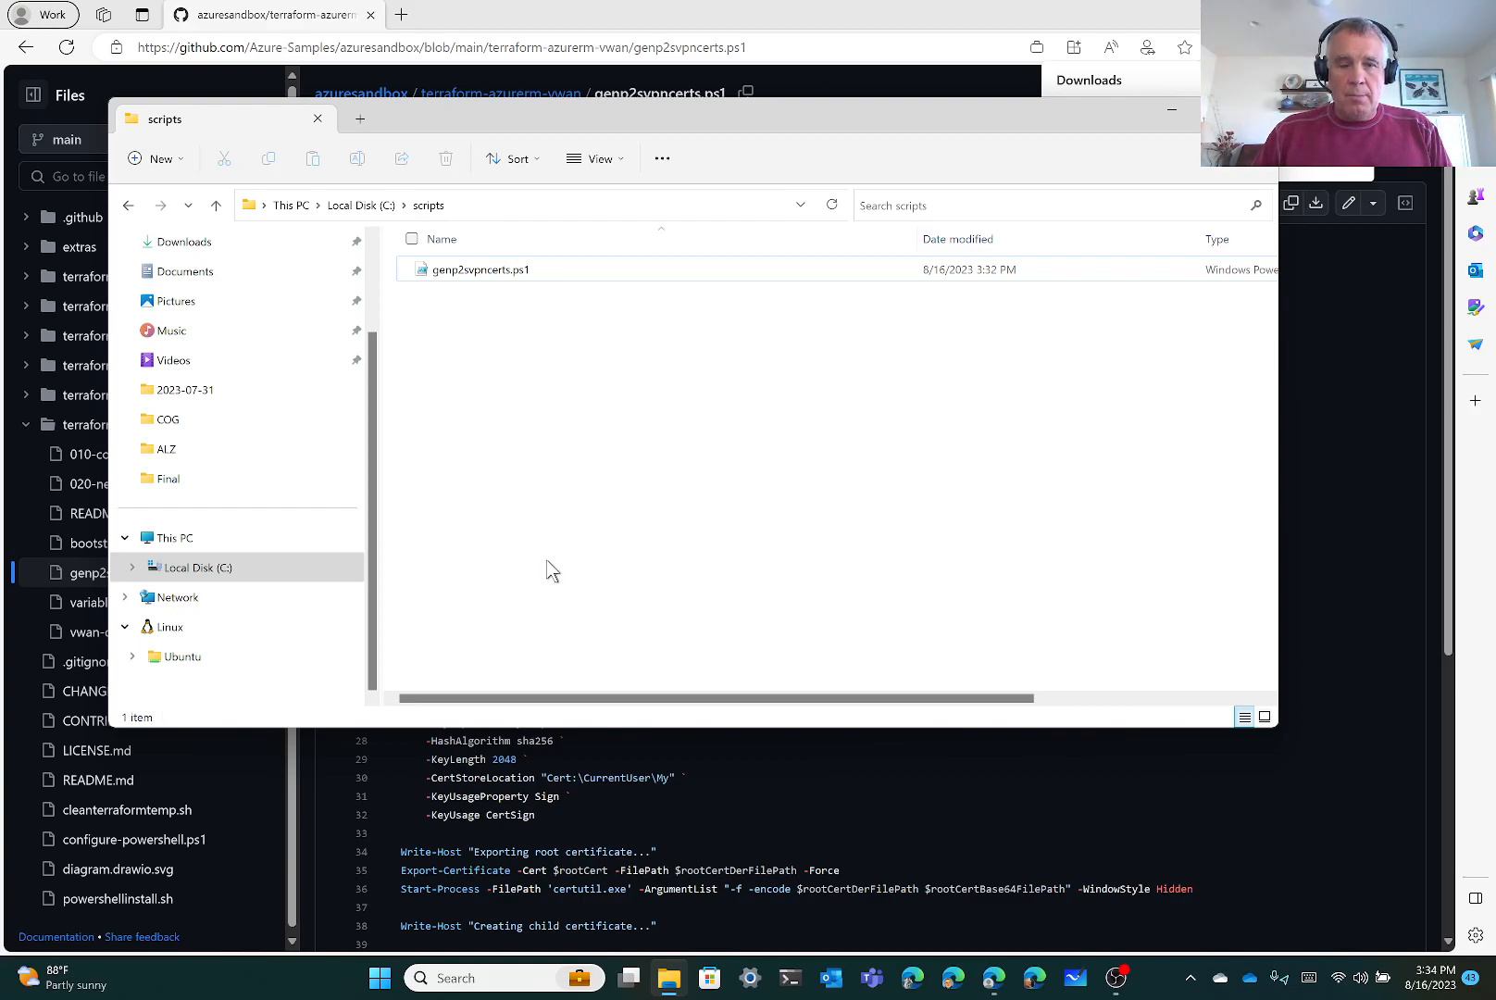
In a new terminal, change into C:\scripts and list its files with dir
click(789, 979)
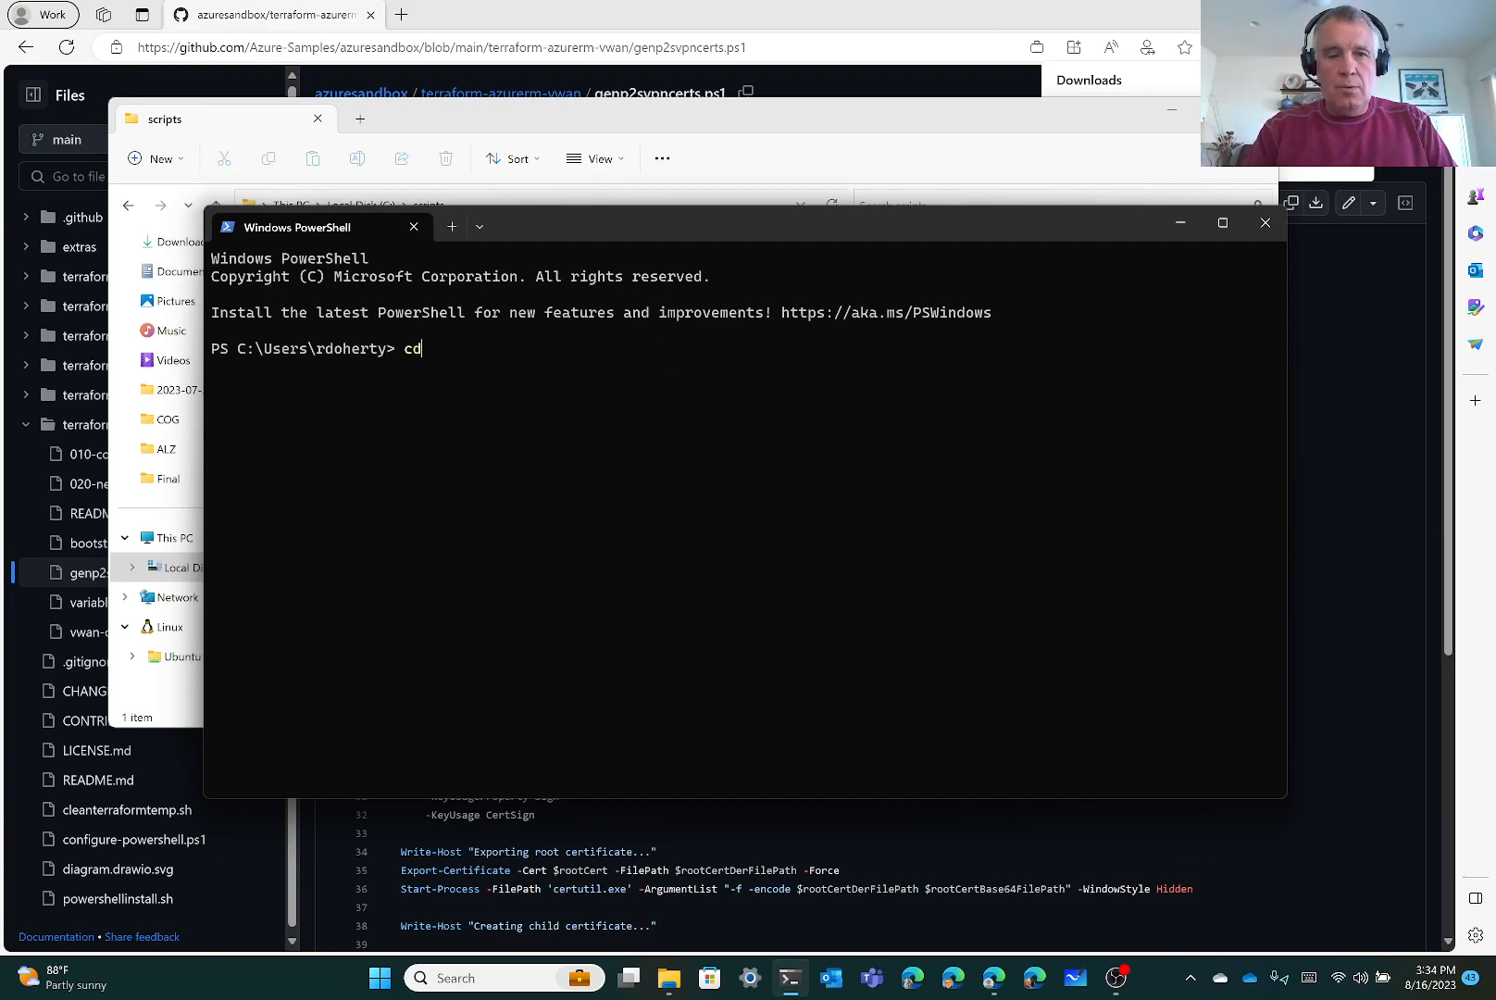
key(Tab)
key(Return)
text(dir)
key(Return)
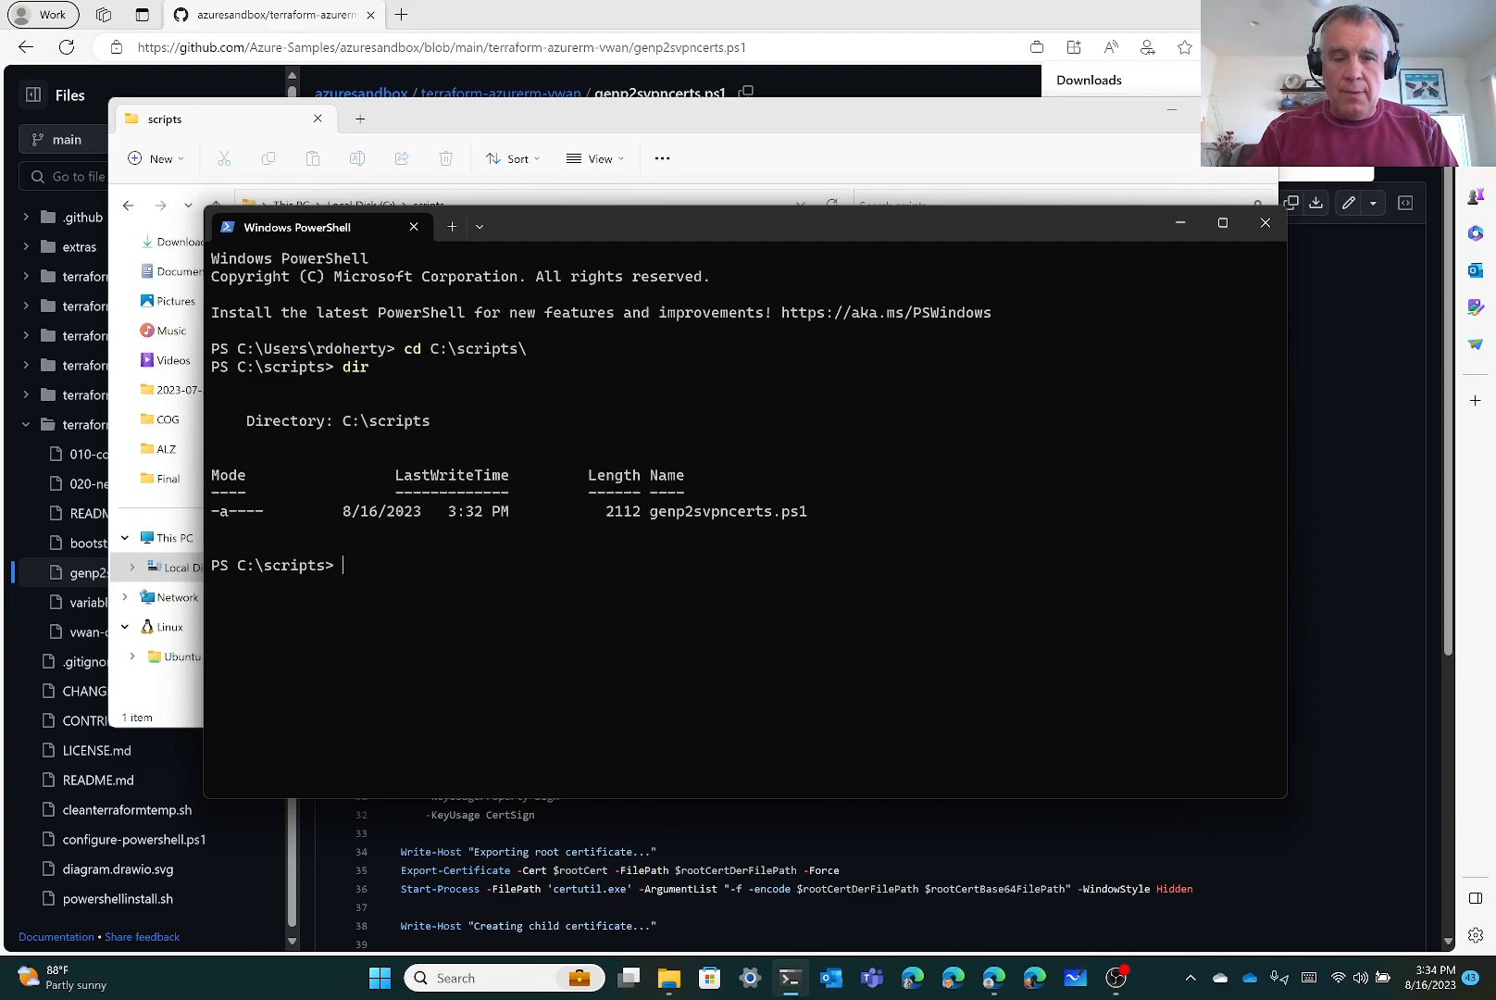
Run .\genp2svpncerts.ps1 until it stops at its security warning
text(./)
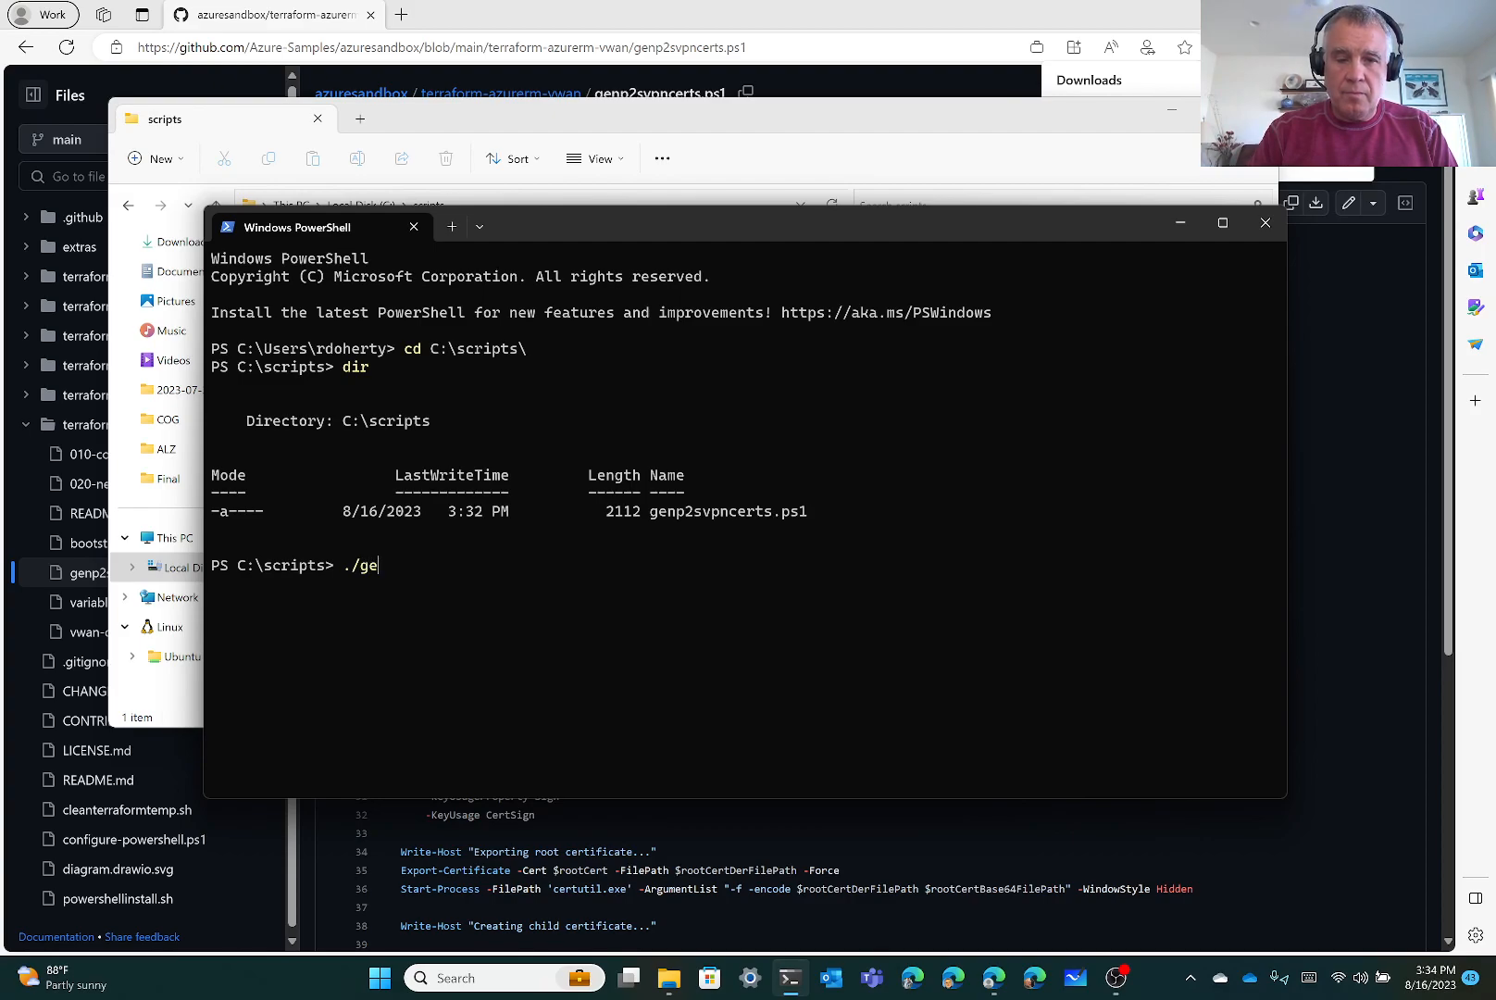
text(ge)
key(Tab)
key(Return)
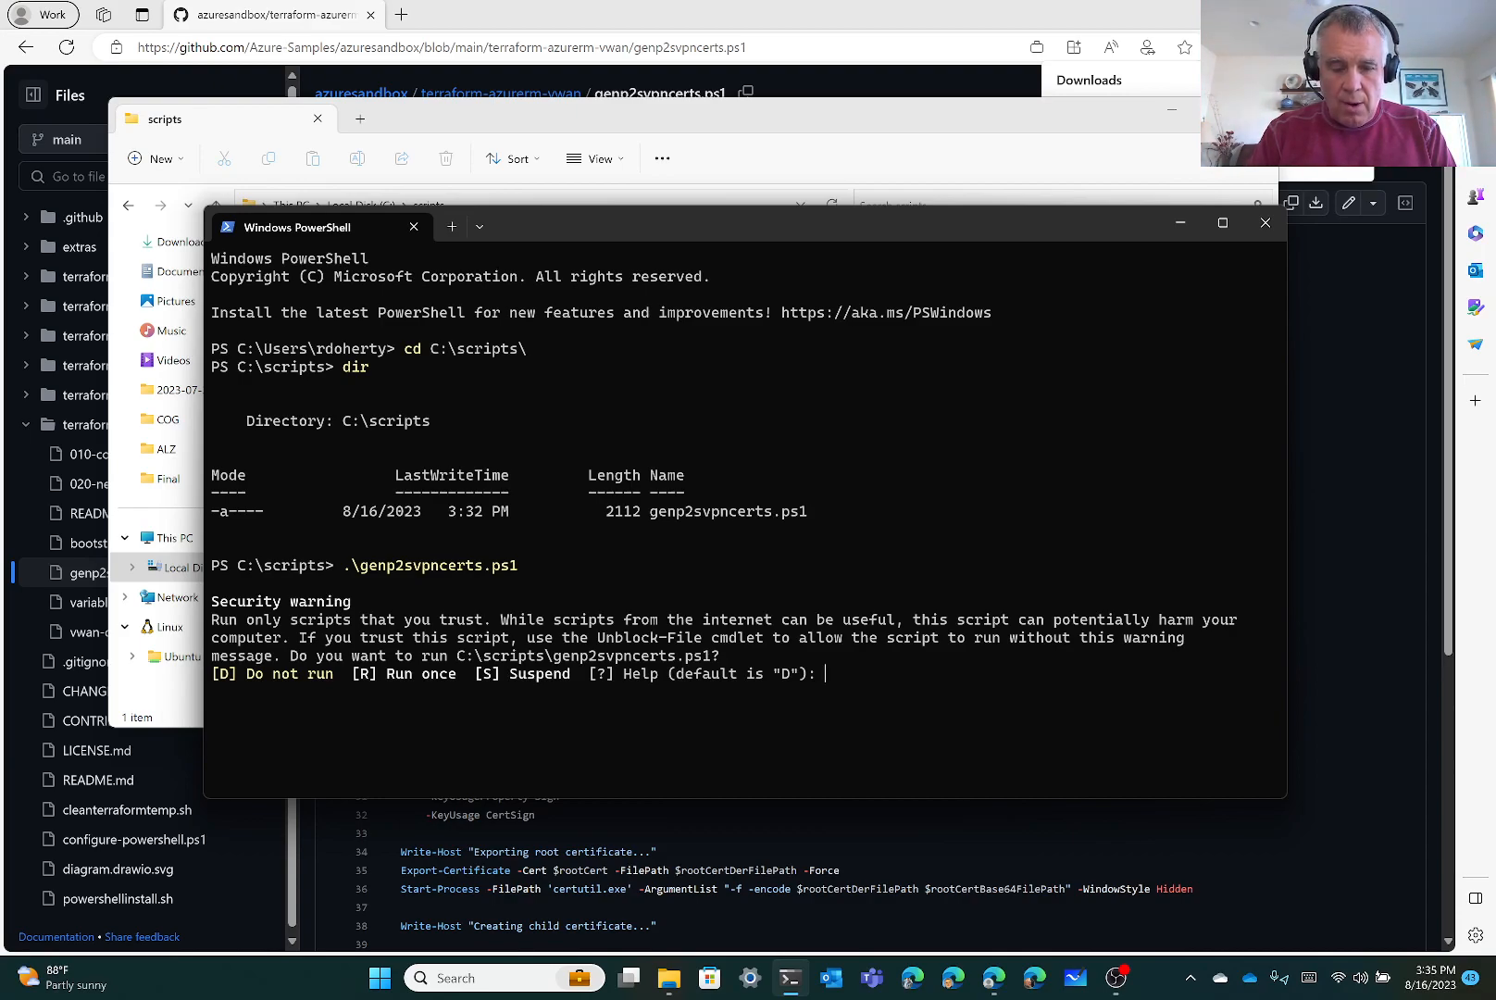
Run the script once, accept default certificate names, enter the password, then list the files
text(R)
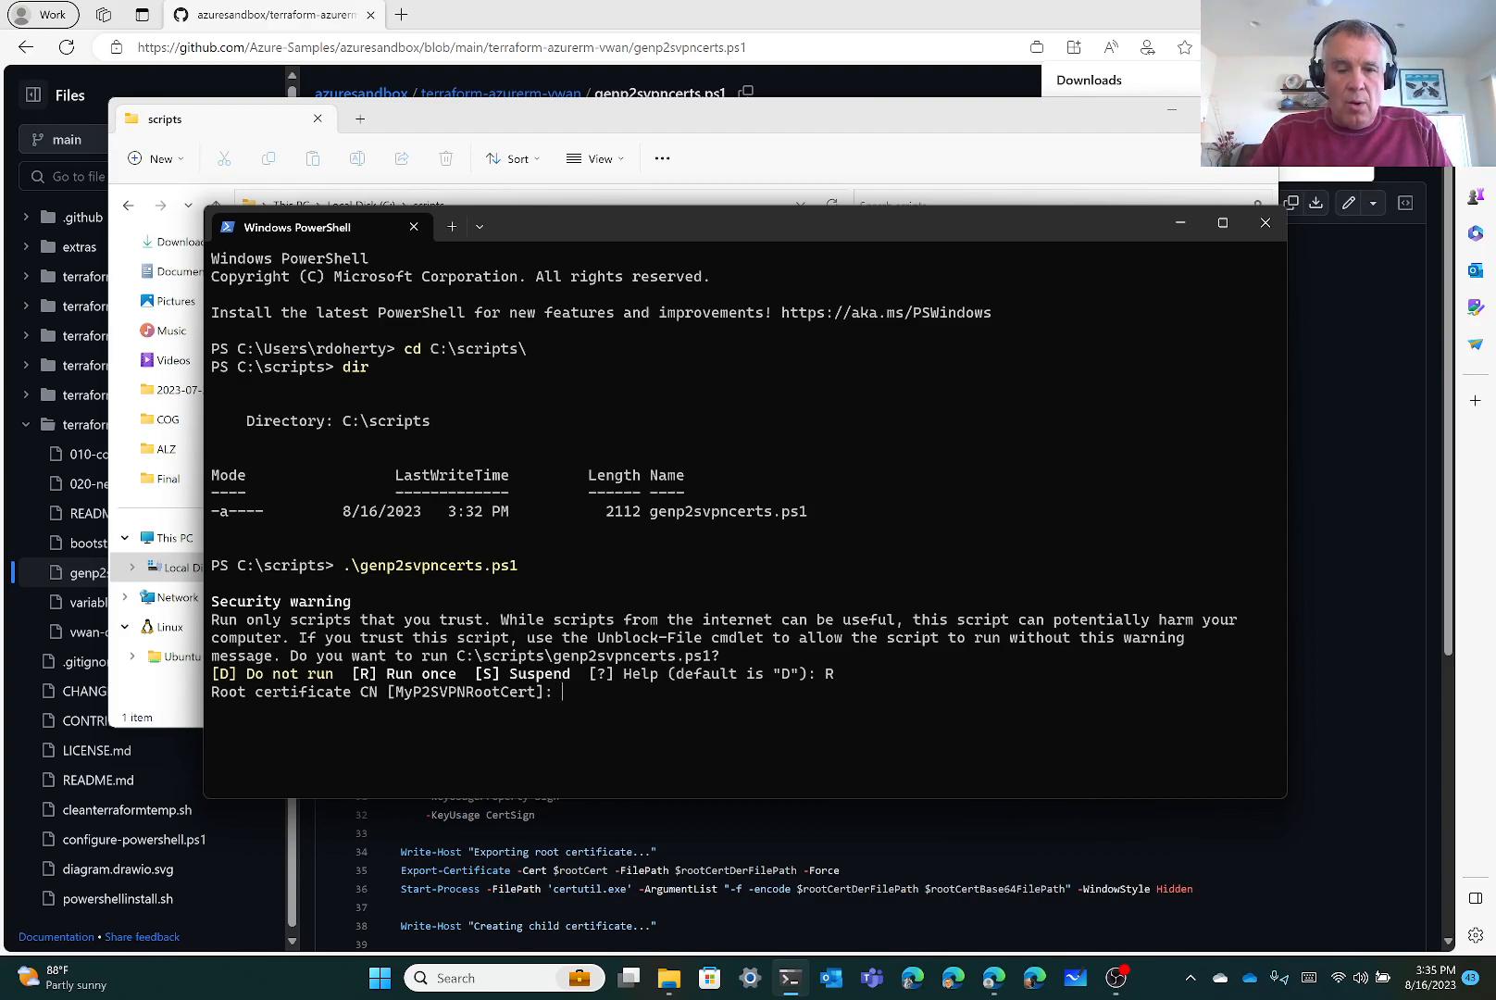
key(Return)
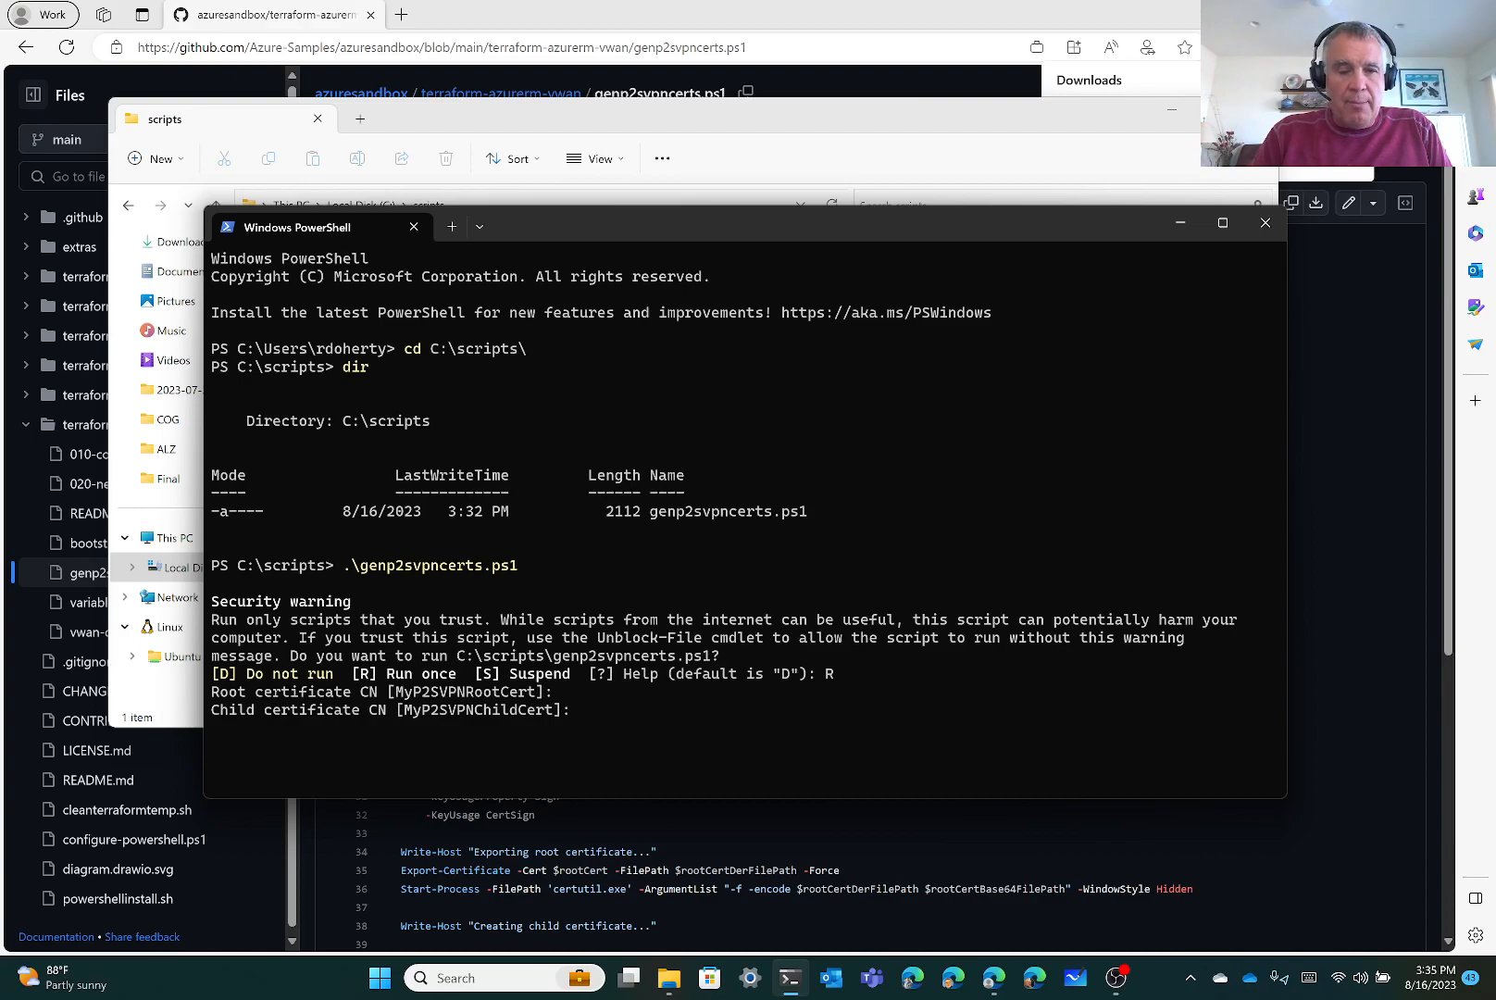
key(Return)
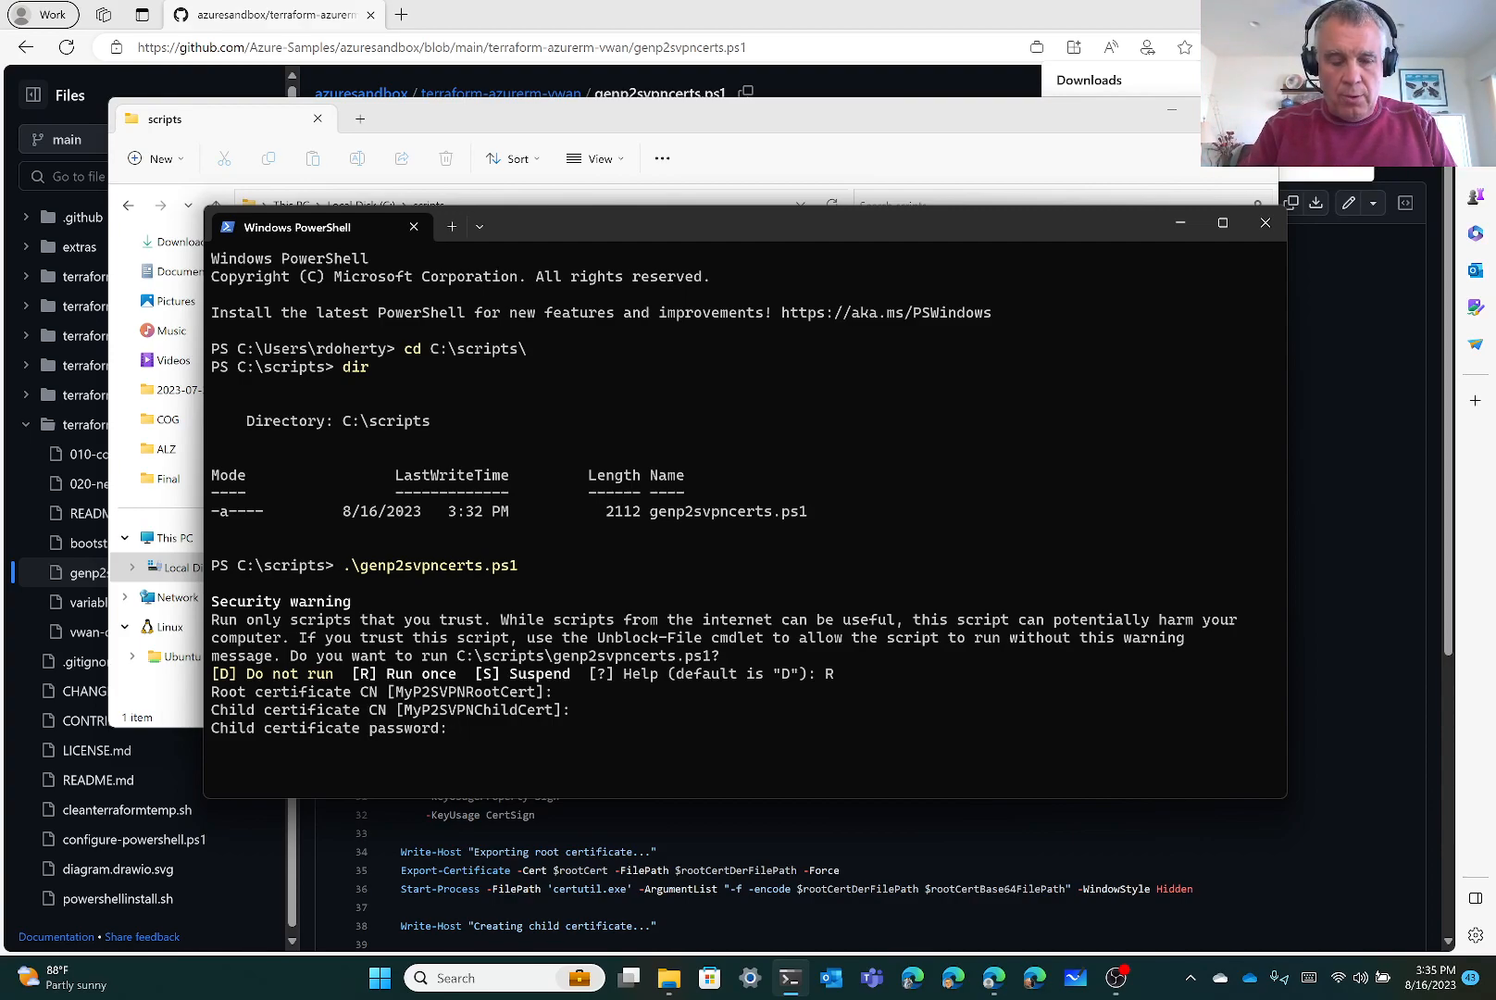
text(*)
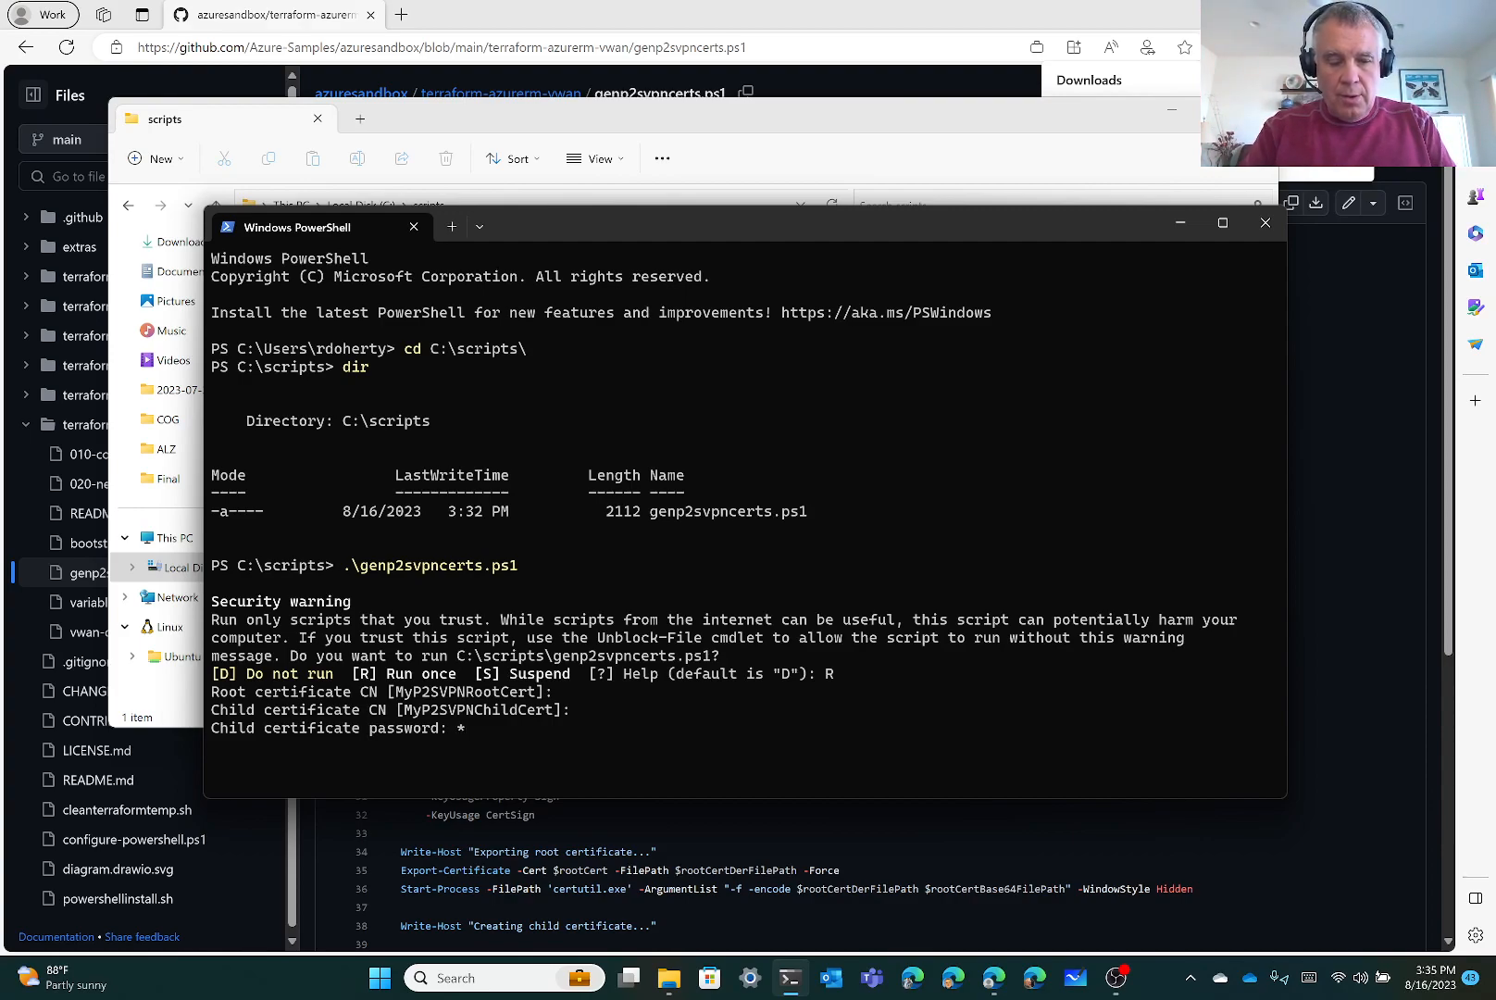
text(******)
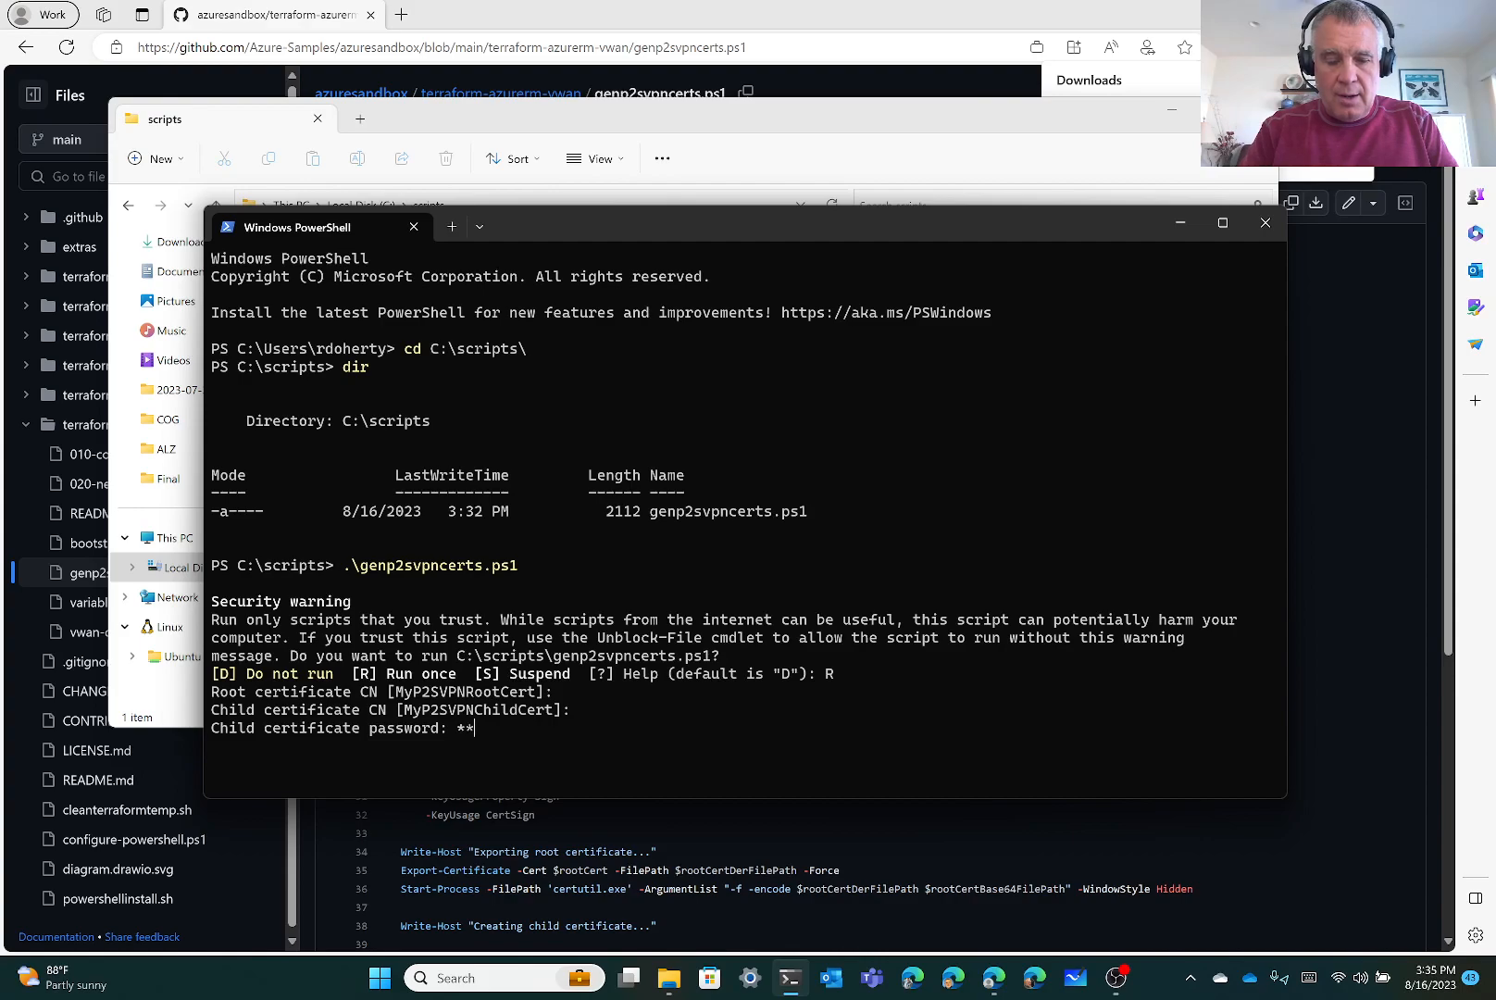
text(*****)
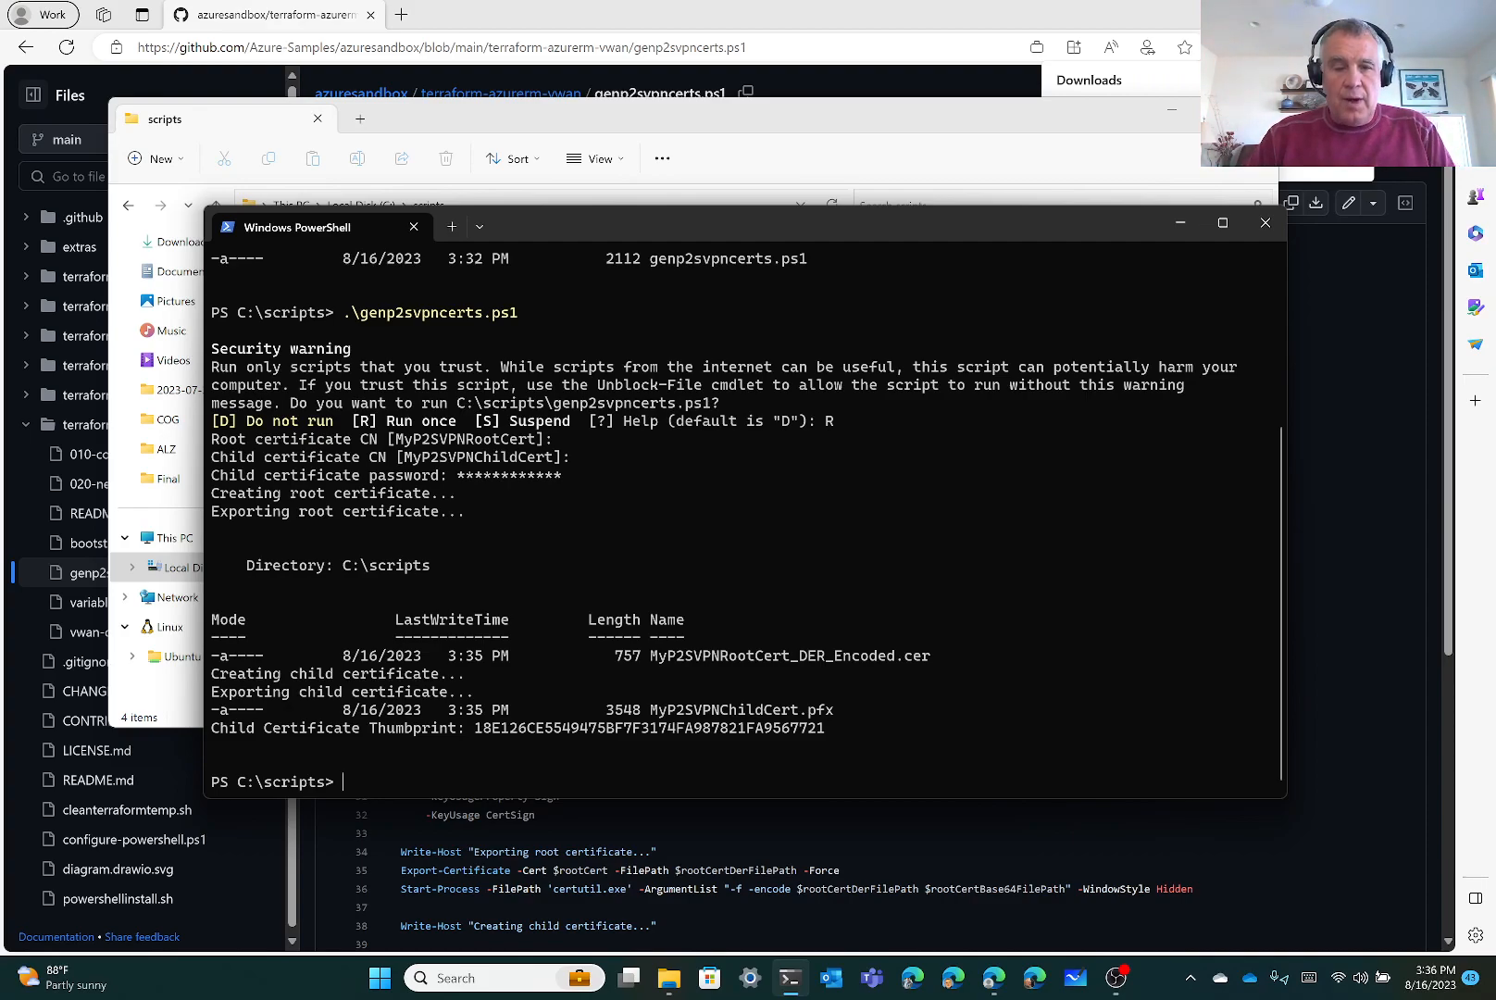
text(dir)
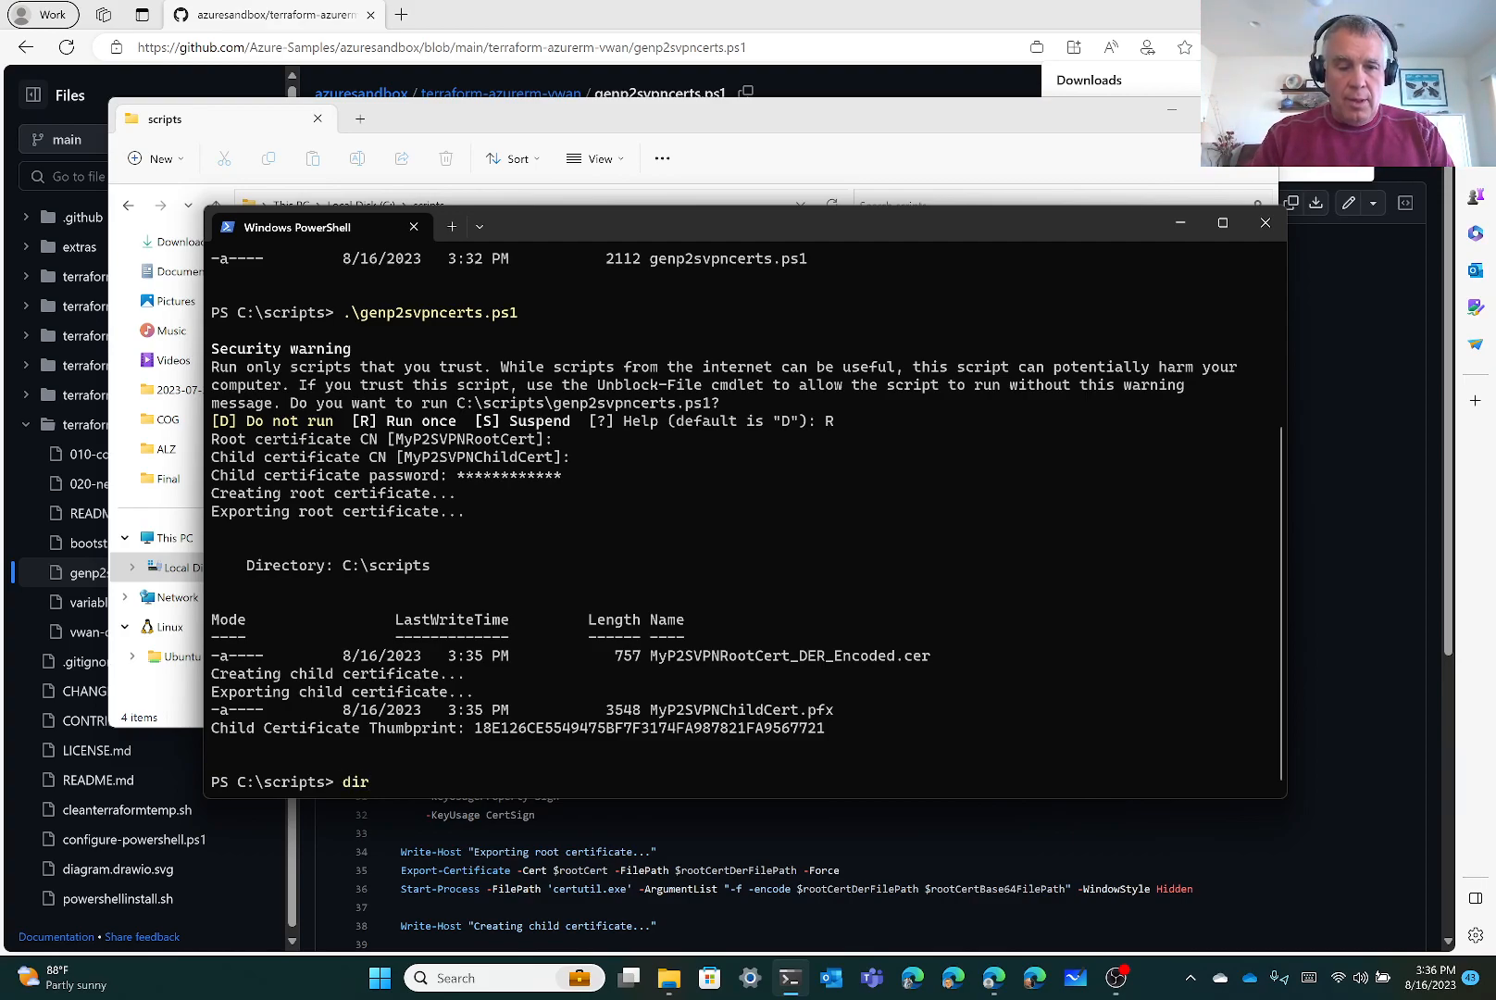
key(Return)
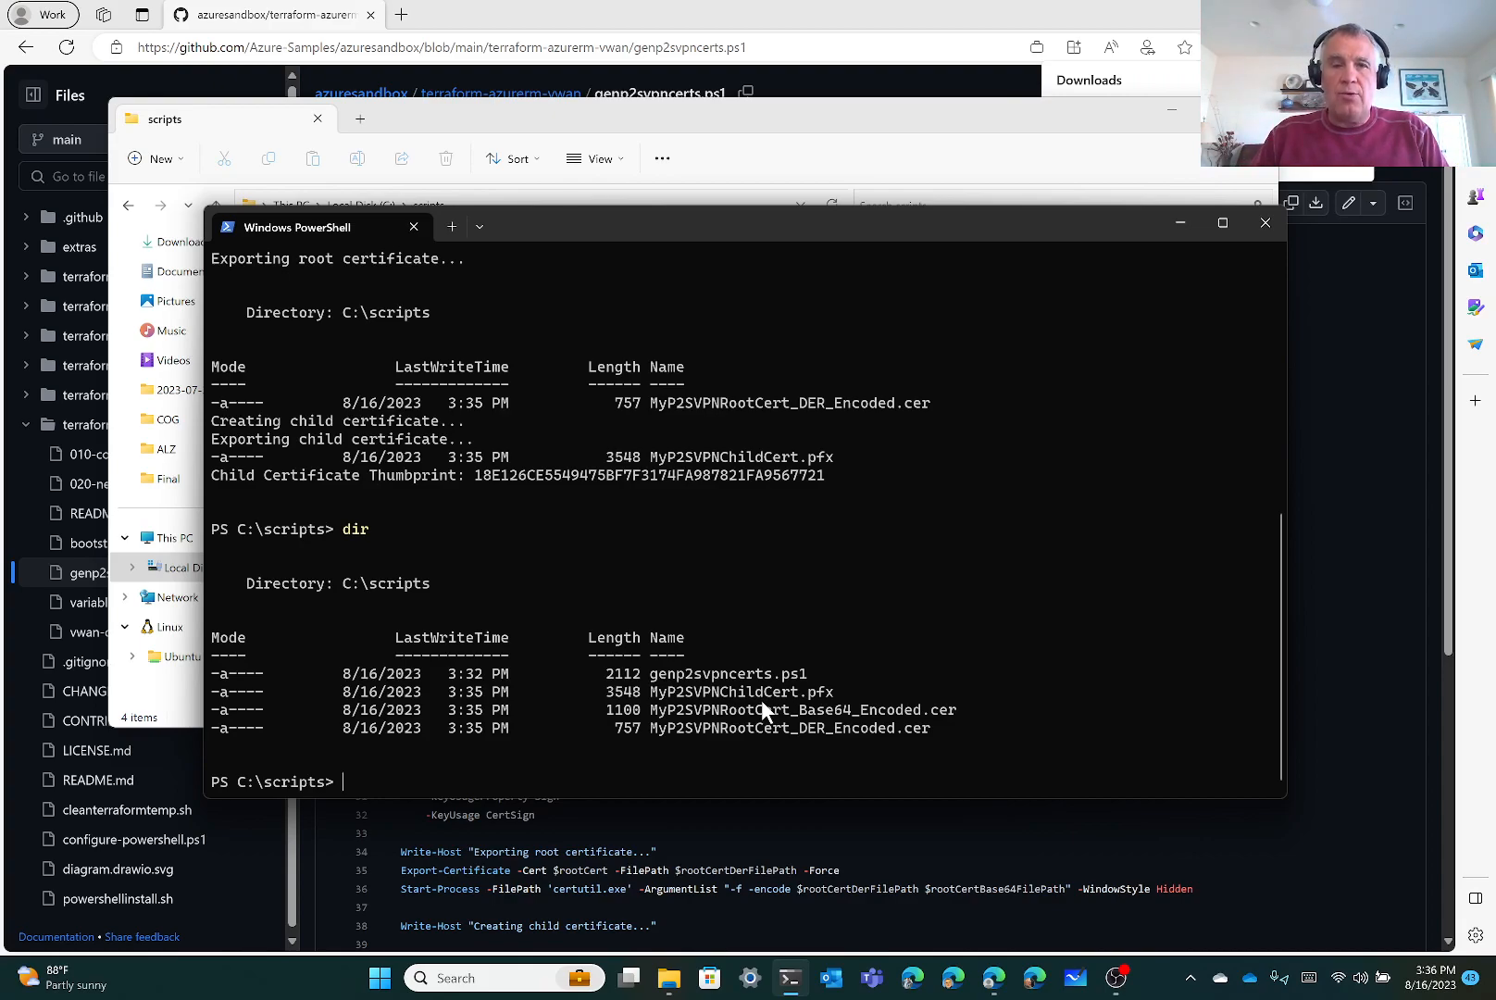
Go back to the vwan README's Getting started steps, then return to the C:\scripts window
click(290, 11)
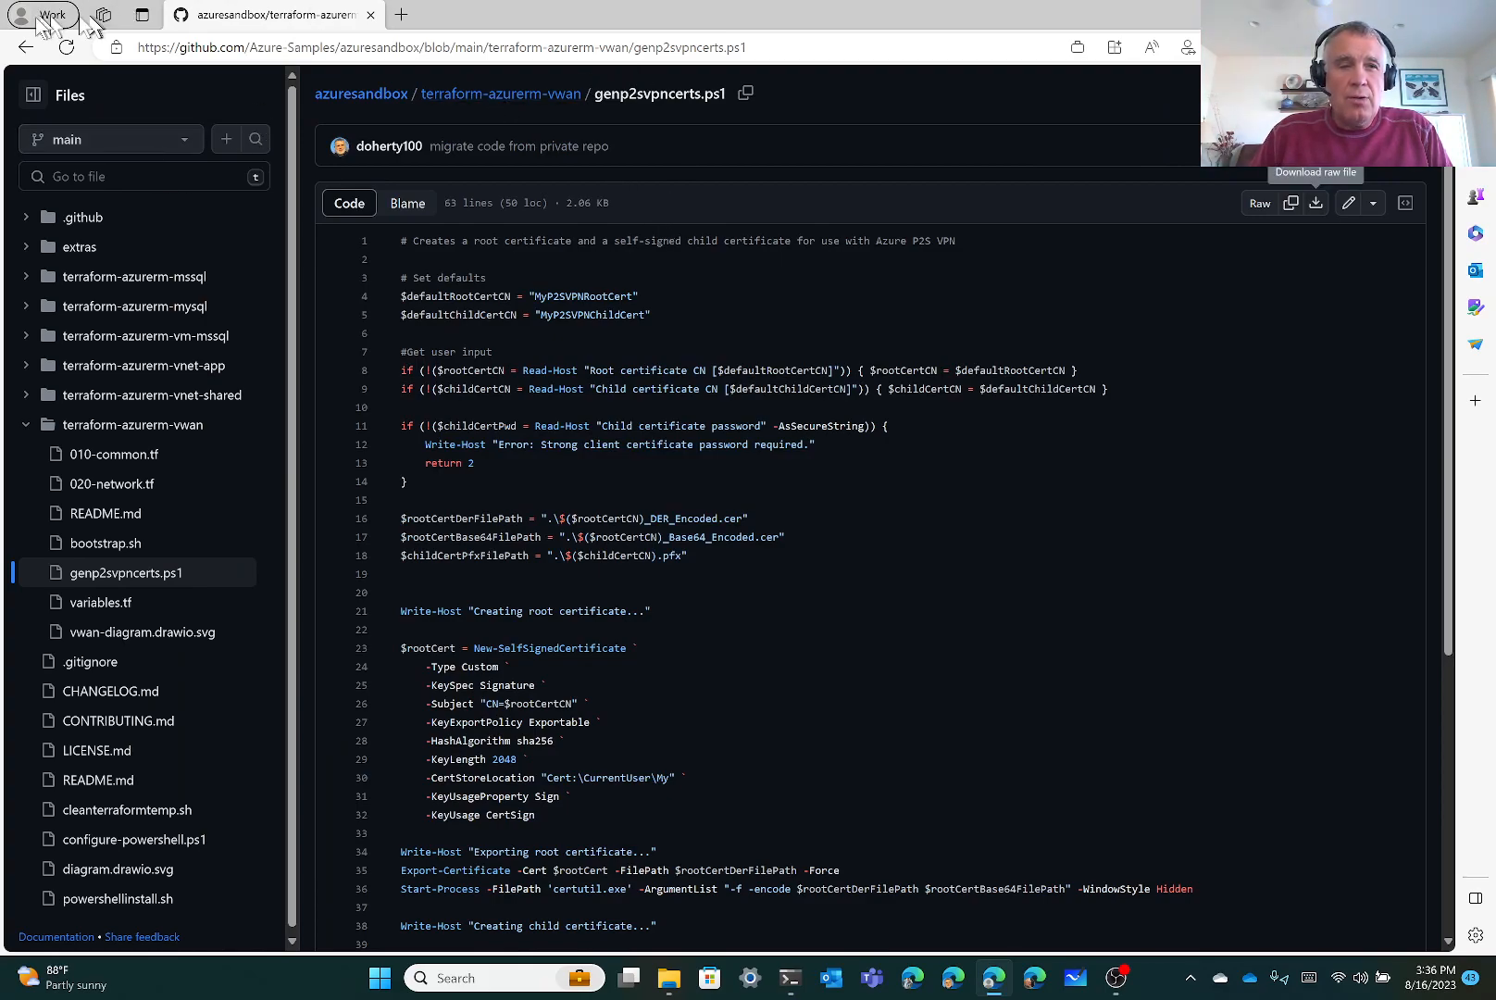
click(27, 49)
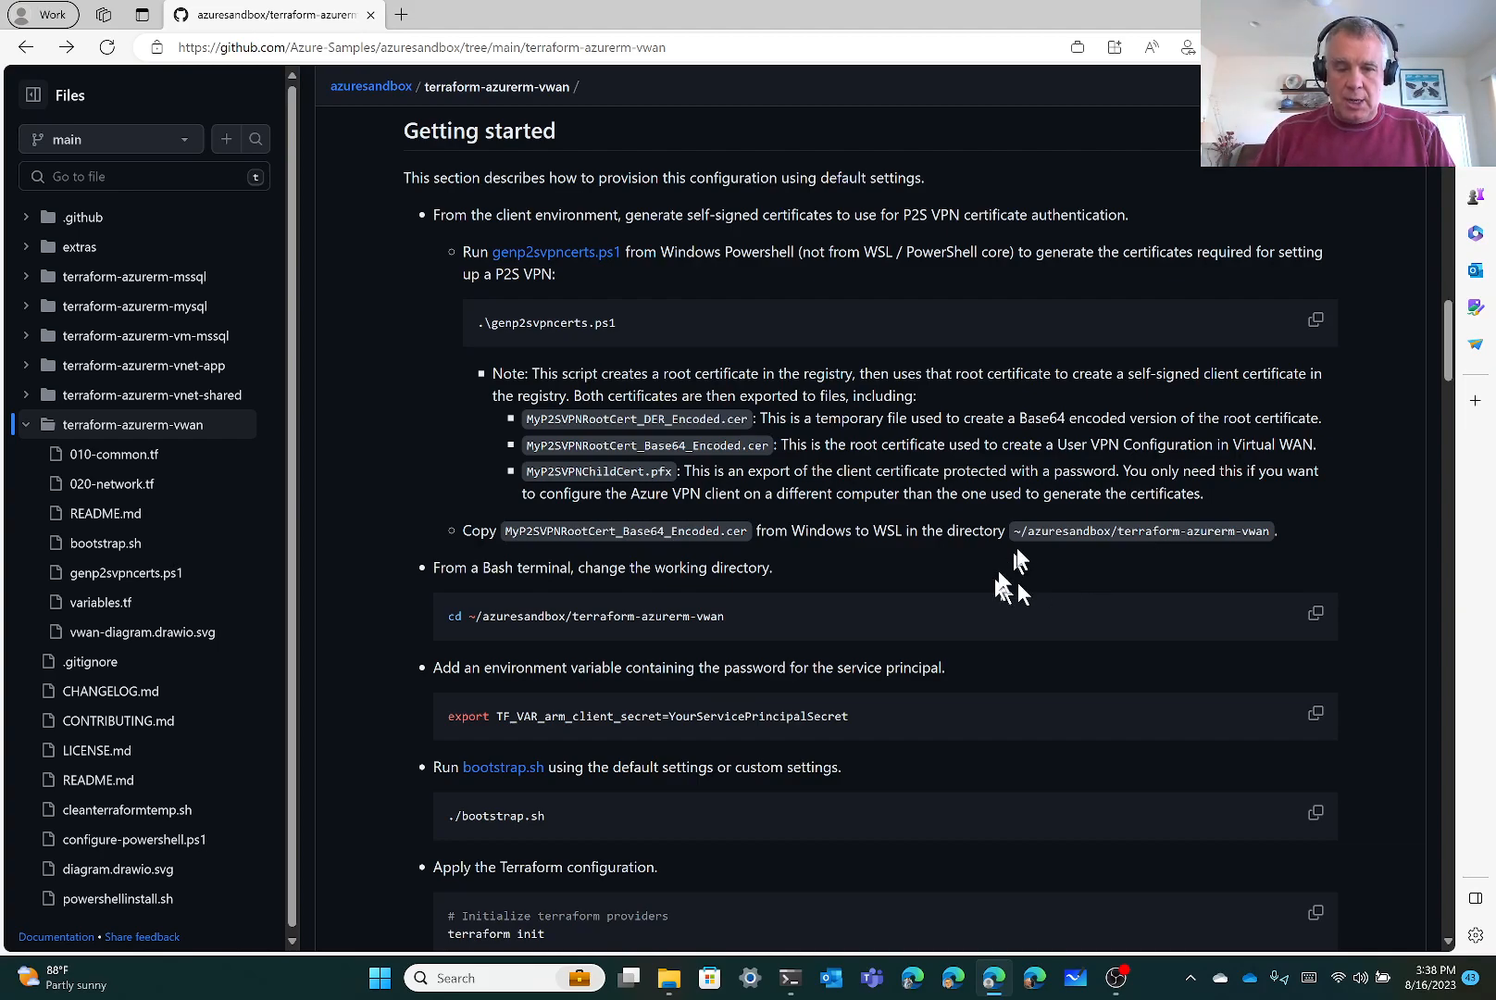
click(664, 979)
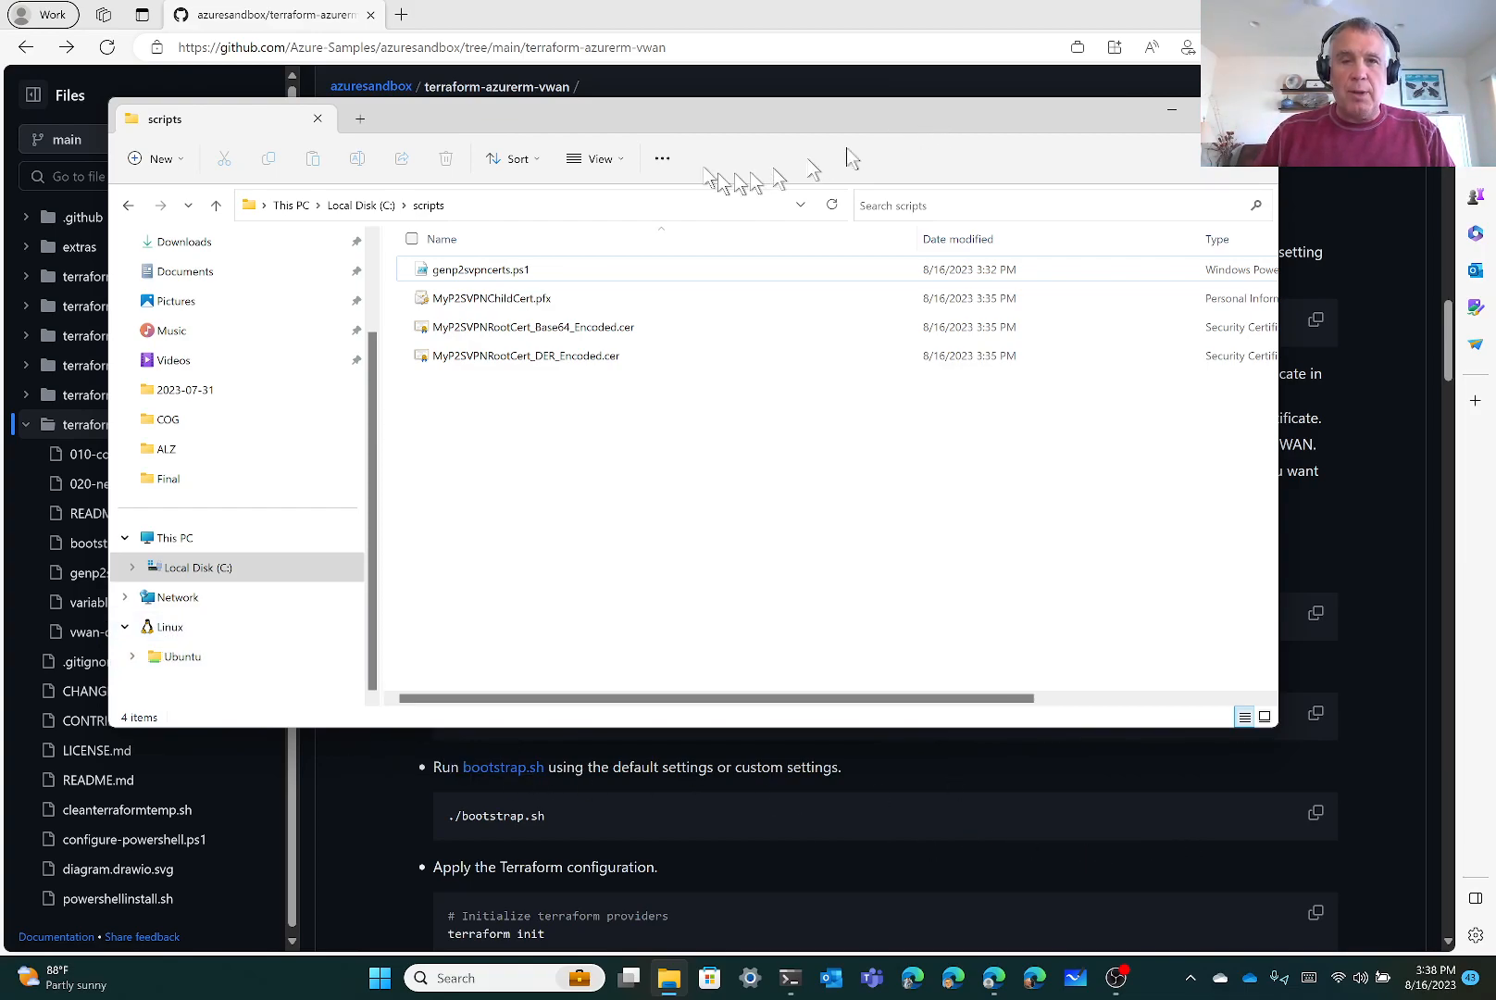
click(295, 25)
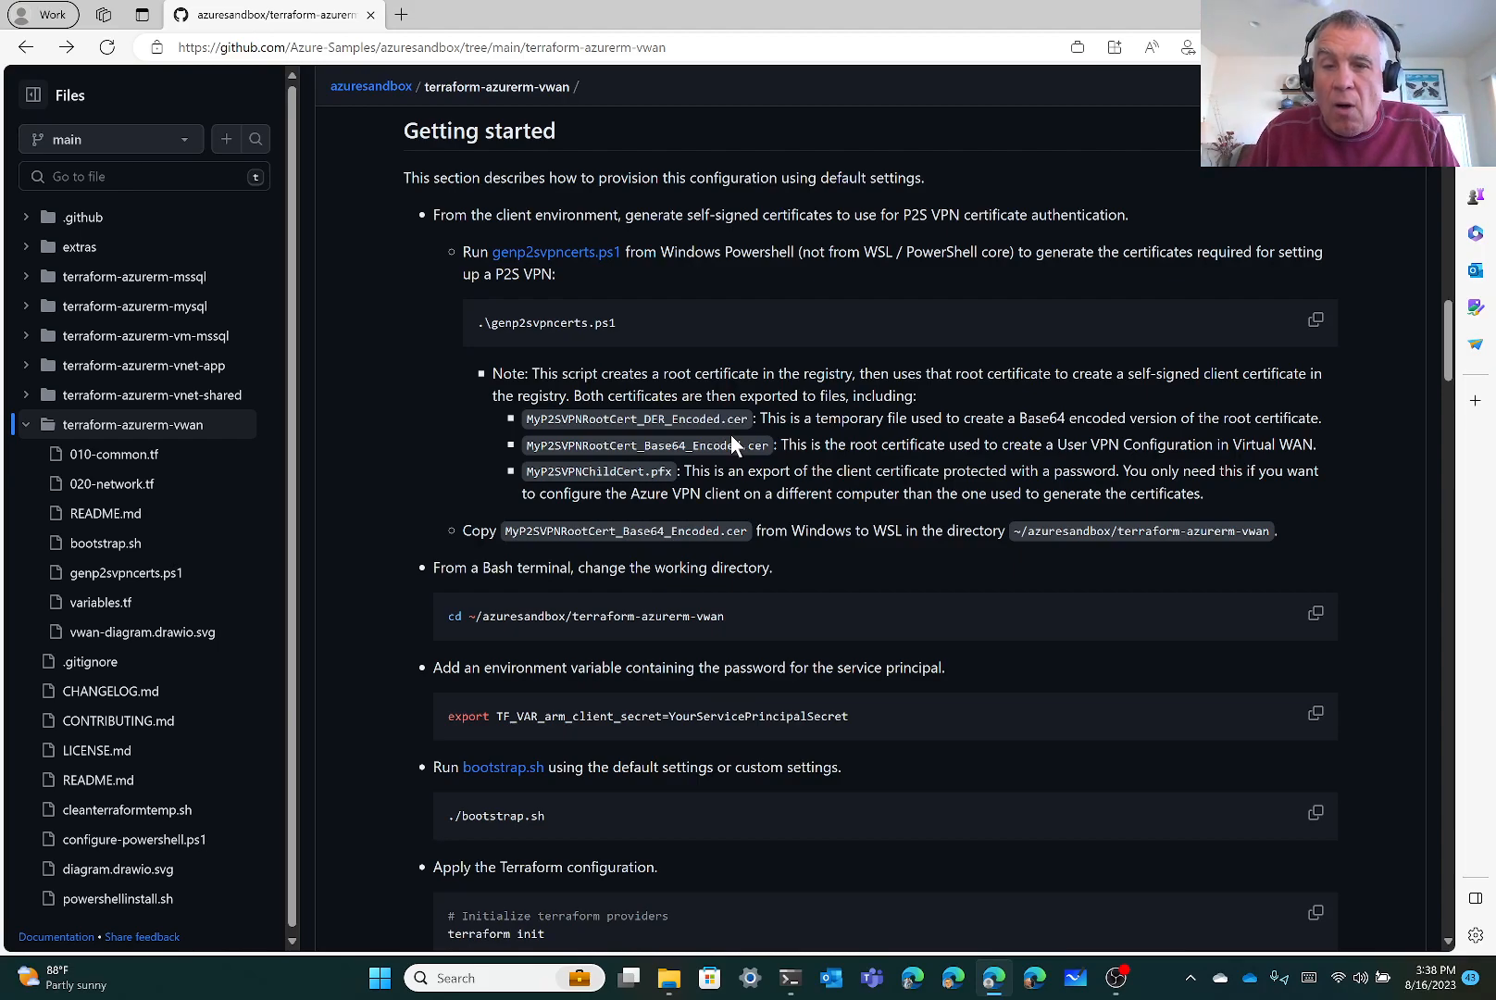
click(669, 977)
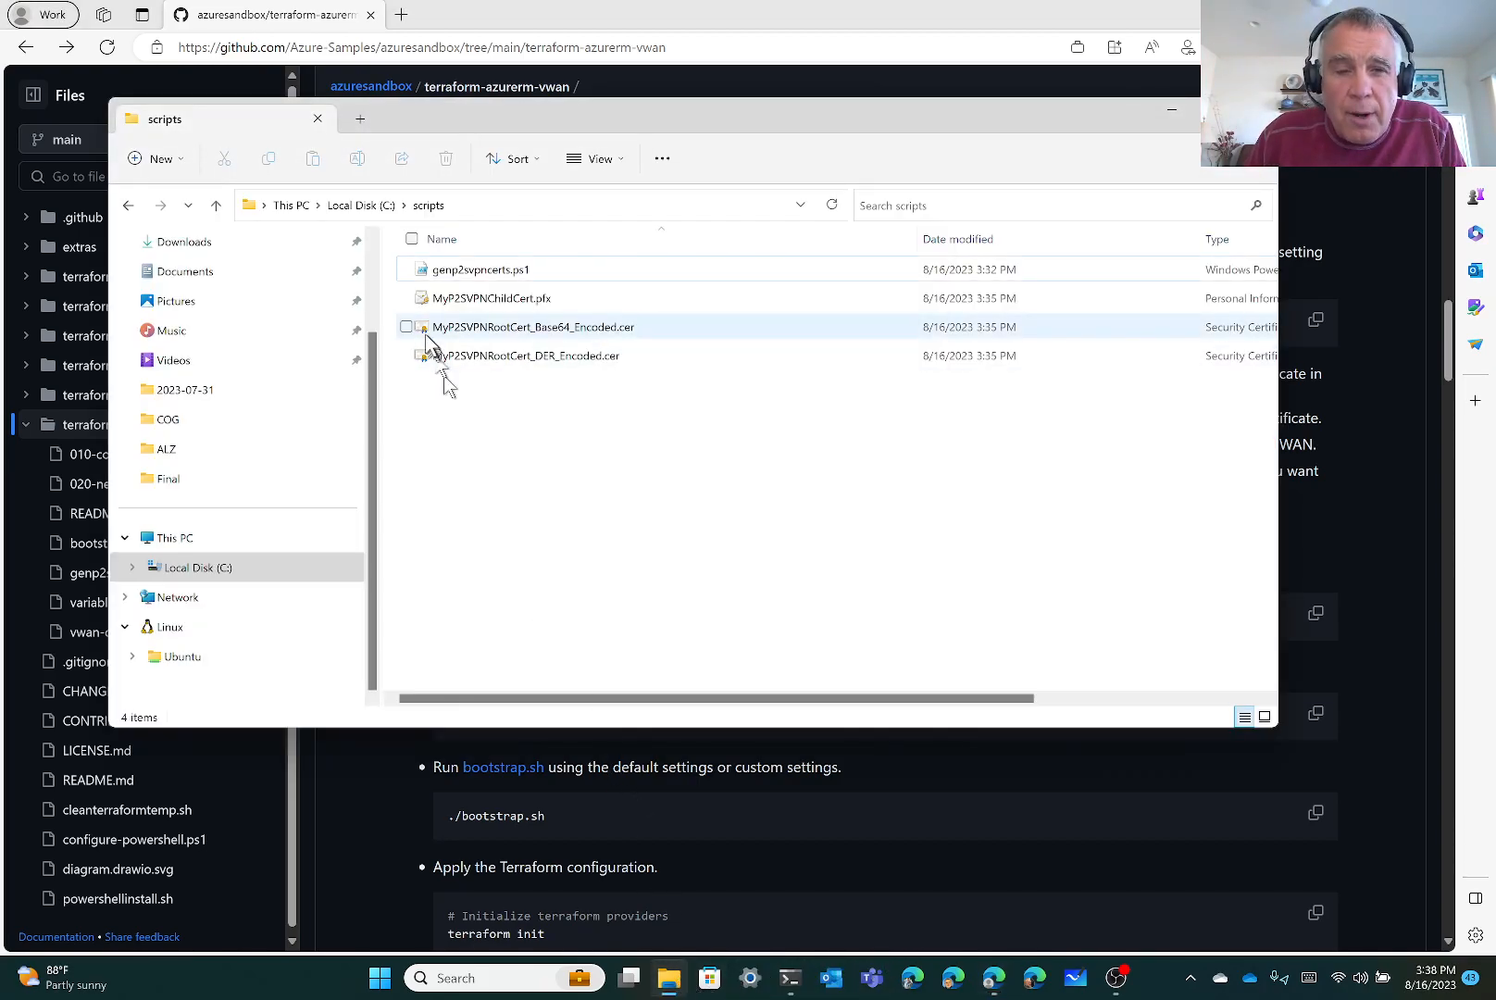
Copy MyP2SVPNChildCert.pfx and the Base64 and DER root certificates
click(406, 298)
click(406, 327)
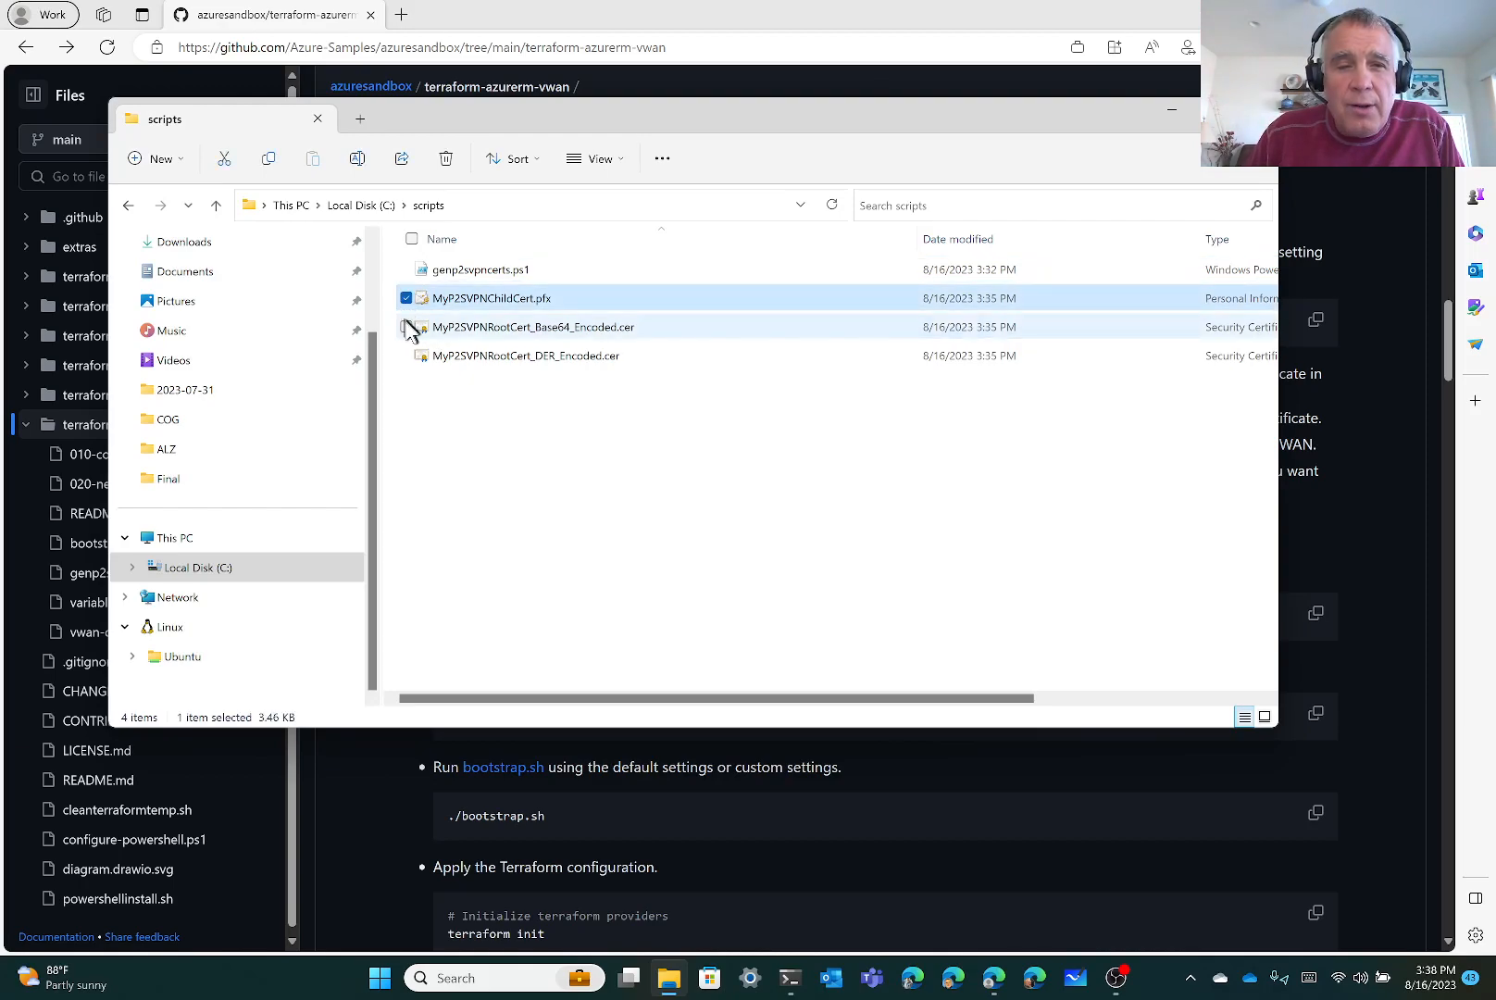
click(407, 355)
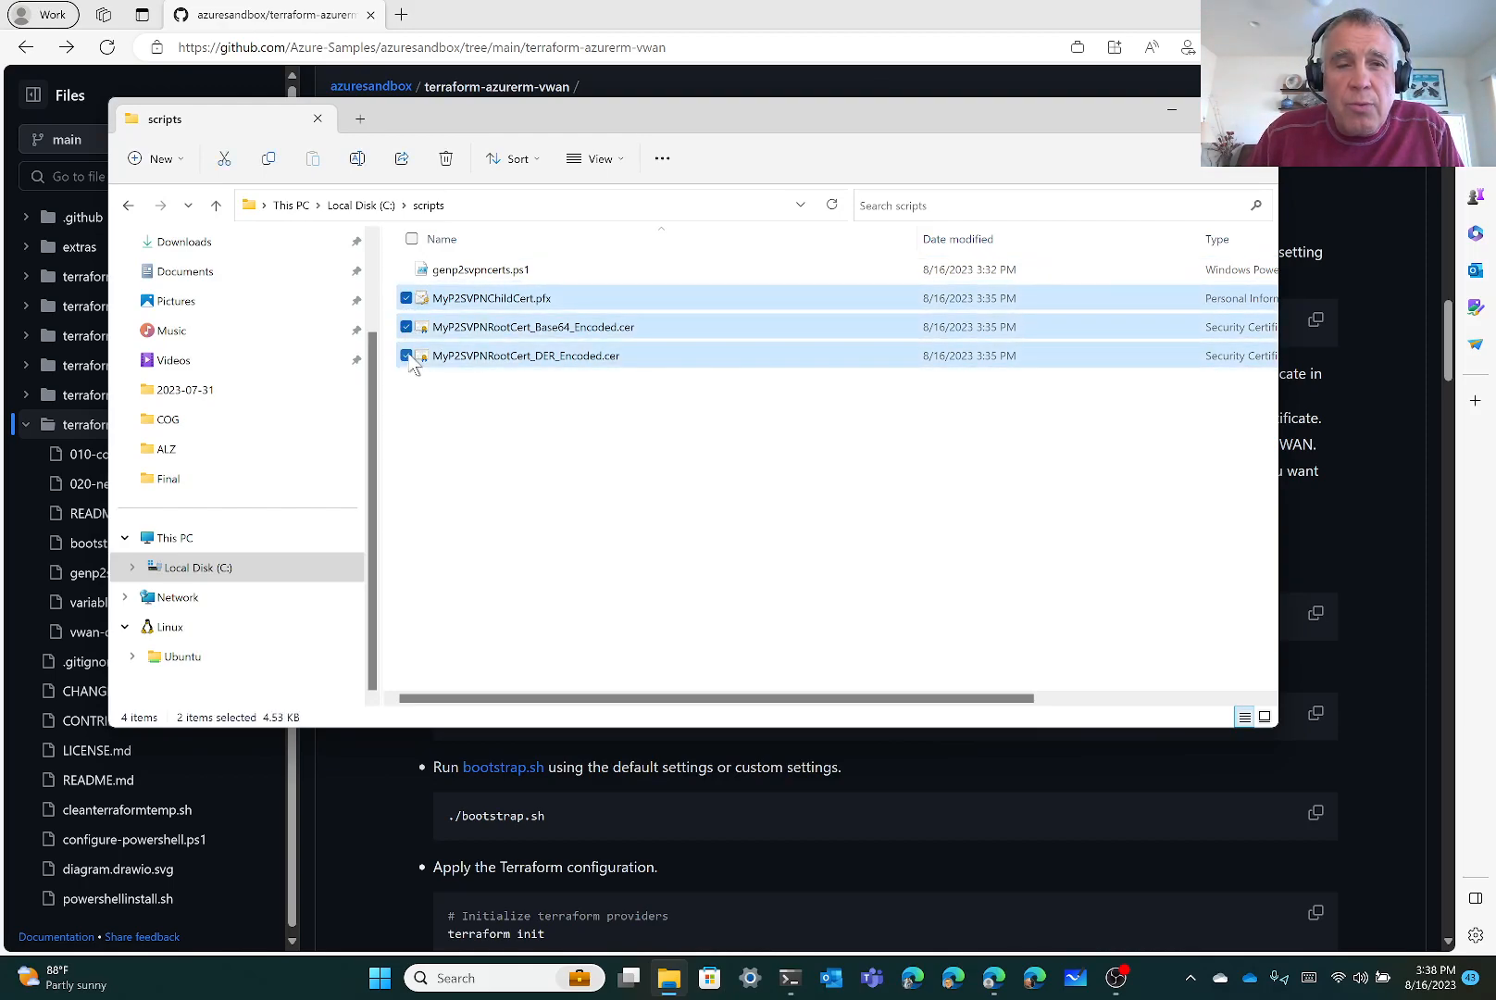
click(274, 170)
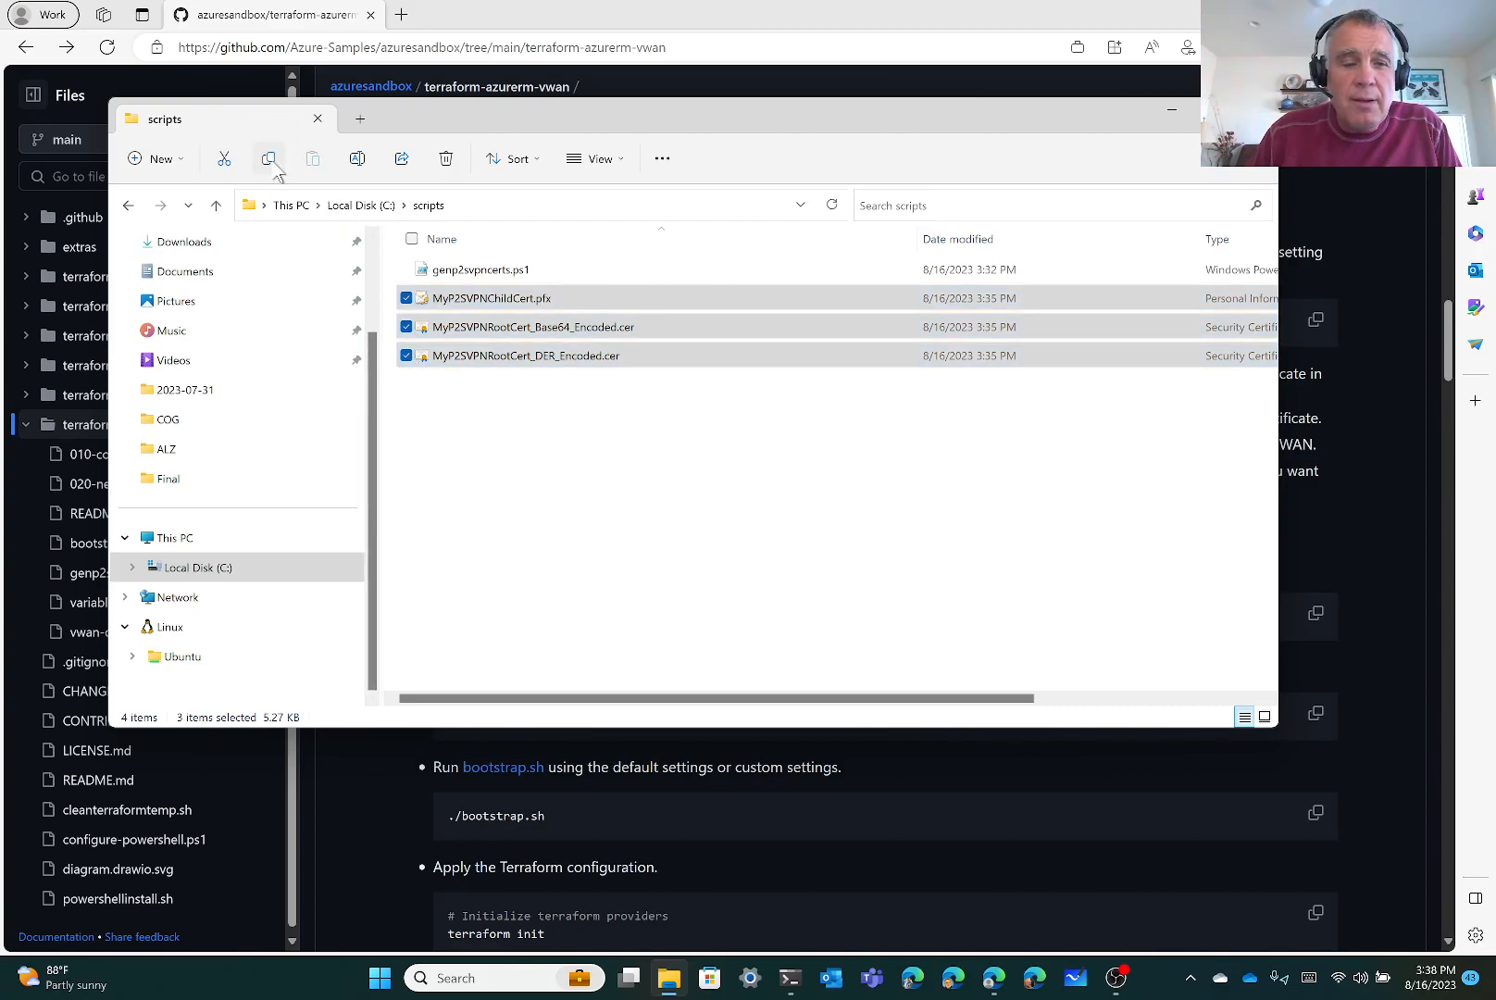
Browse into the Ubuntu Linux file system's usr\src folder
click(134, 659)
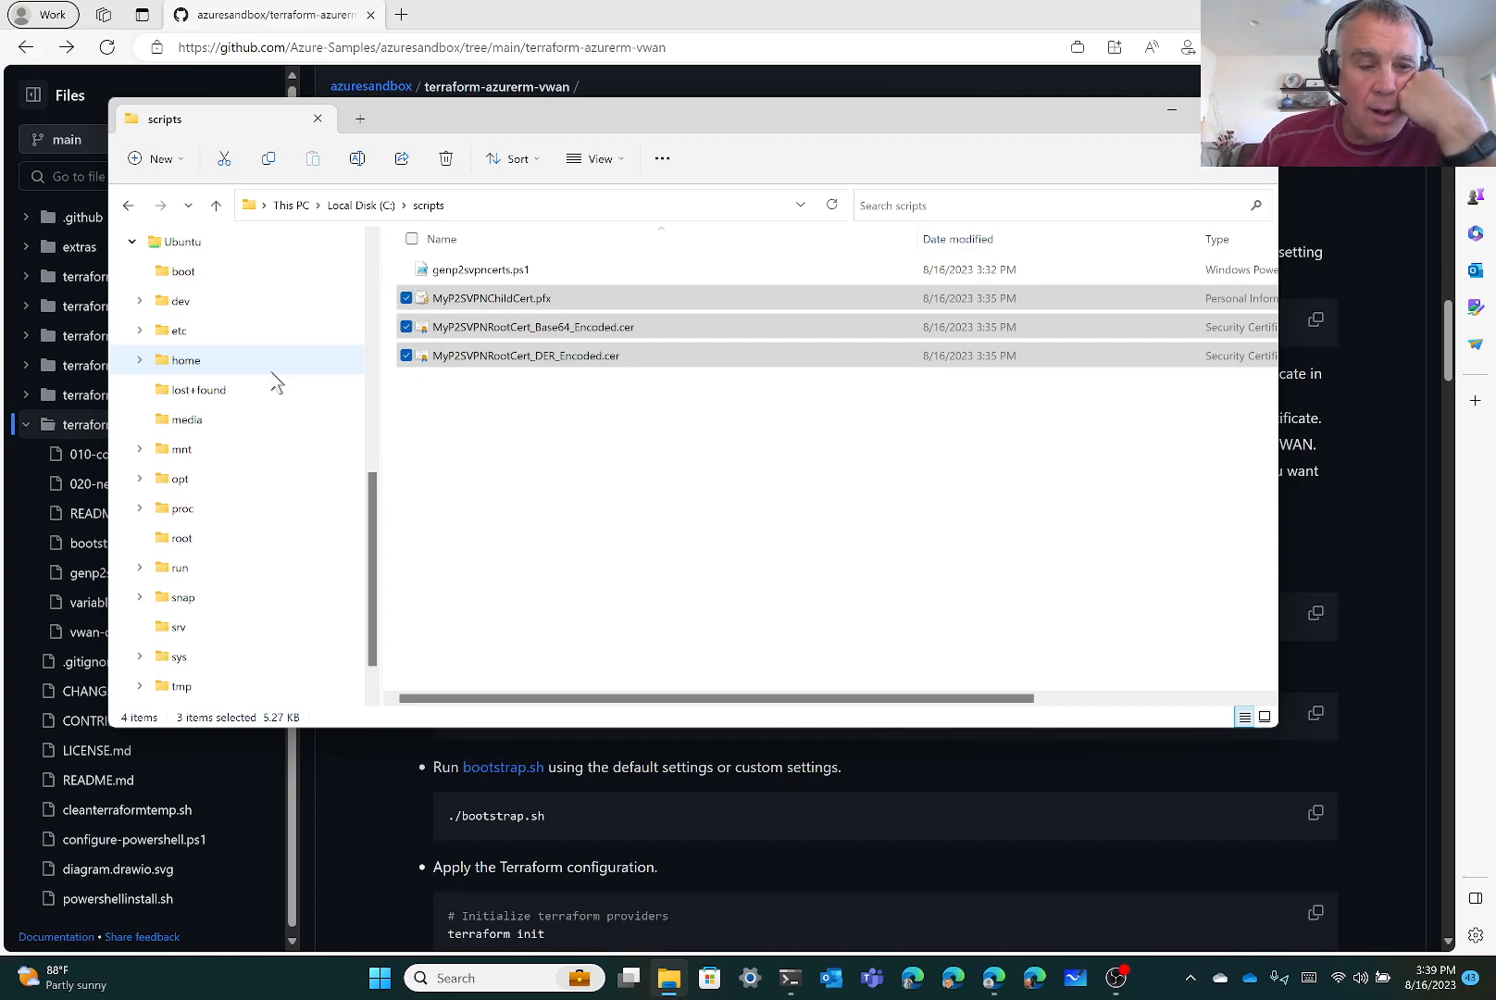
scroll(275, 382, down, 1)
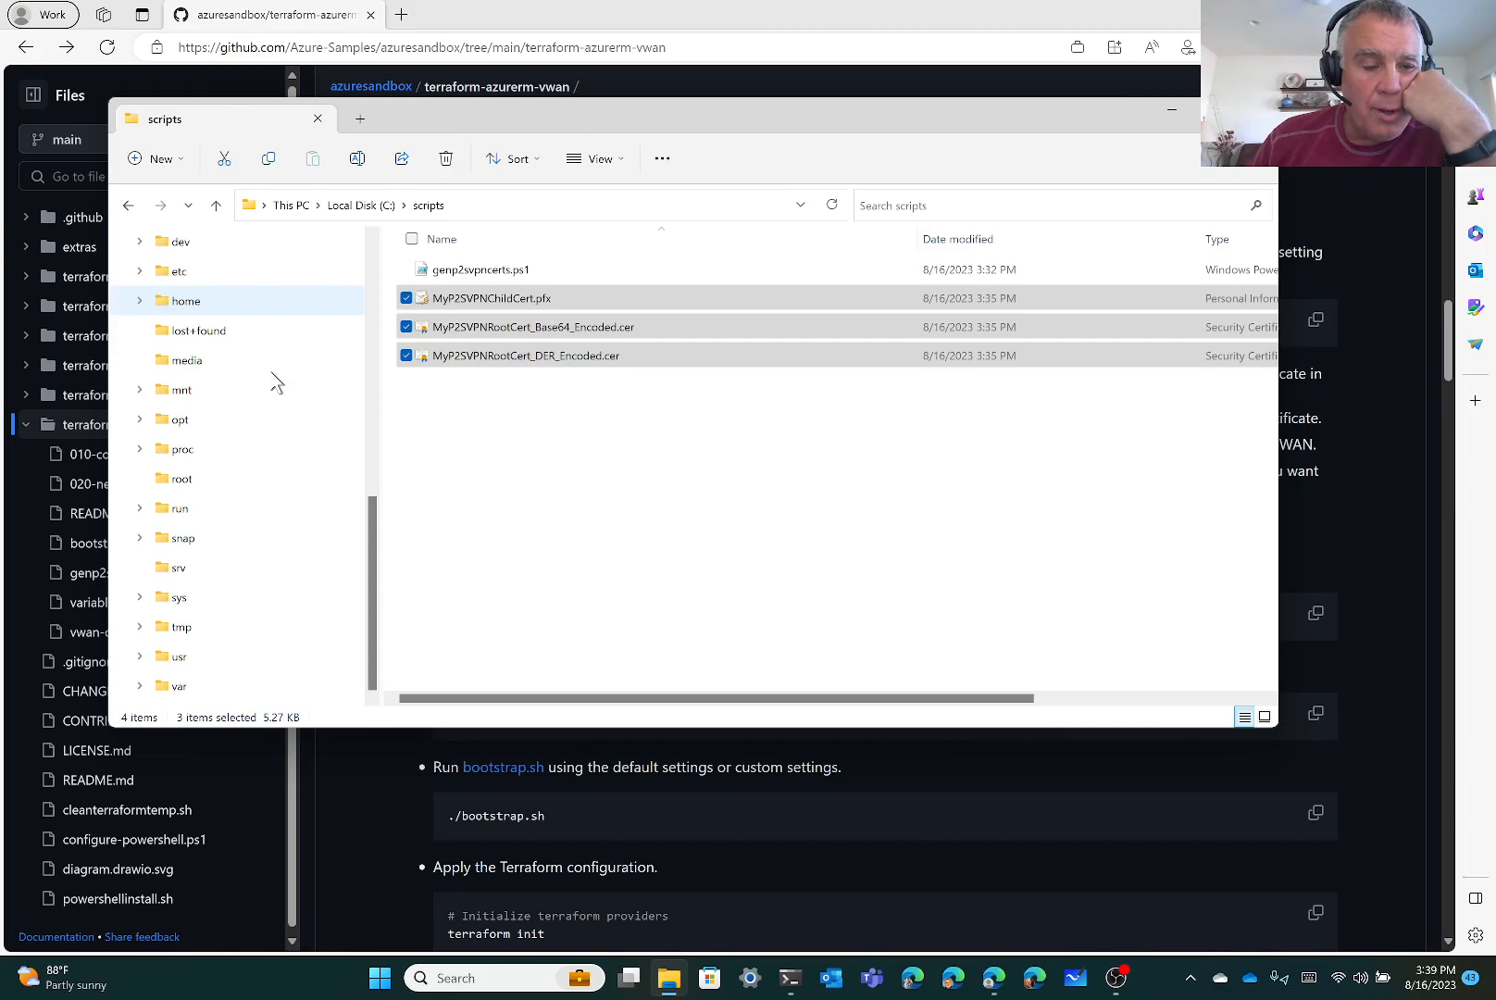
click(142, 658)
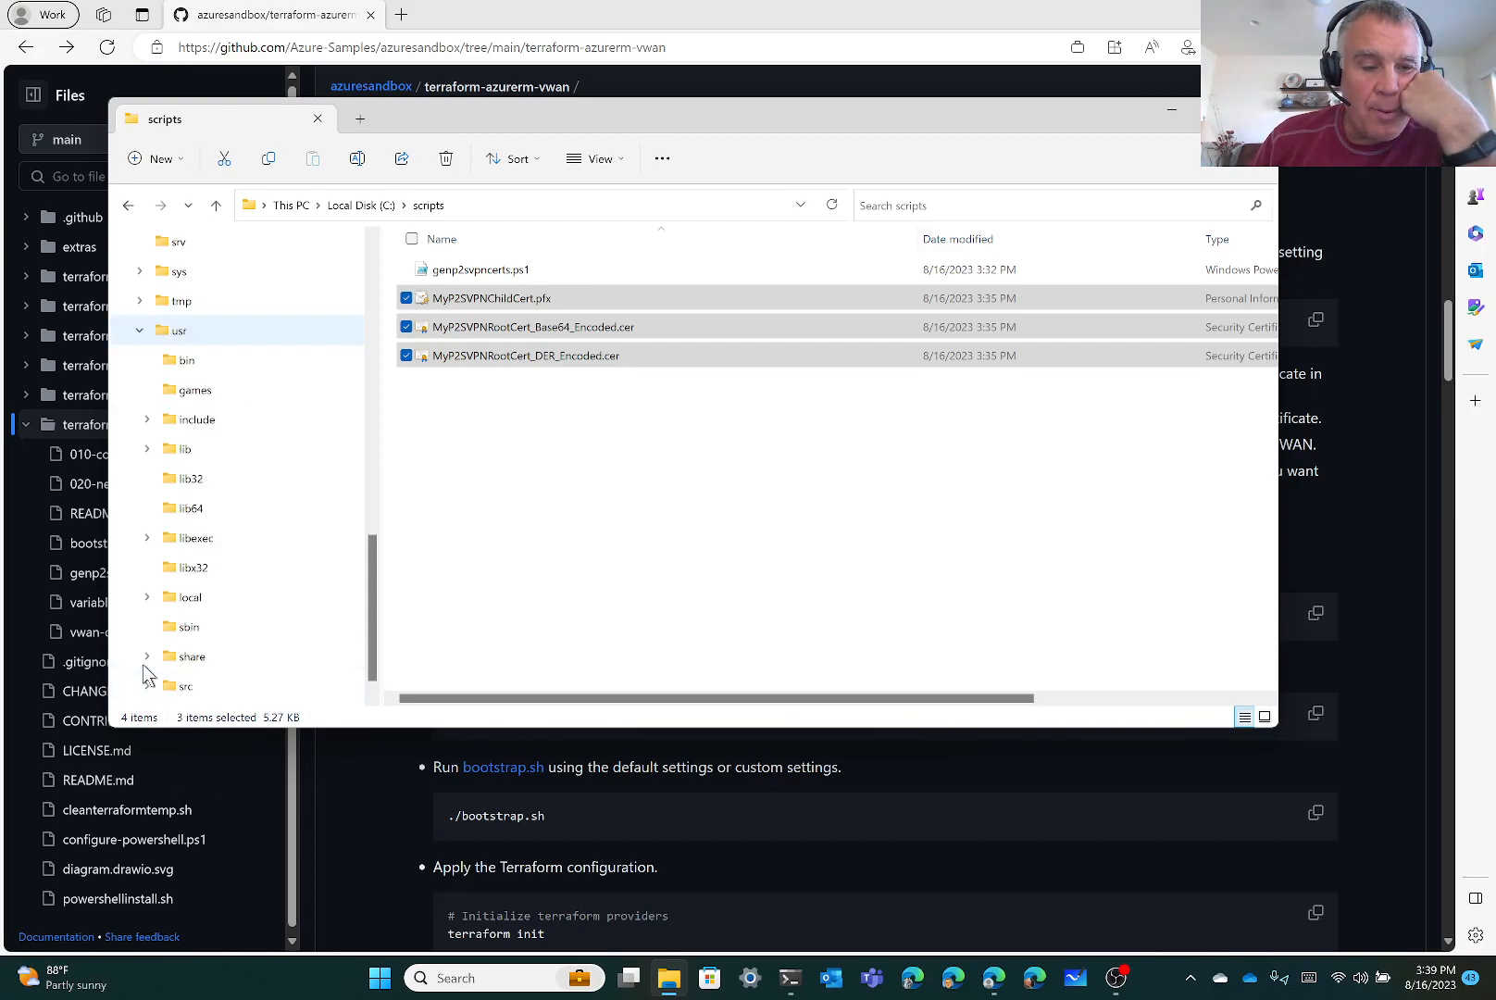
scroll(211, 616, down, 1)
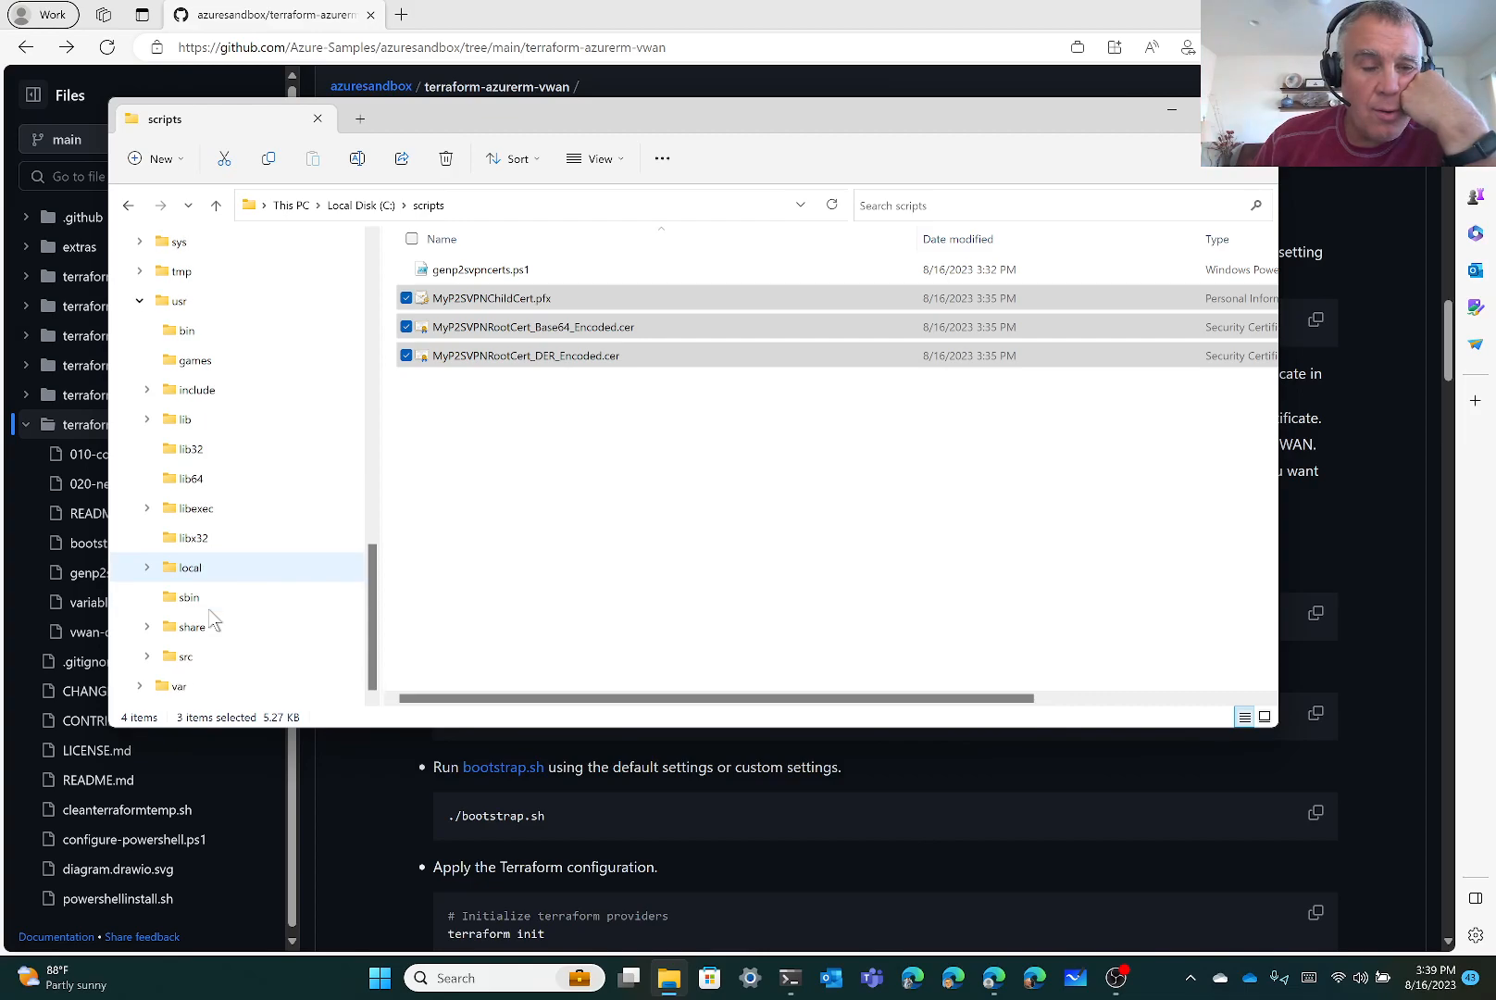
click(184, 657)
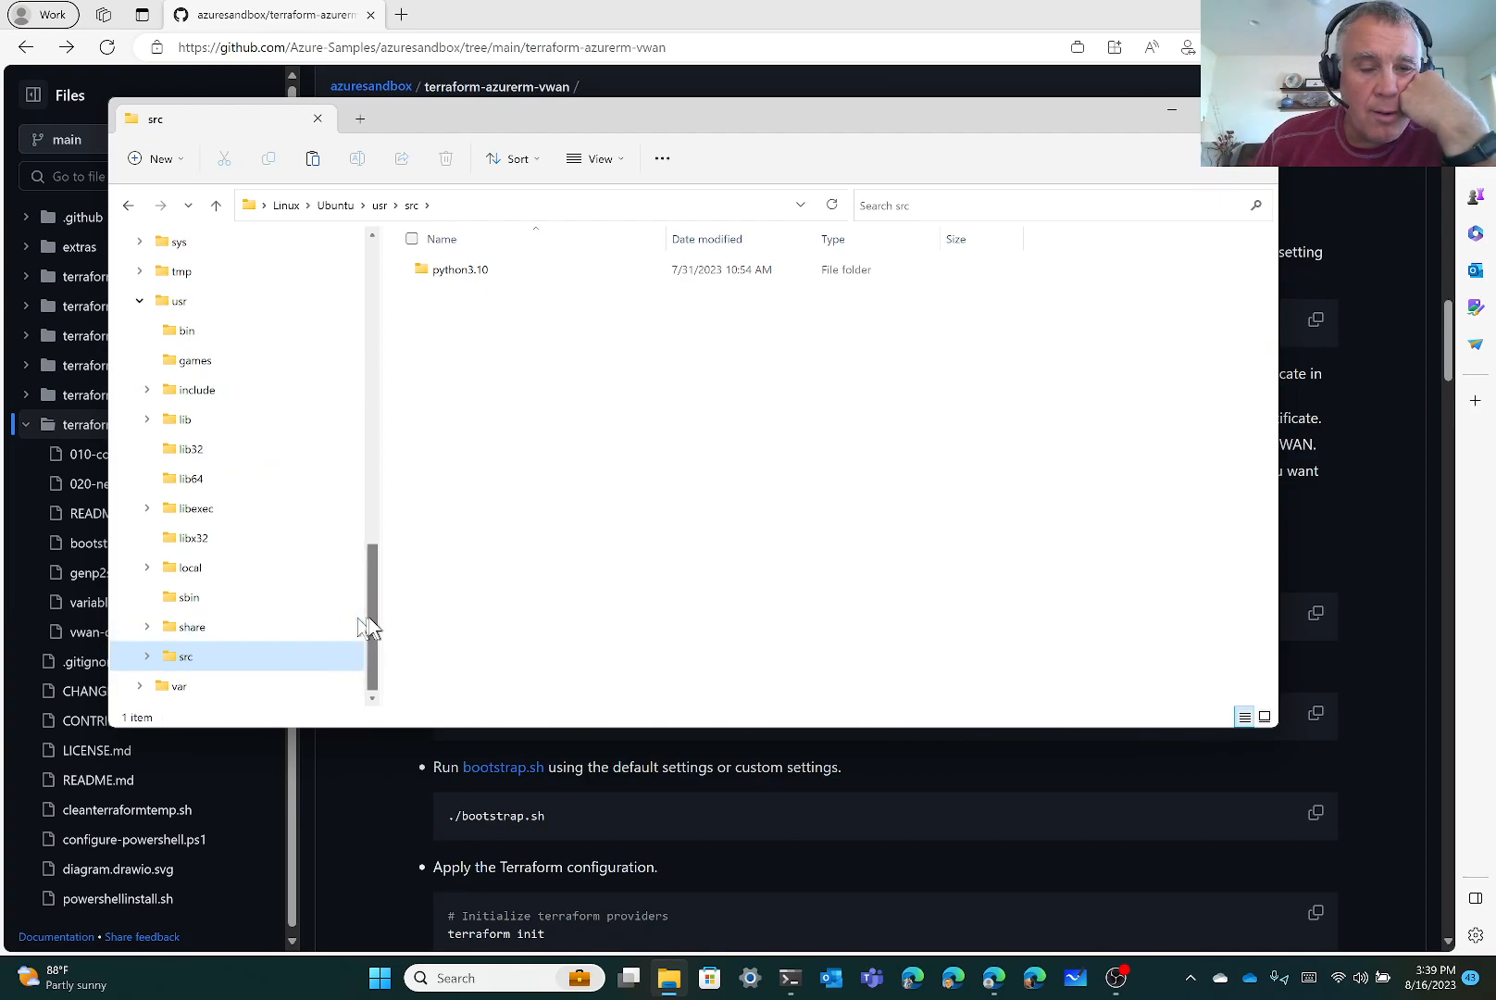
drag(373, 628, 378, 577)
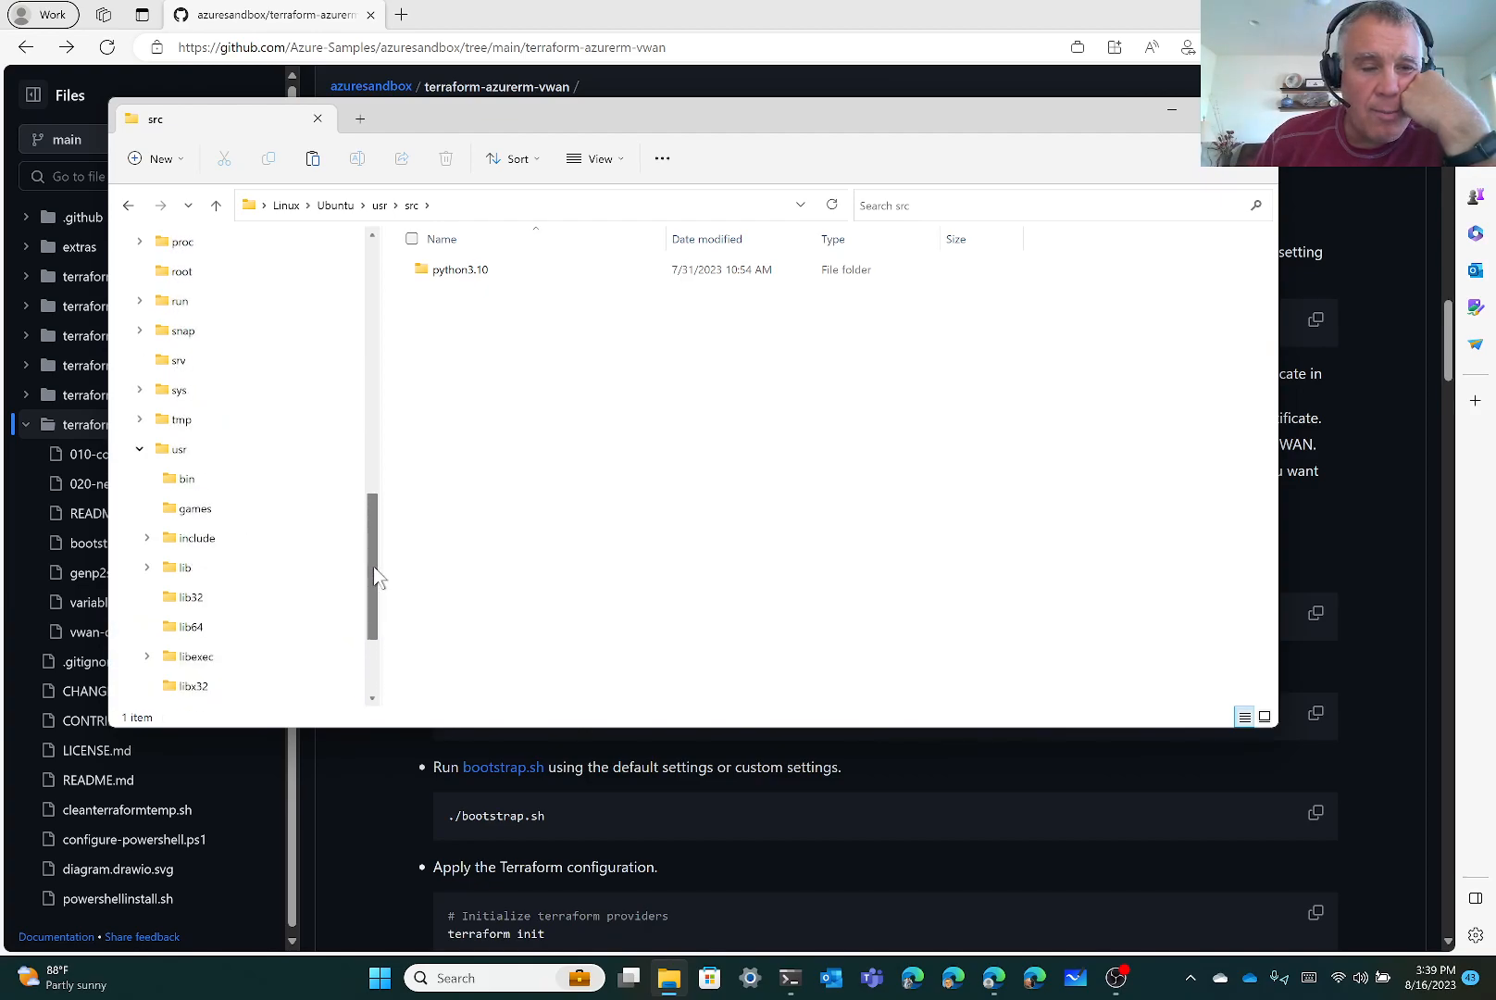
drag(375, 570, 387, 488)
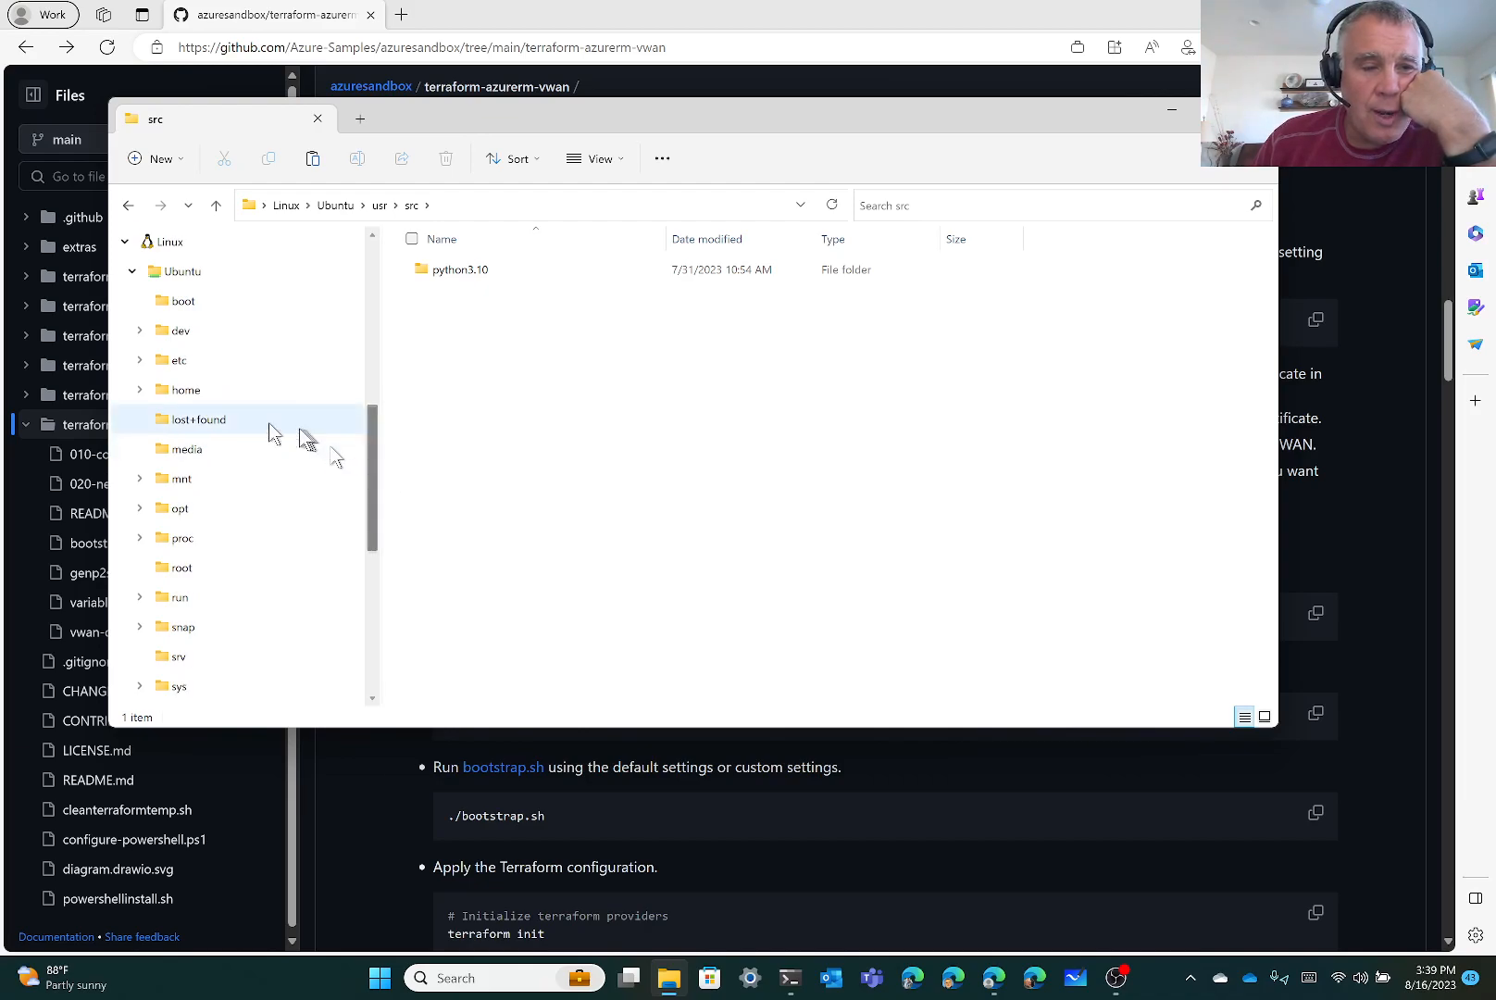
Navigate to home > user > azuresandbox > terraform-azurerm-vwan in the Ubuntu file system
click(138, 390)
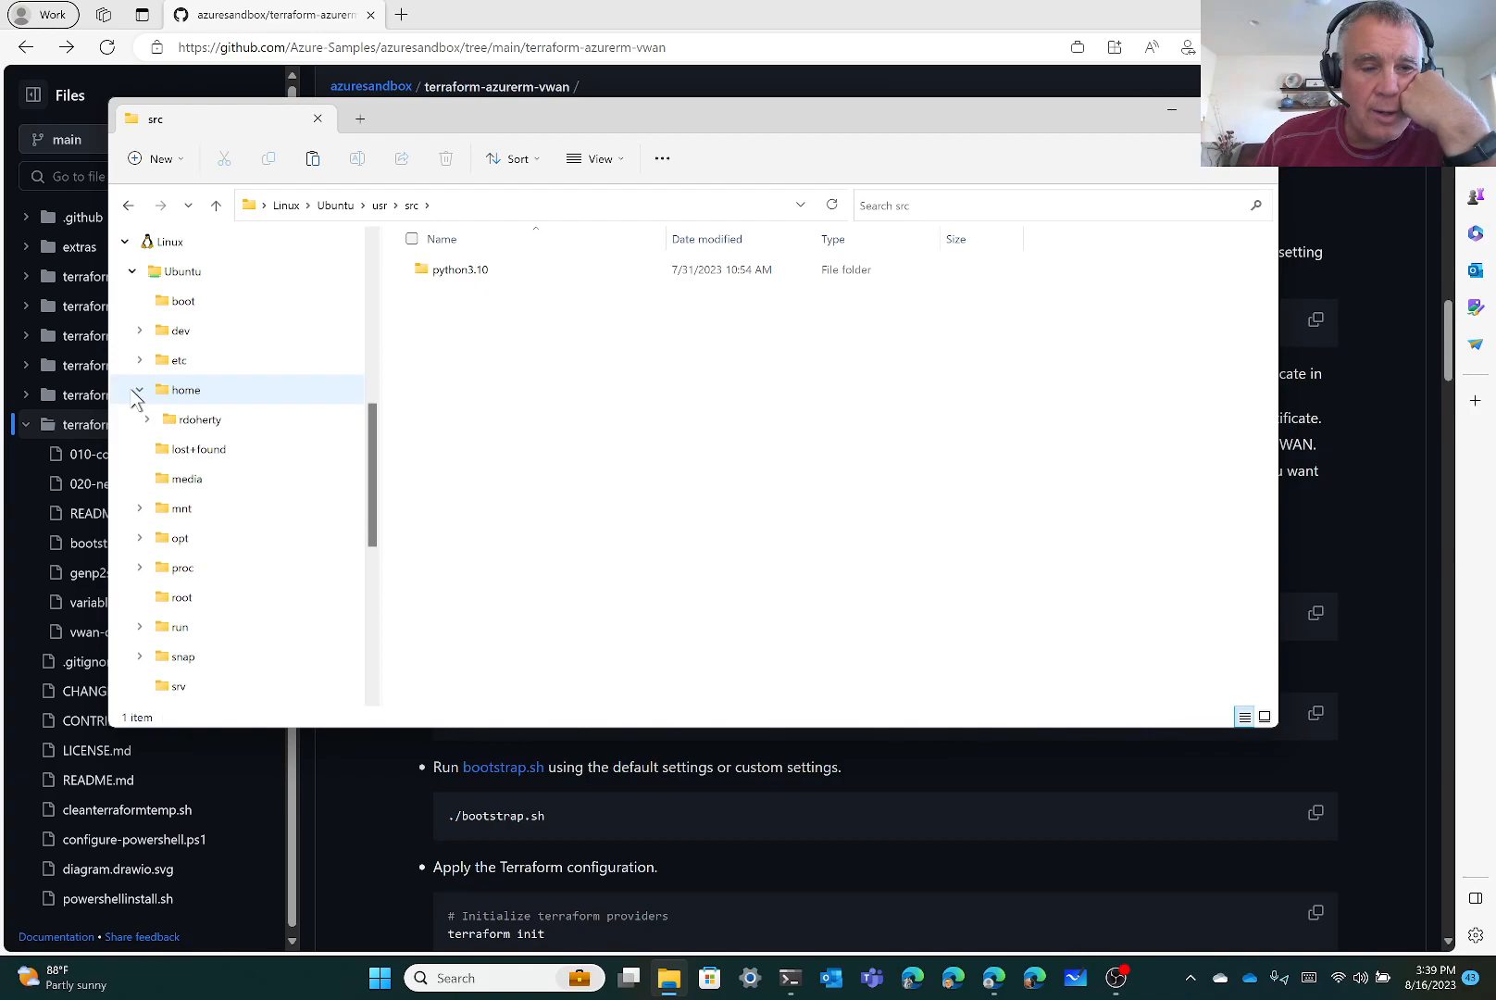
click(191, 420)
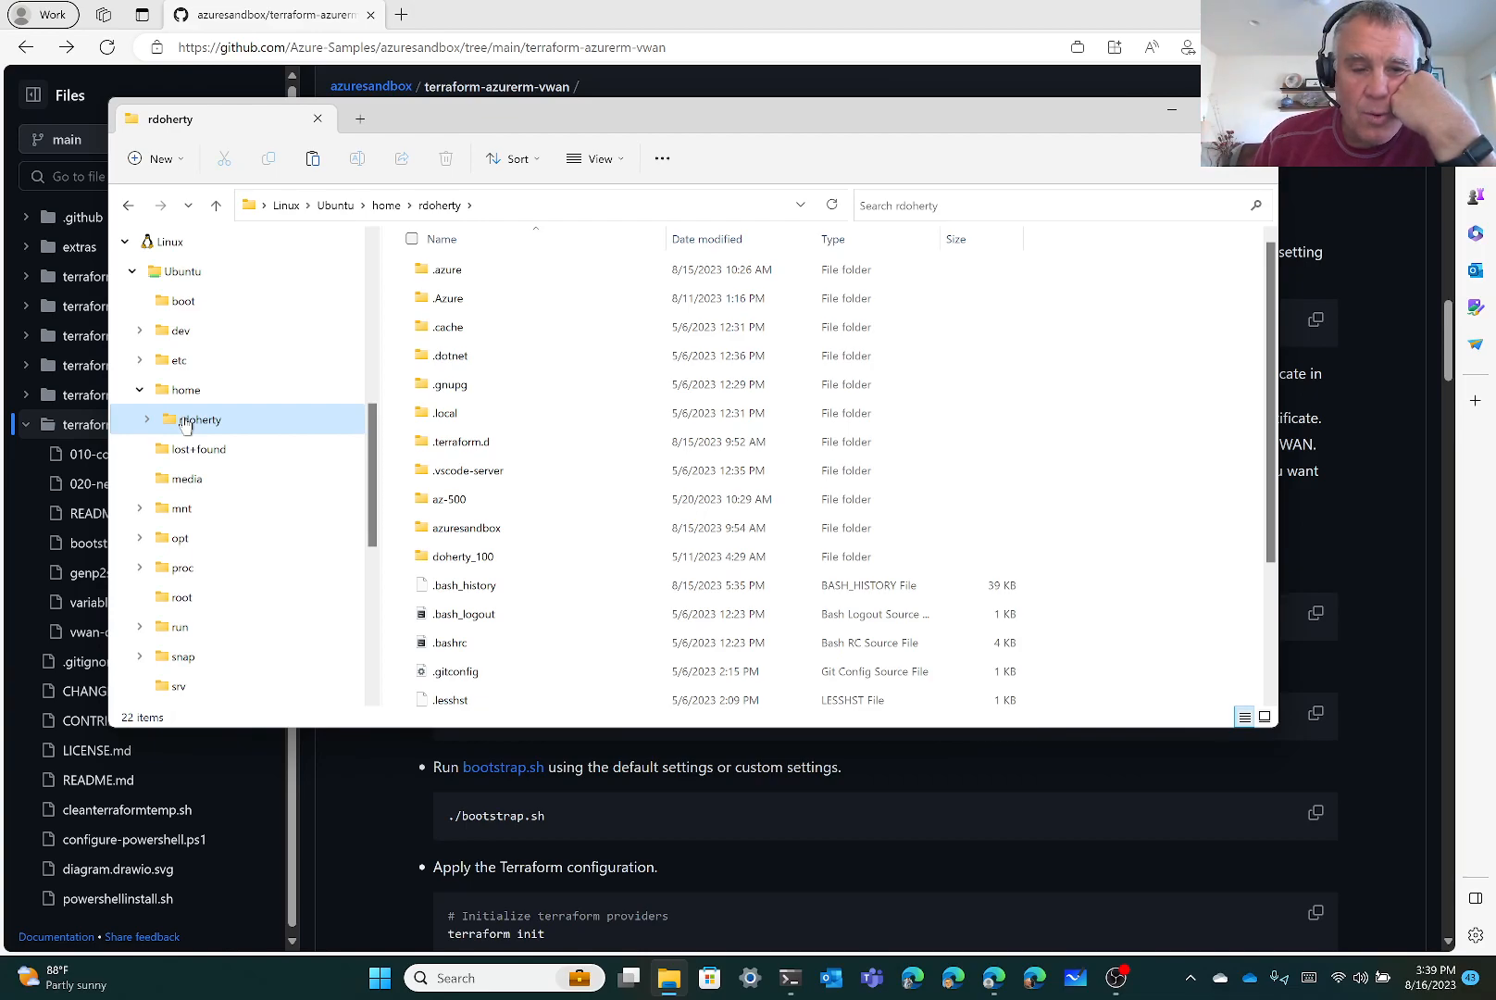
click(456, 537)
double_click(457, 537)
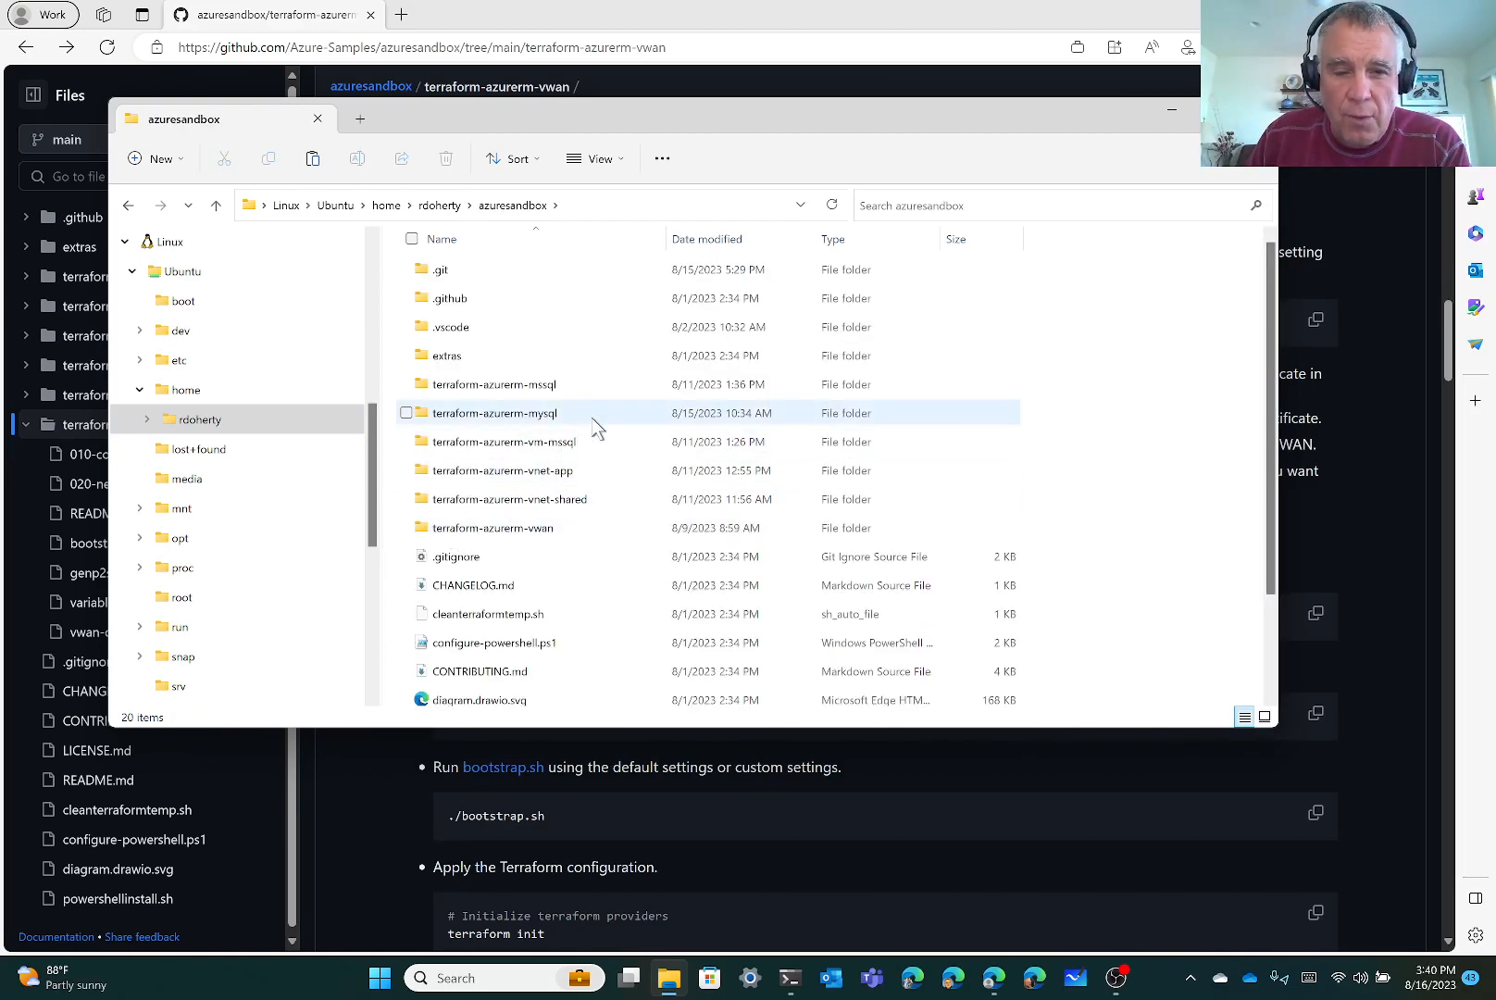
double_click(532, 529)
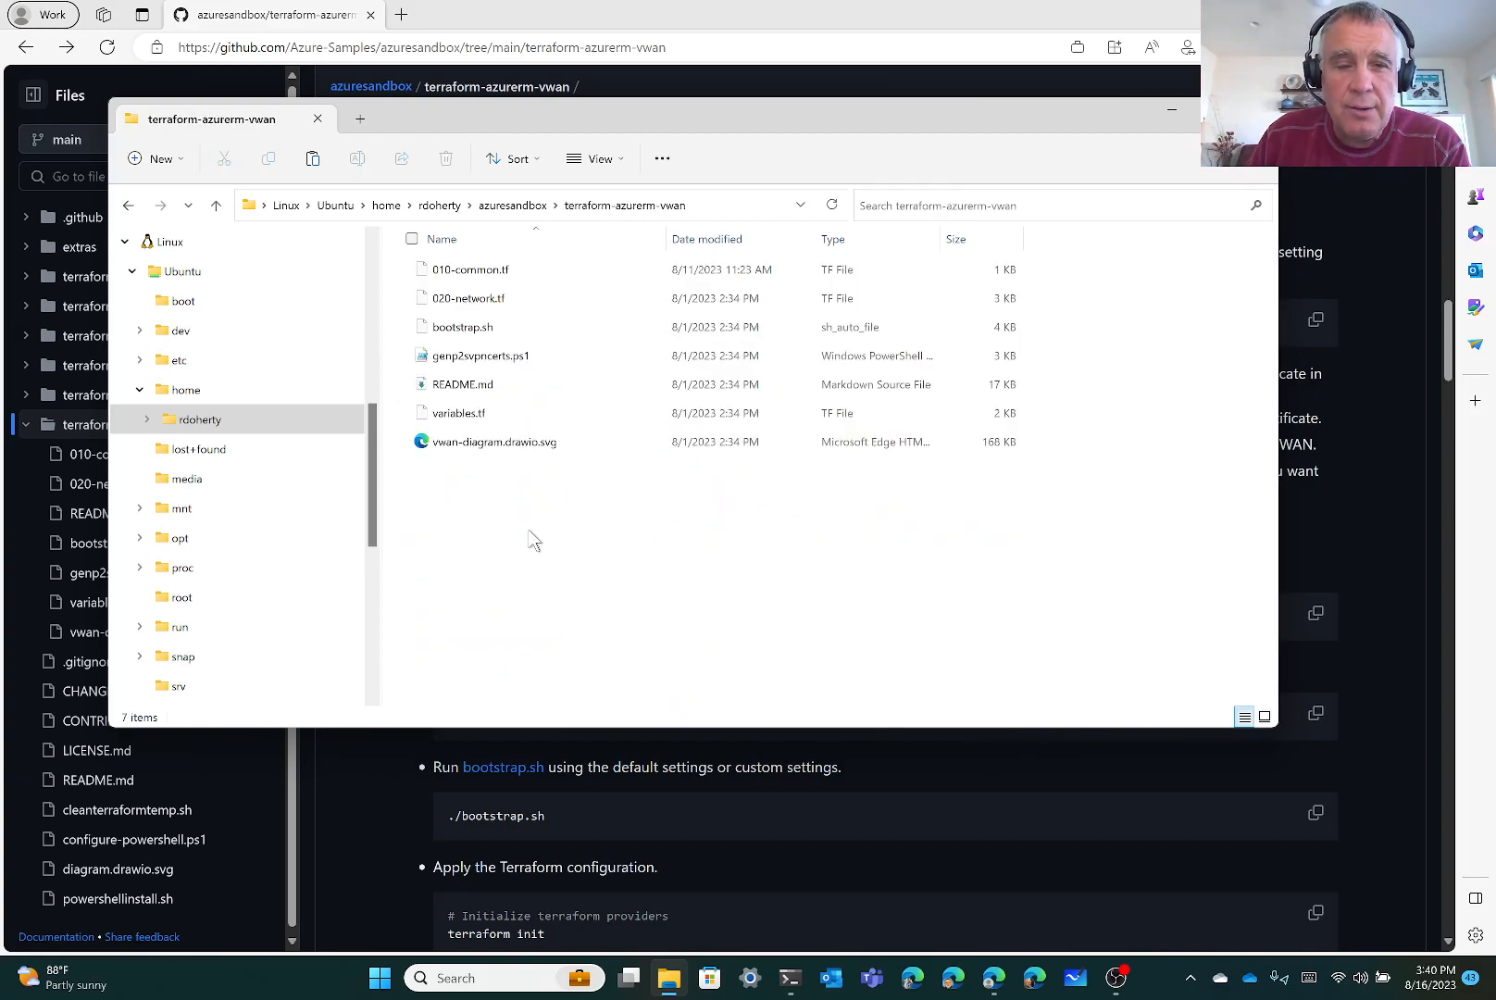
Paste the .pfx and both root .cer files into terraform-azurerm-vwan, then bring Edge forward
right_click(554, 589)
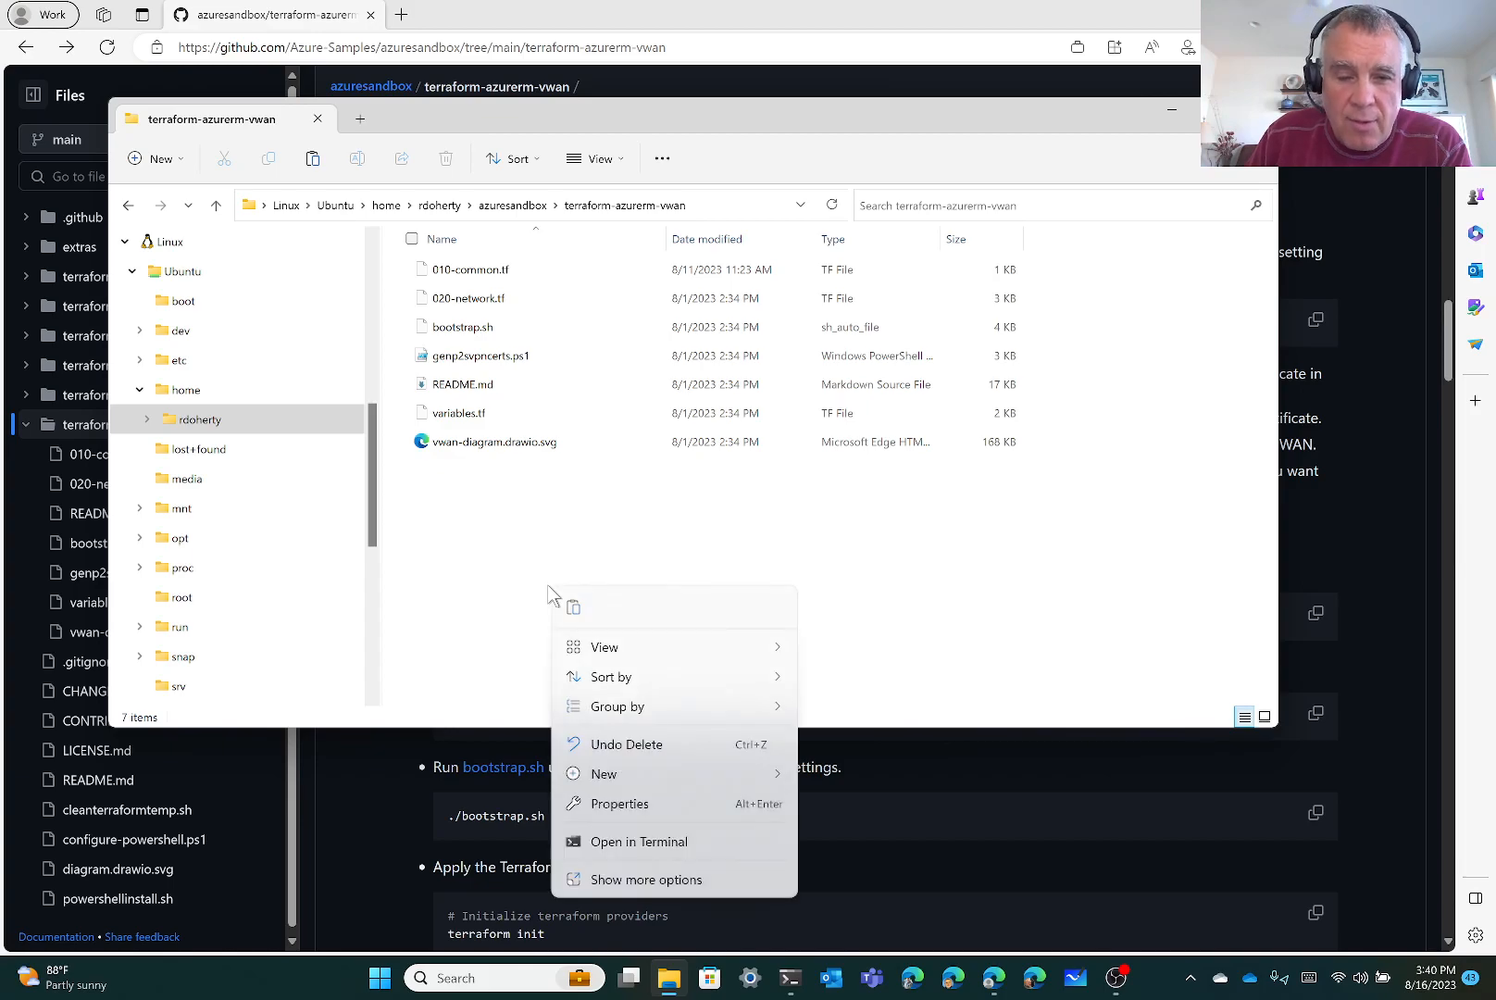
click(574, 604)
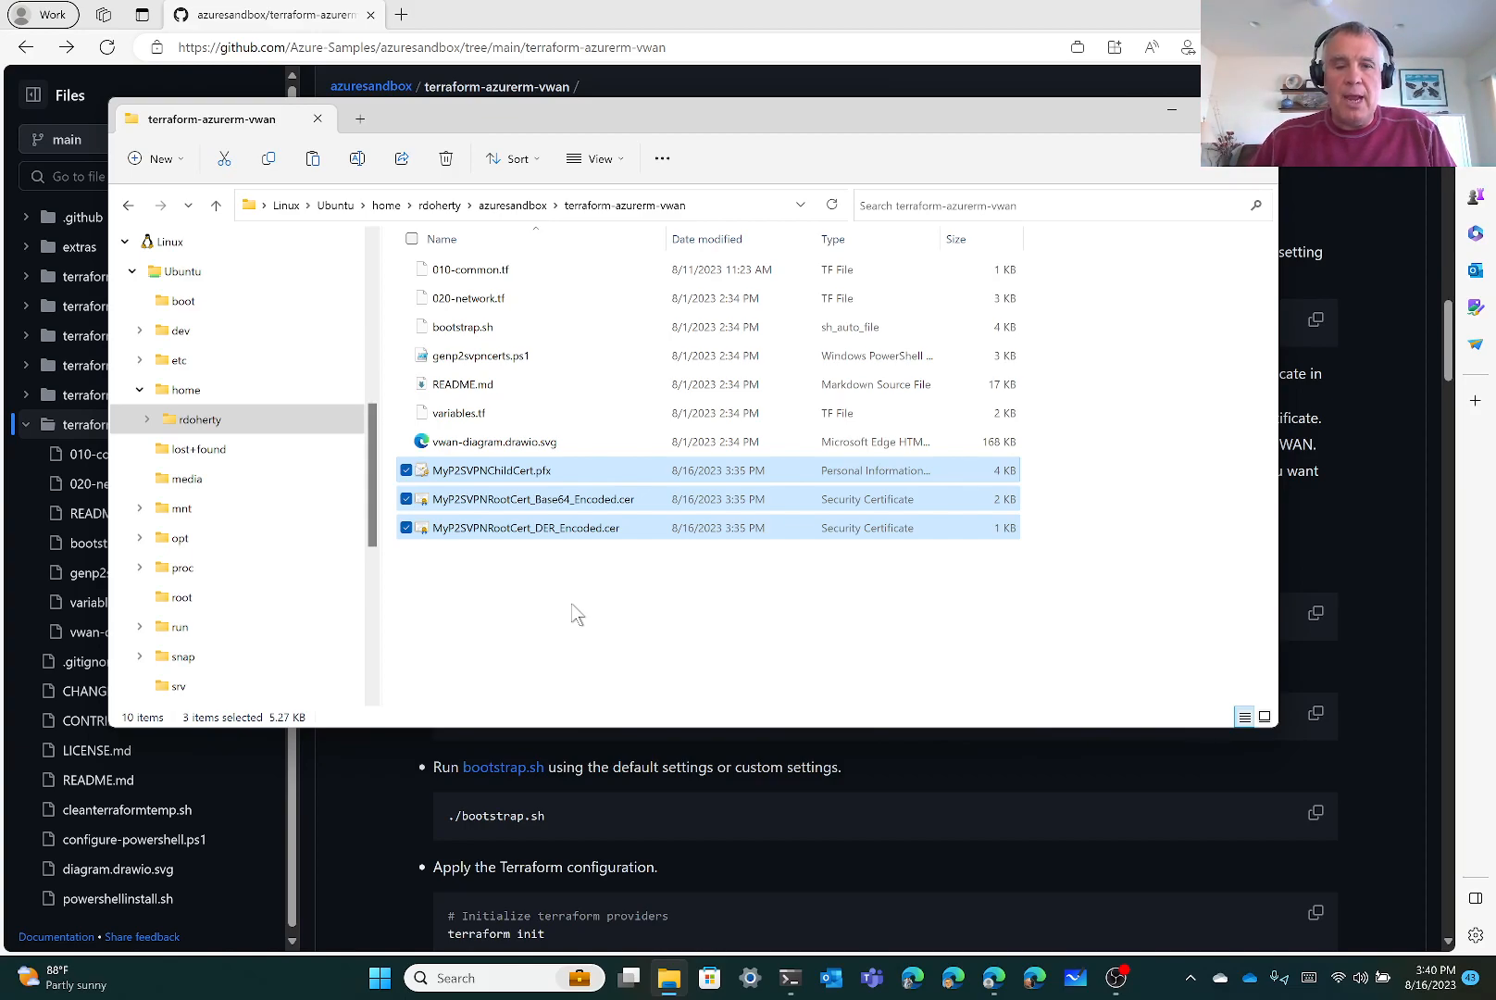
click(949, 794)
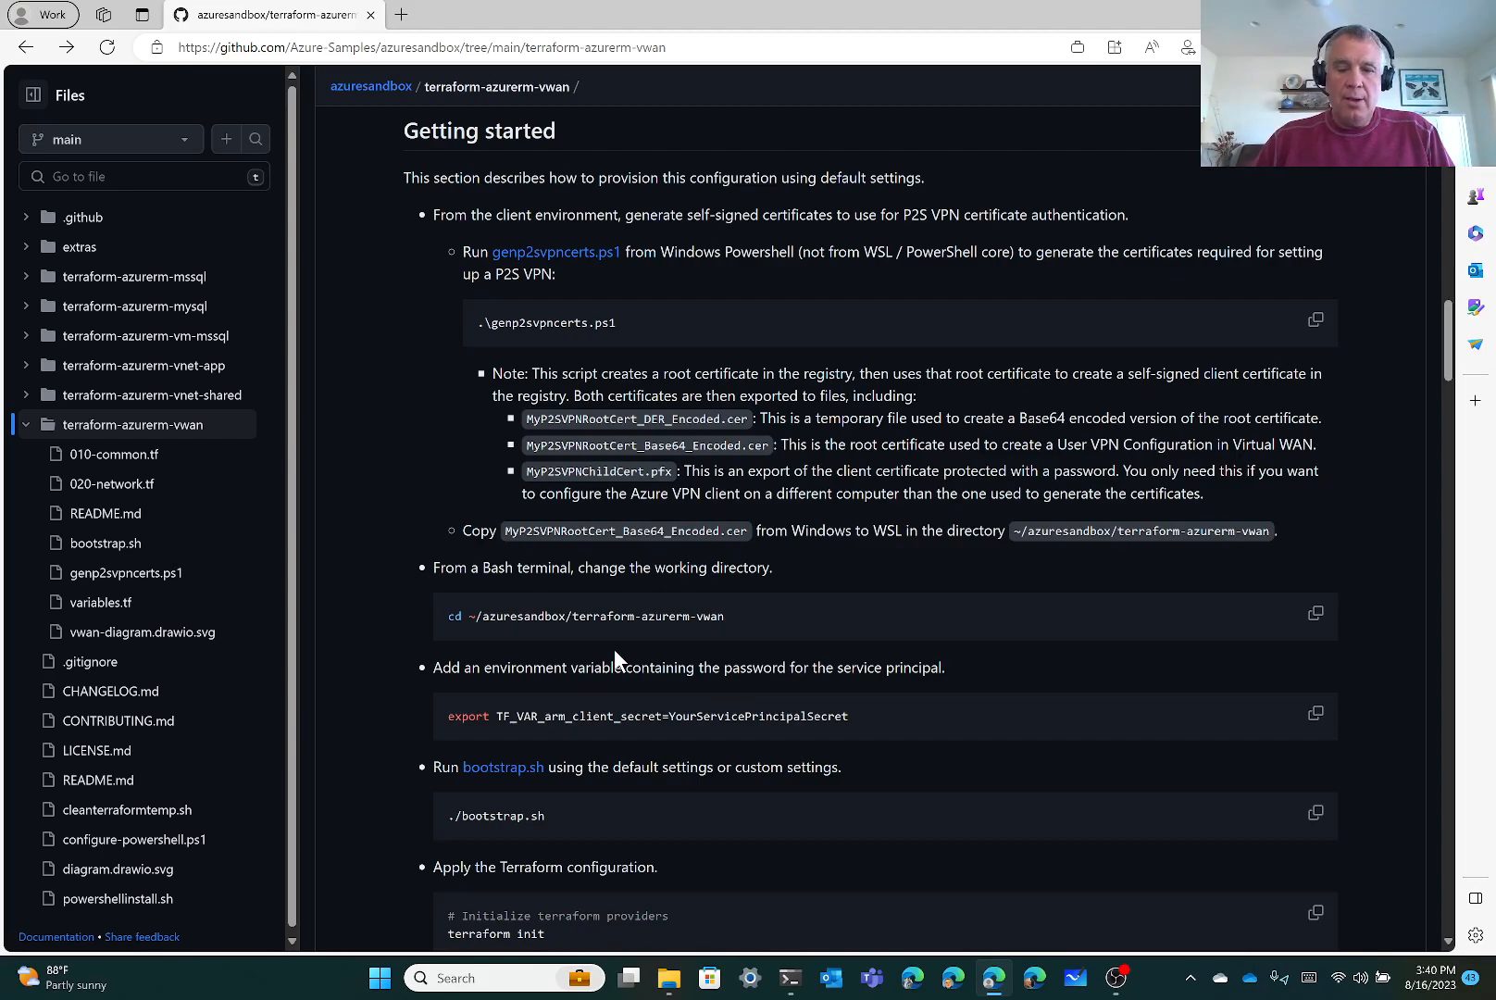
Launch VS Code on the azuresandbox WSL Ubuntu workspace and maximize its window
click(381, 983)
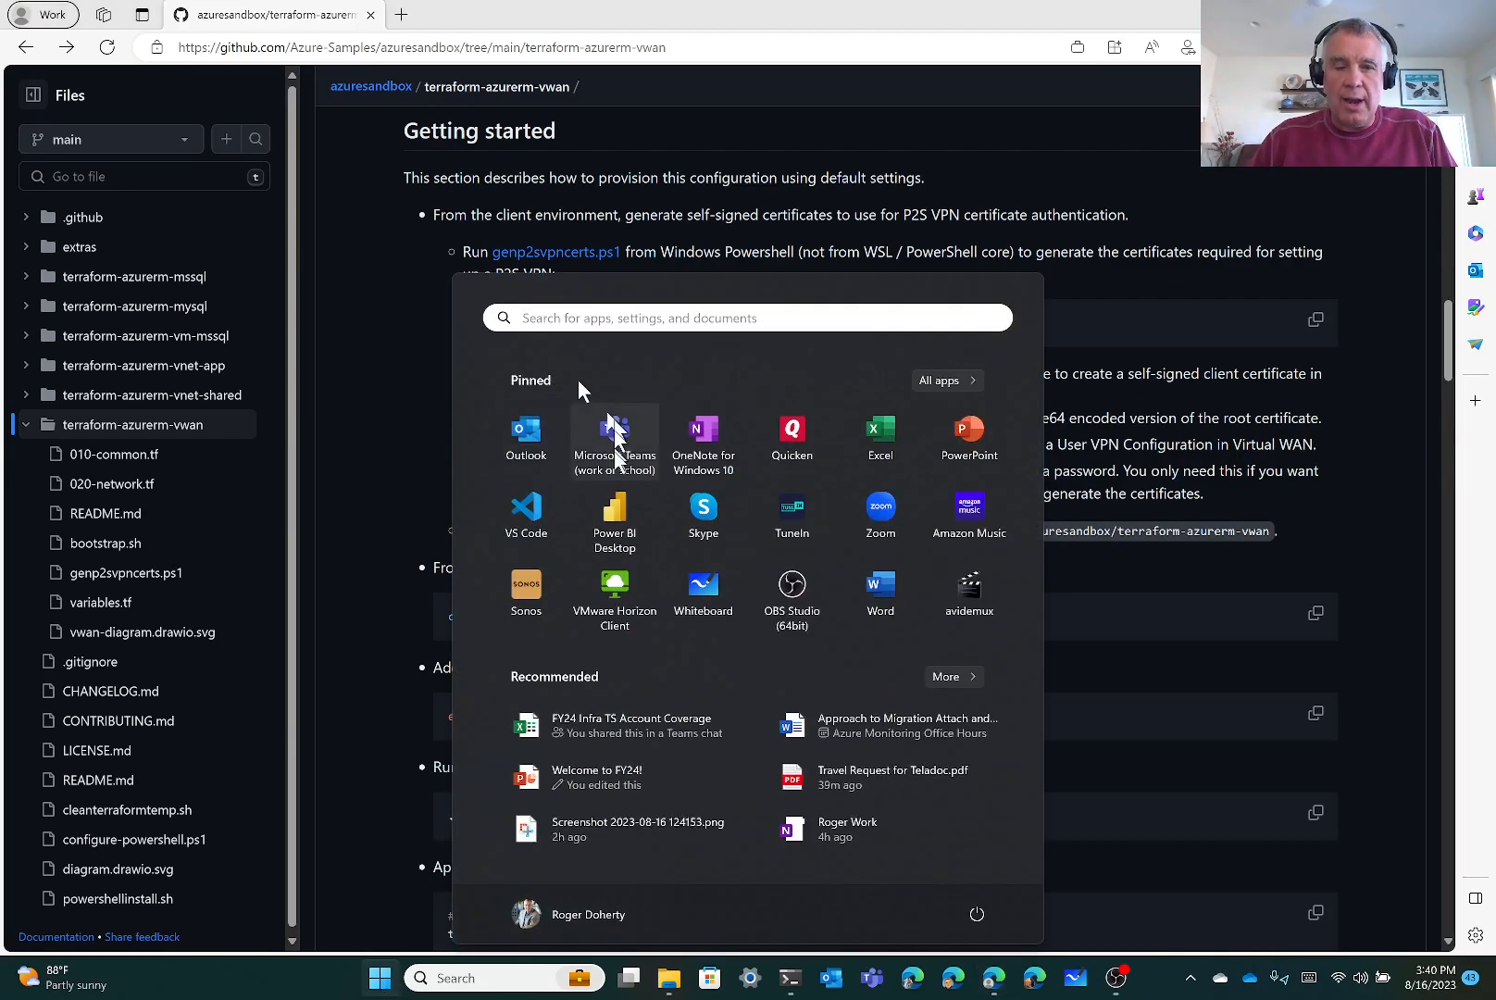
click(542, 521)
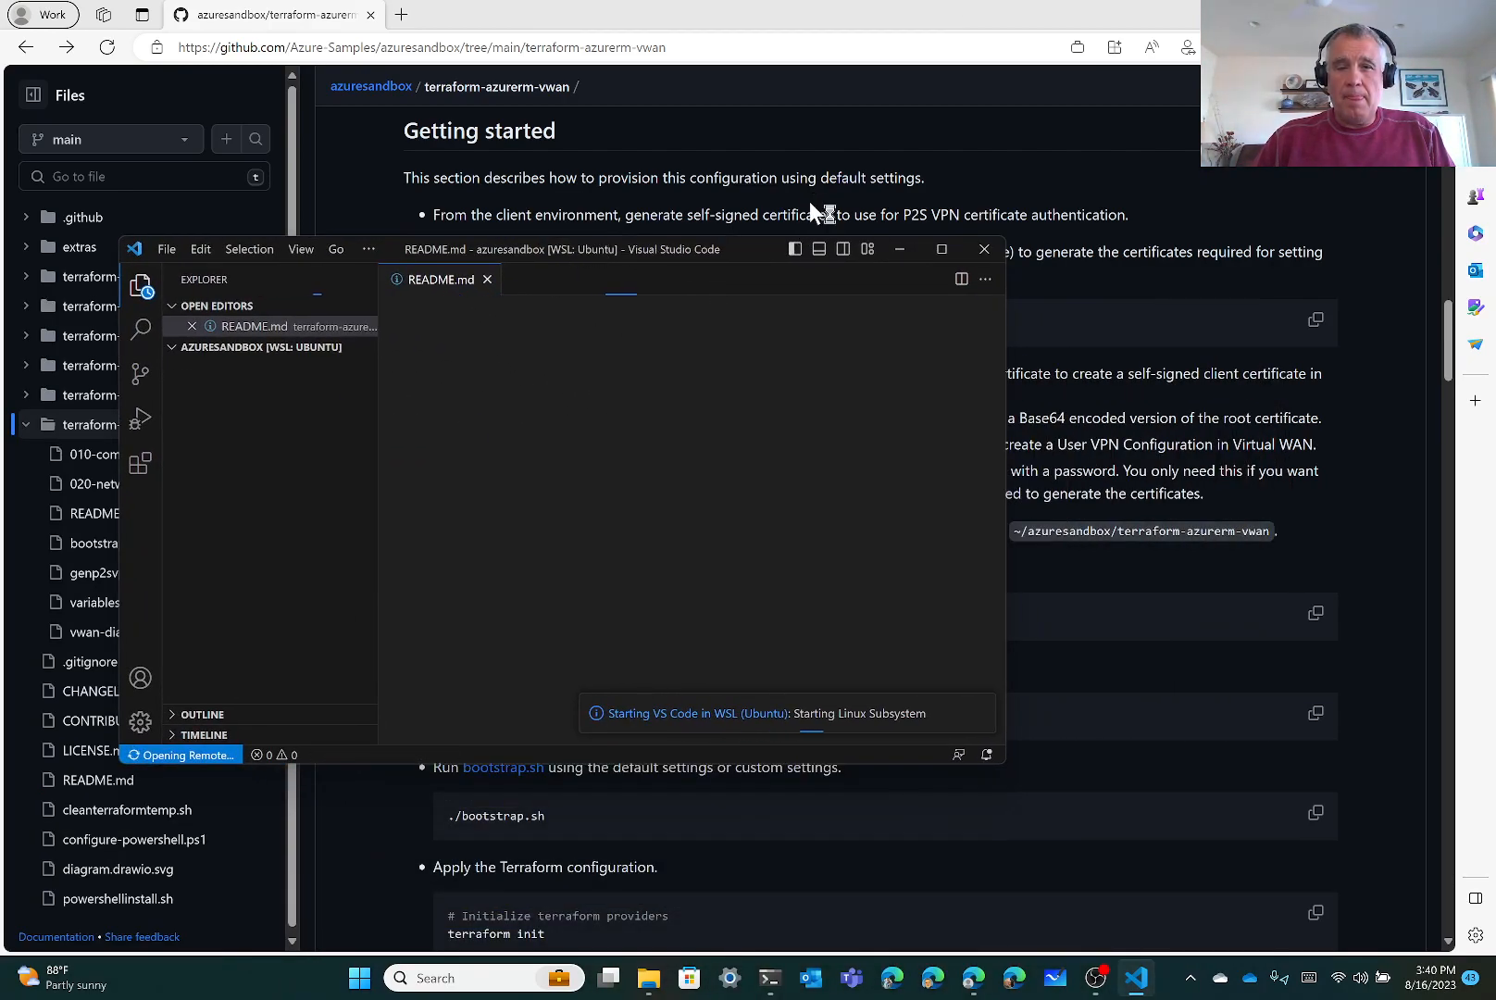
double_click(772, 251)
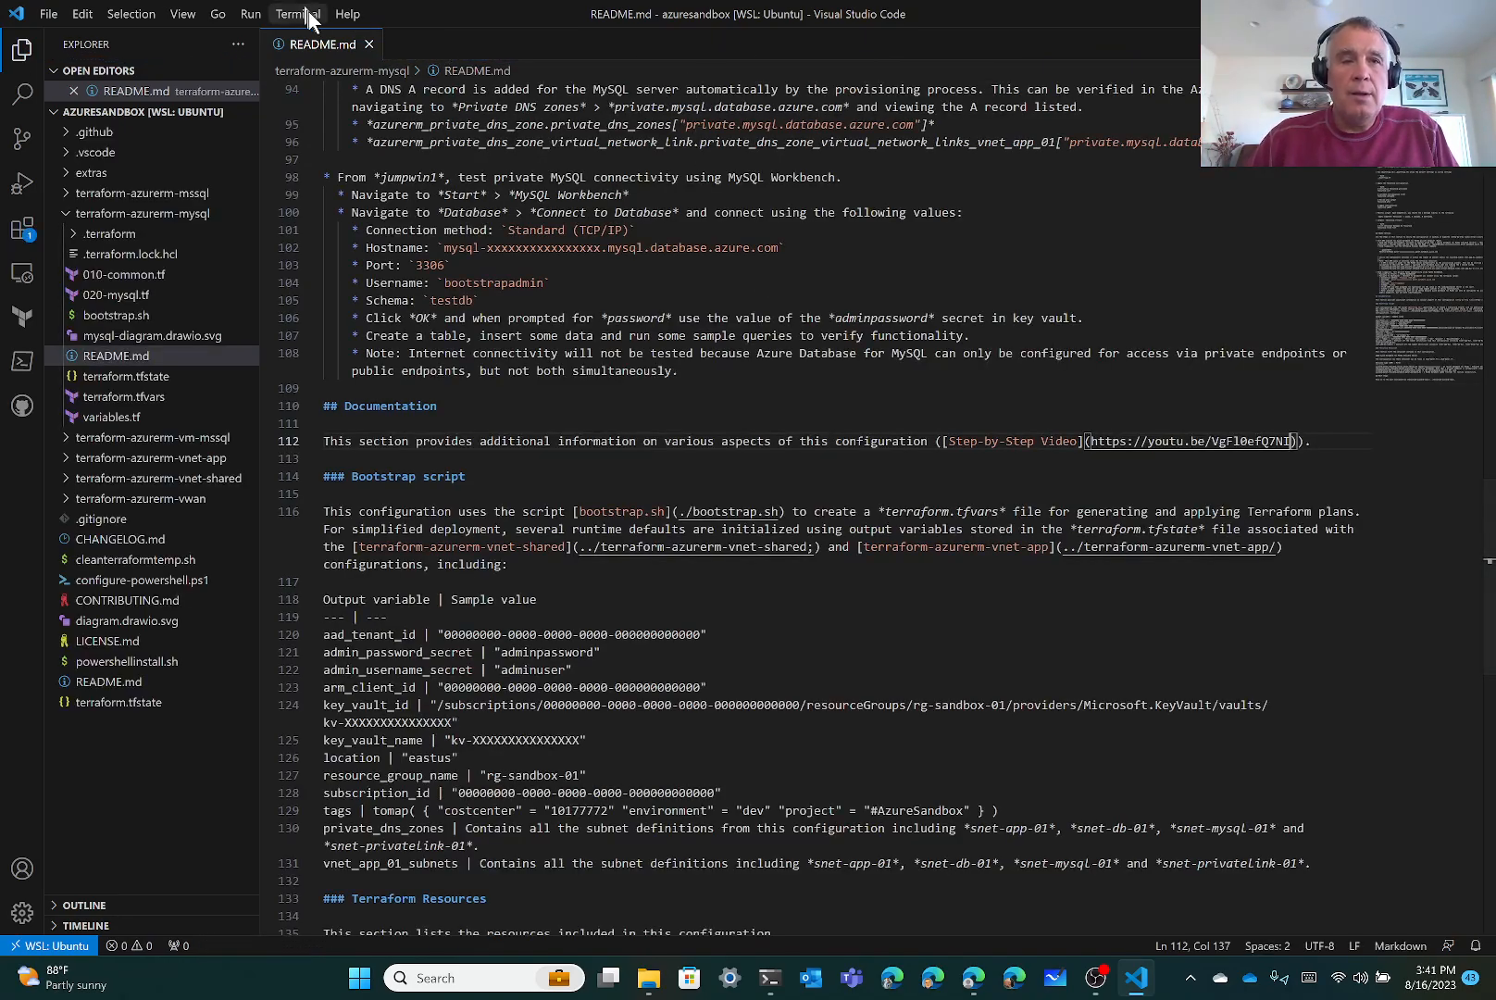
Close README.md, collapse terraform-azurerm-mysql, expand terraform-azurerm-vwan, and open a bash terminal panel
click(368, 44)
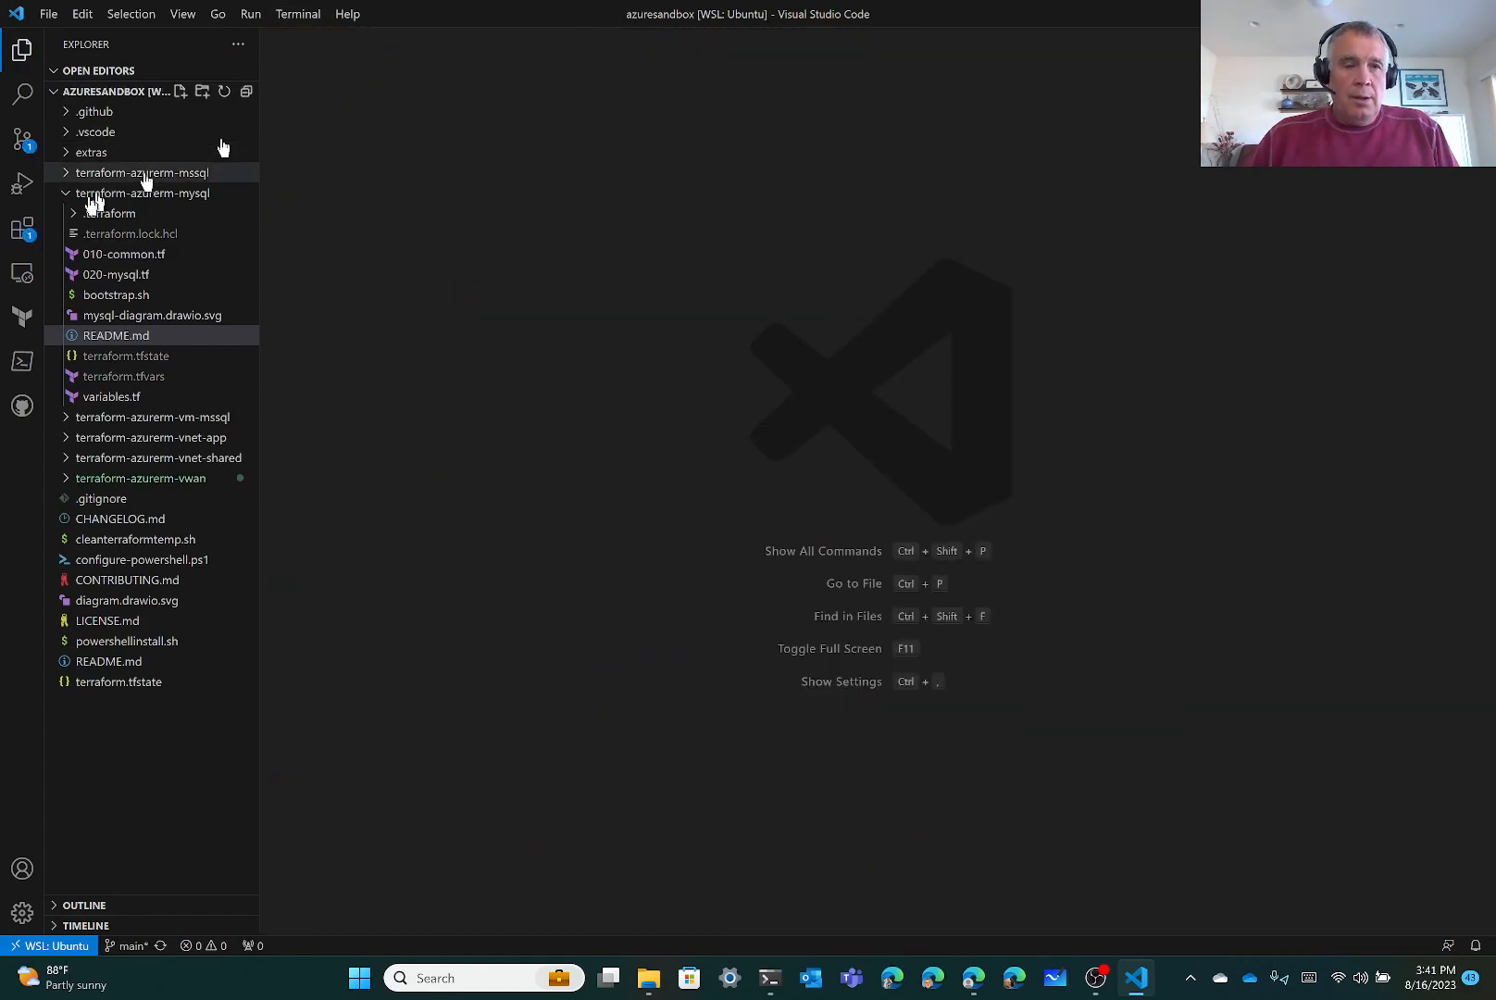
click(67, 195)
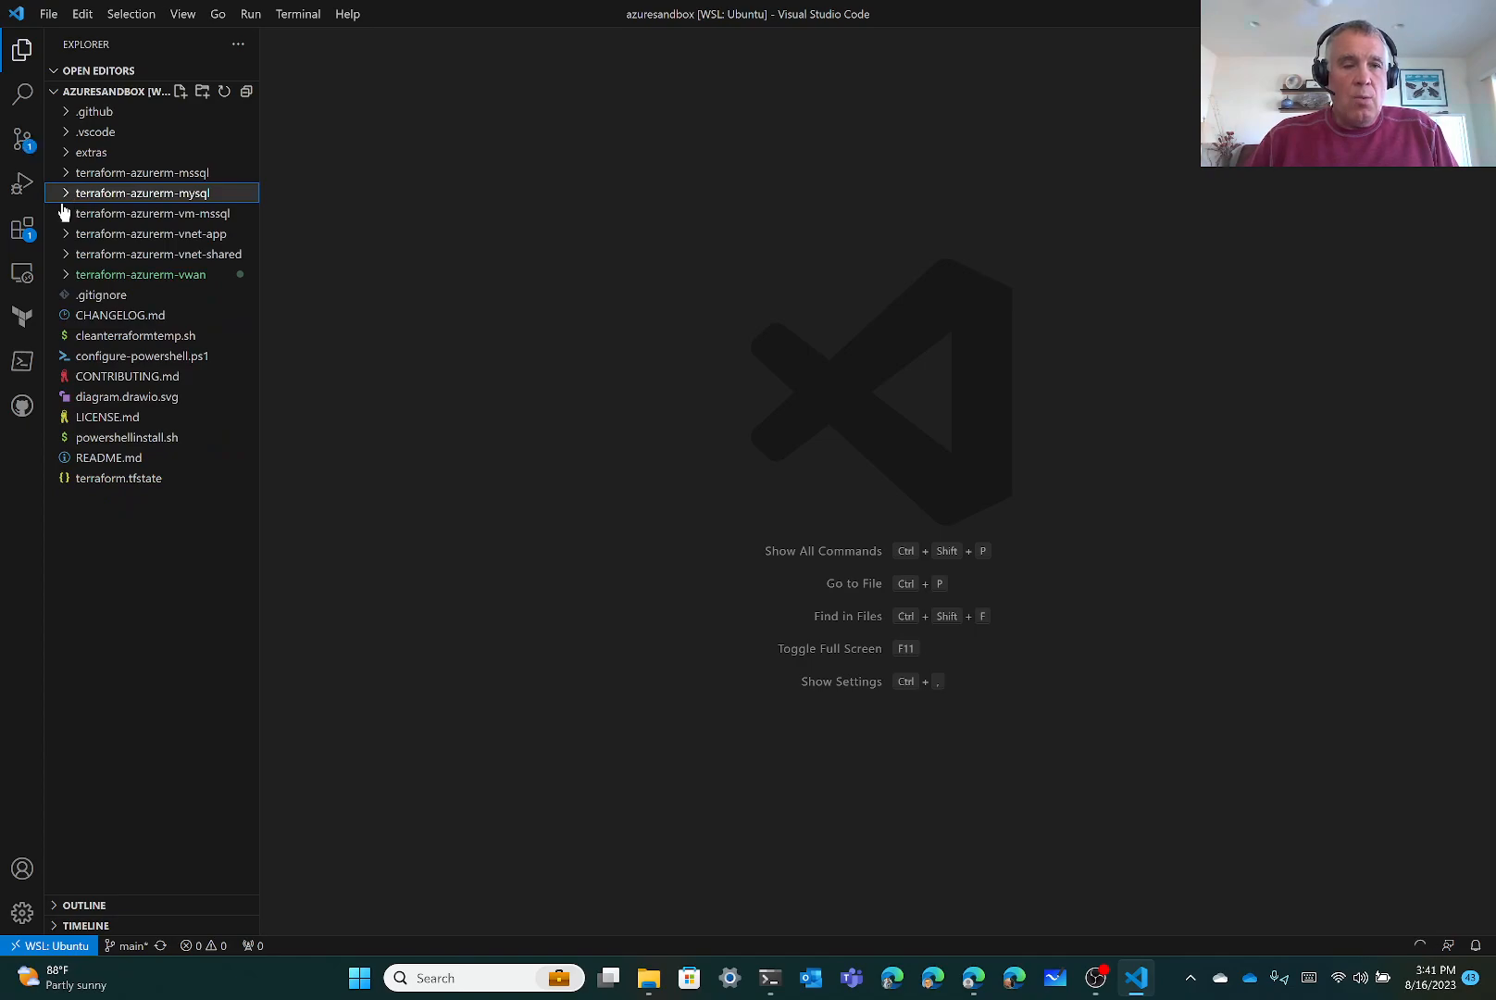
click(65, 275)
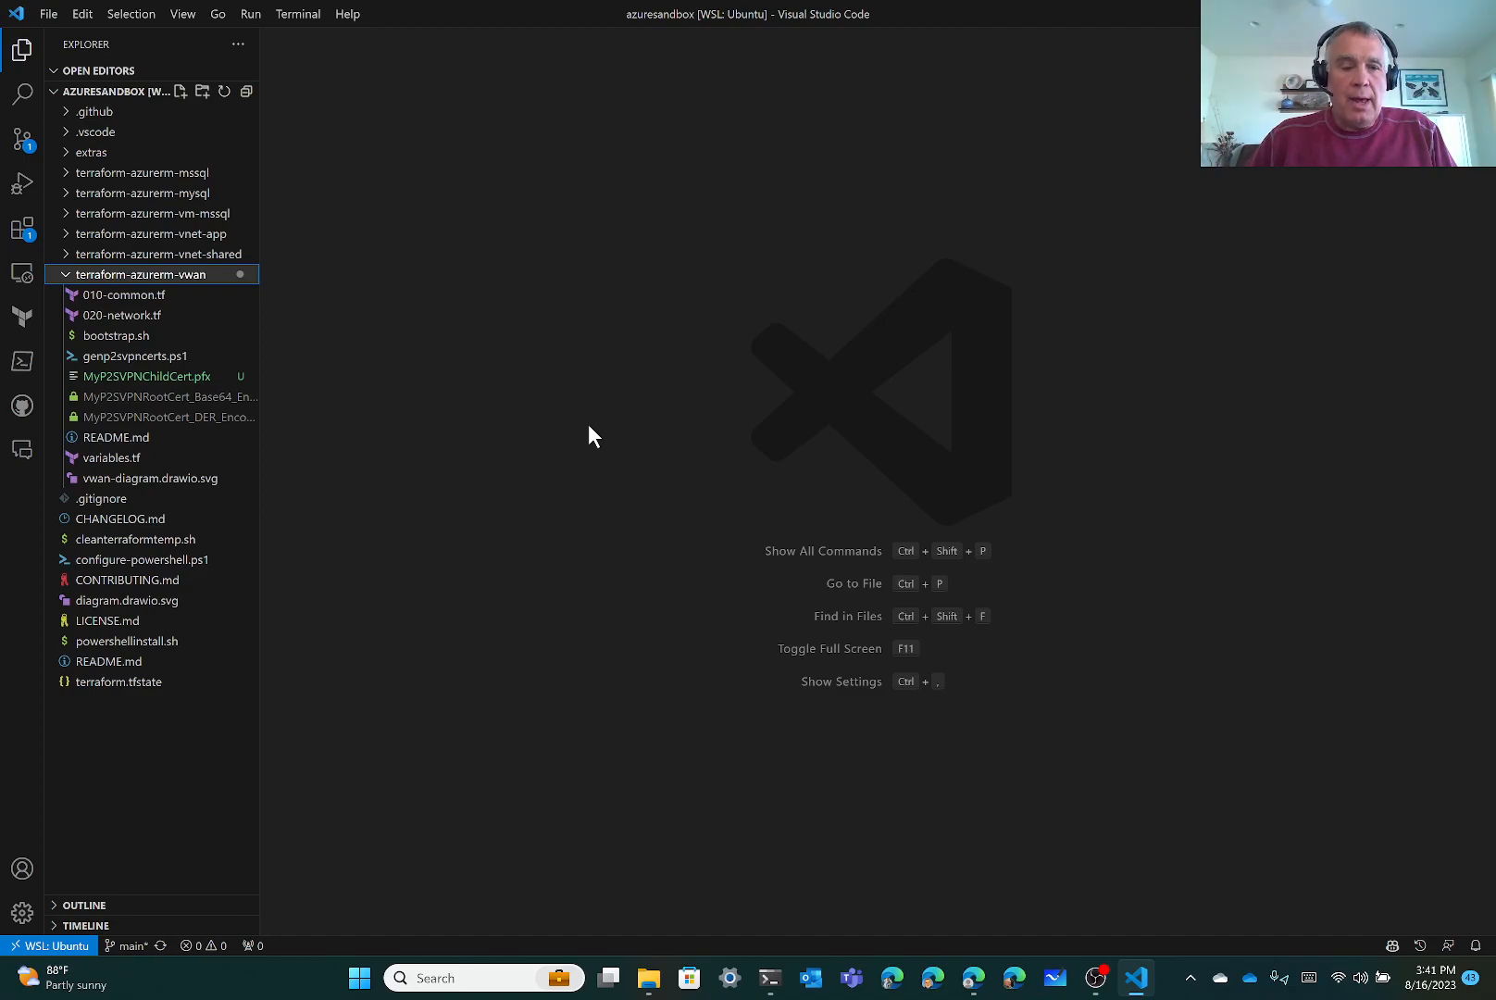
click(183, 16)
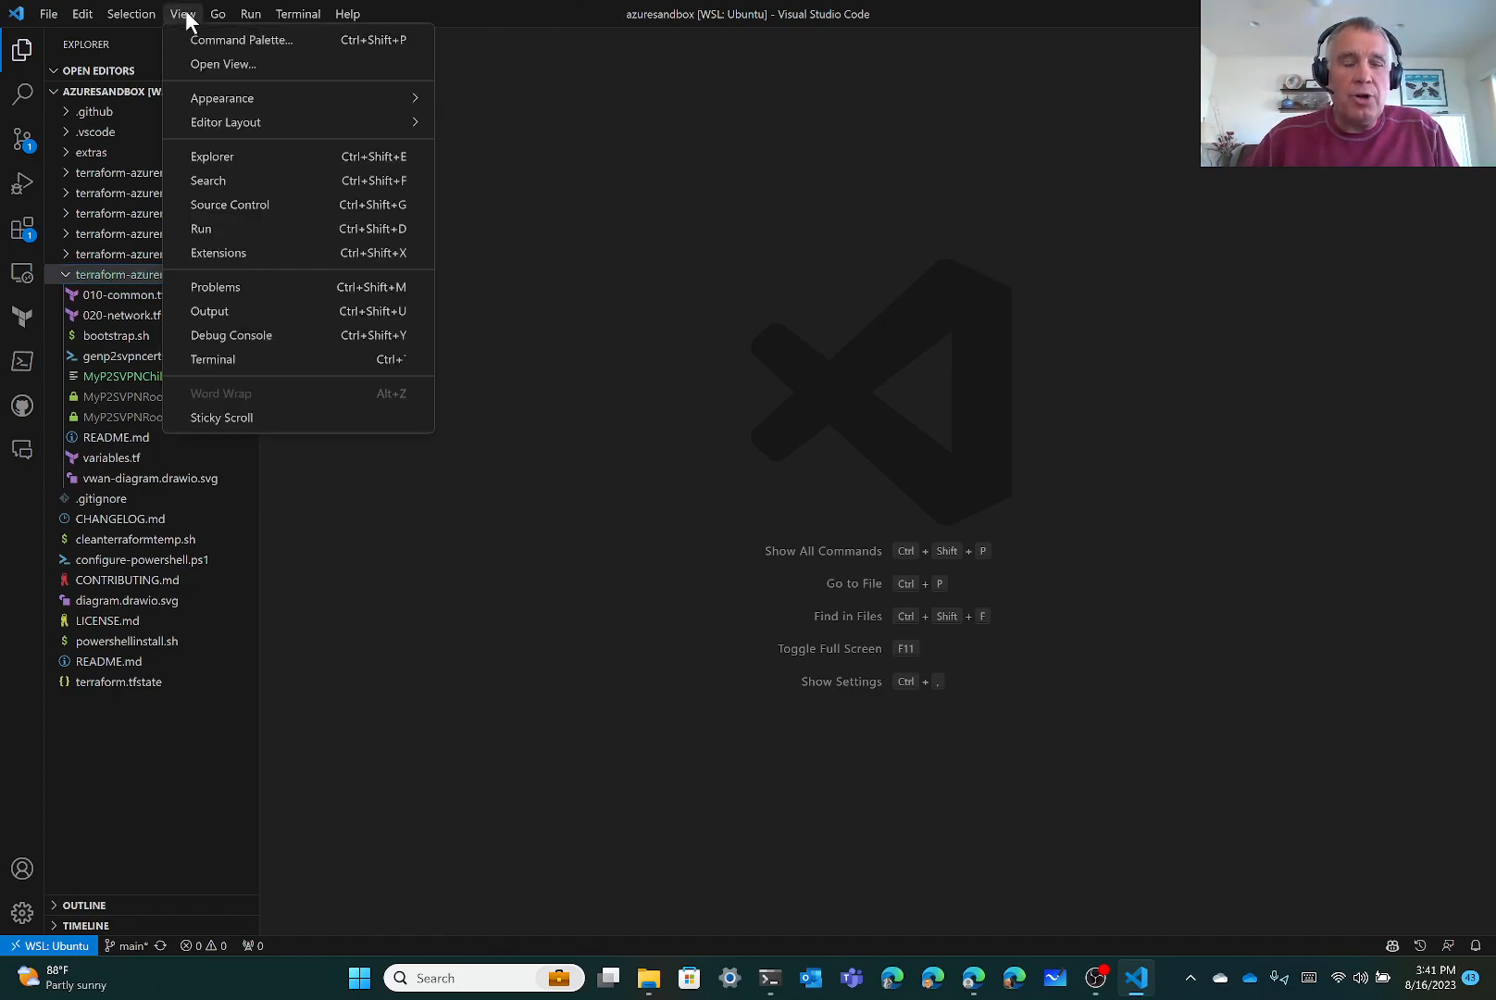
click(290, 362)
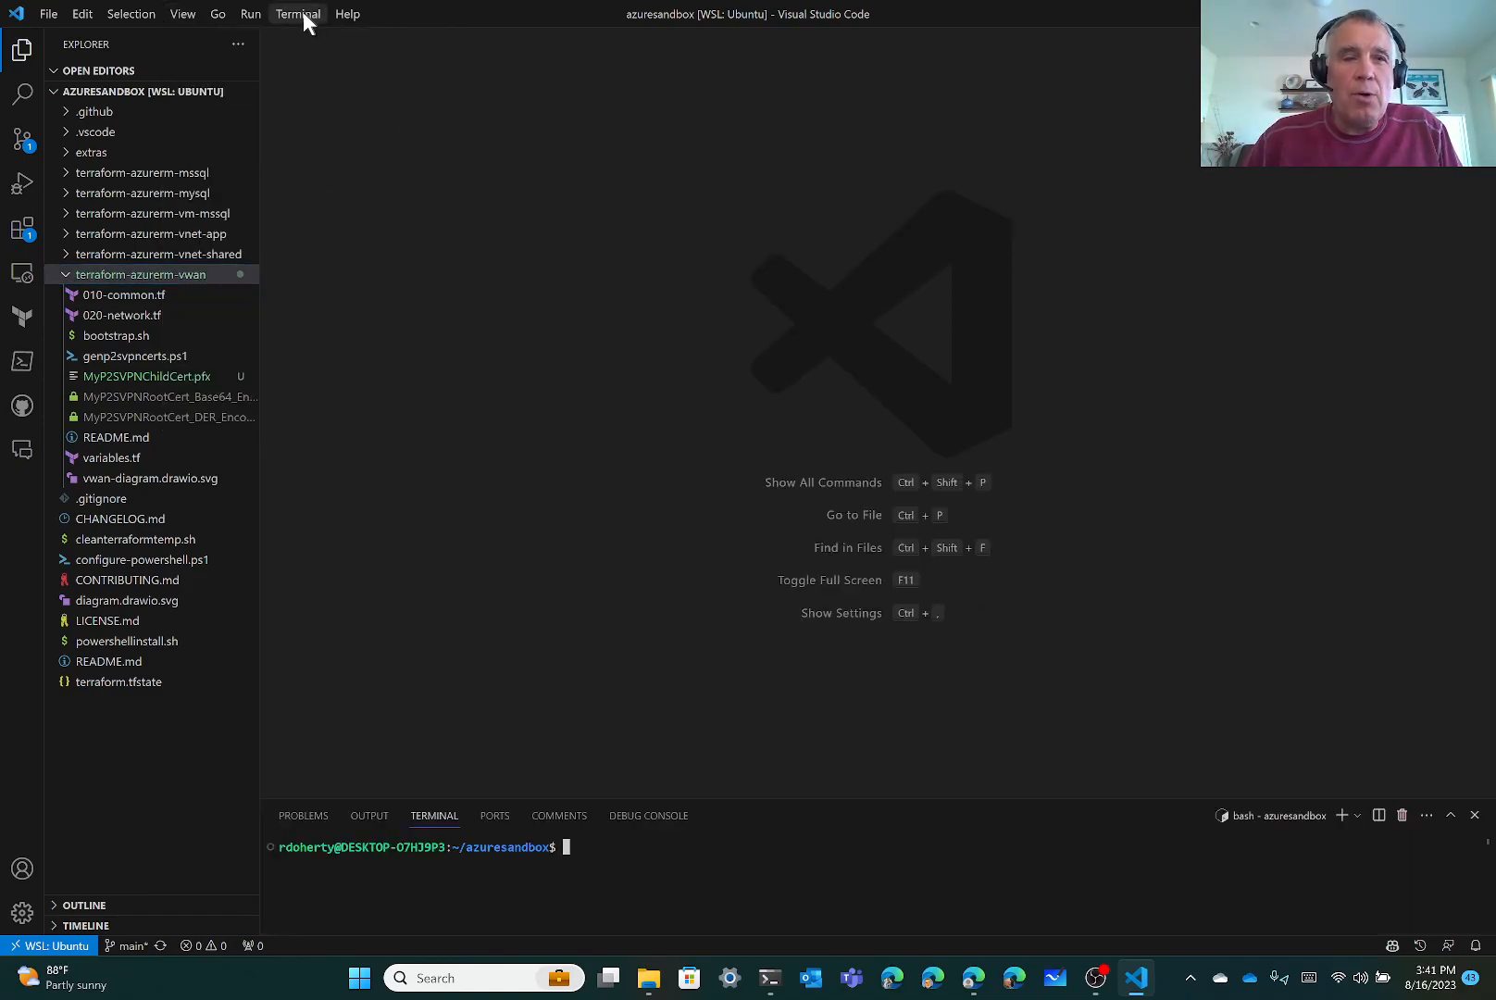
Zoom the interface in one level and maximize the terminal panel to fill the editor area
click(186, 15)
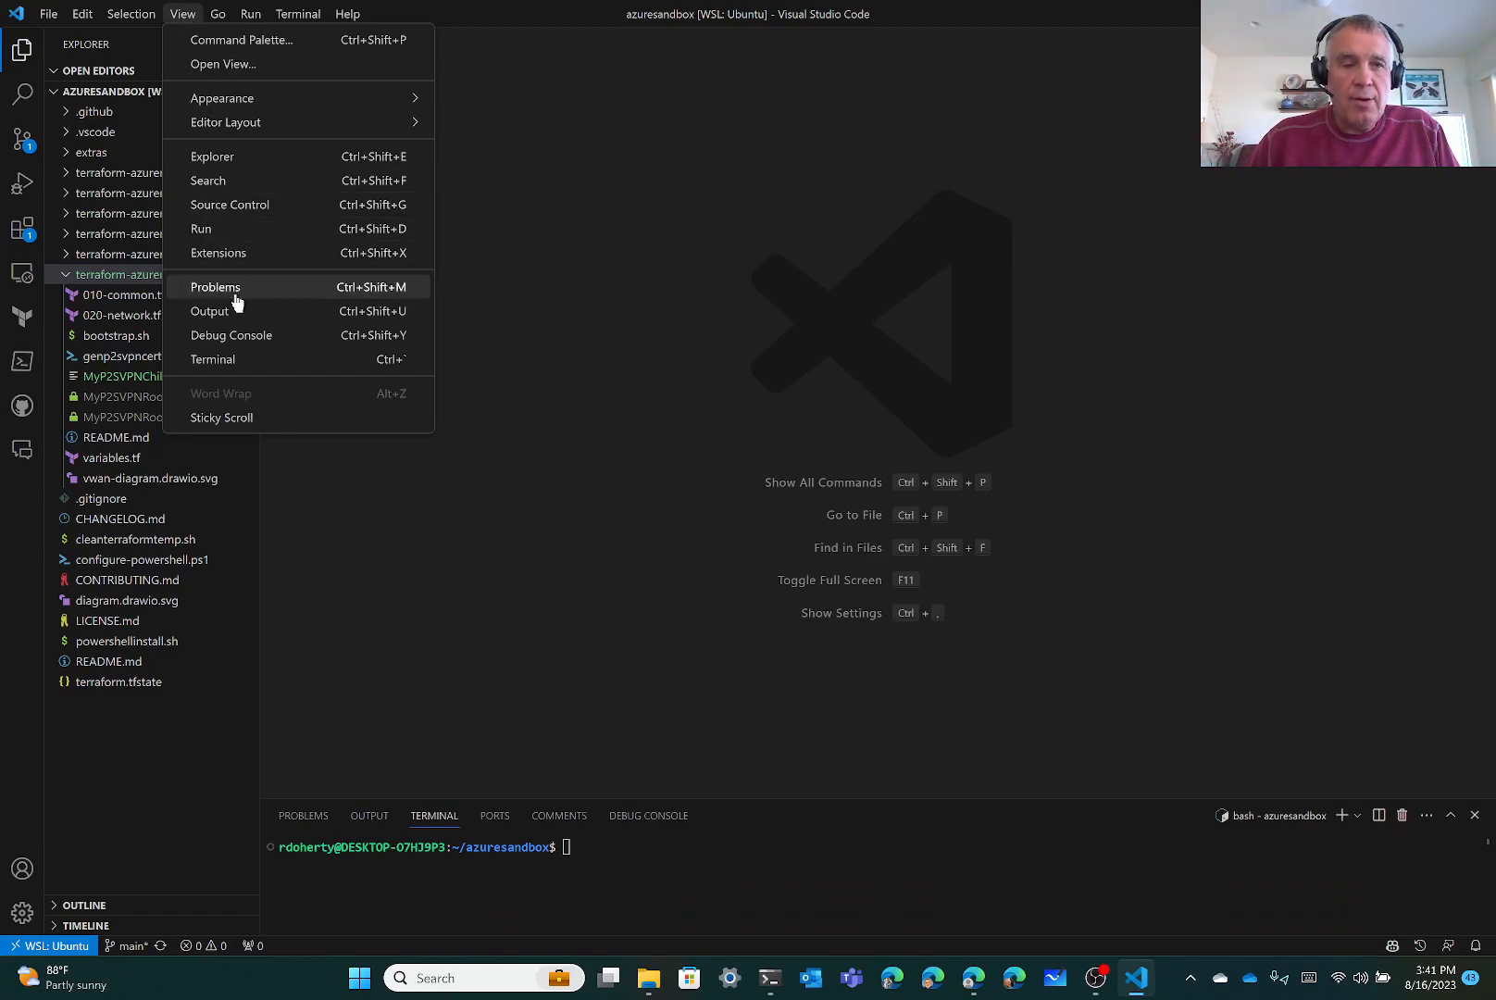
mouse_move(320, 103)
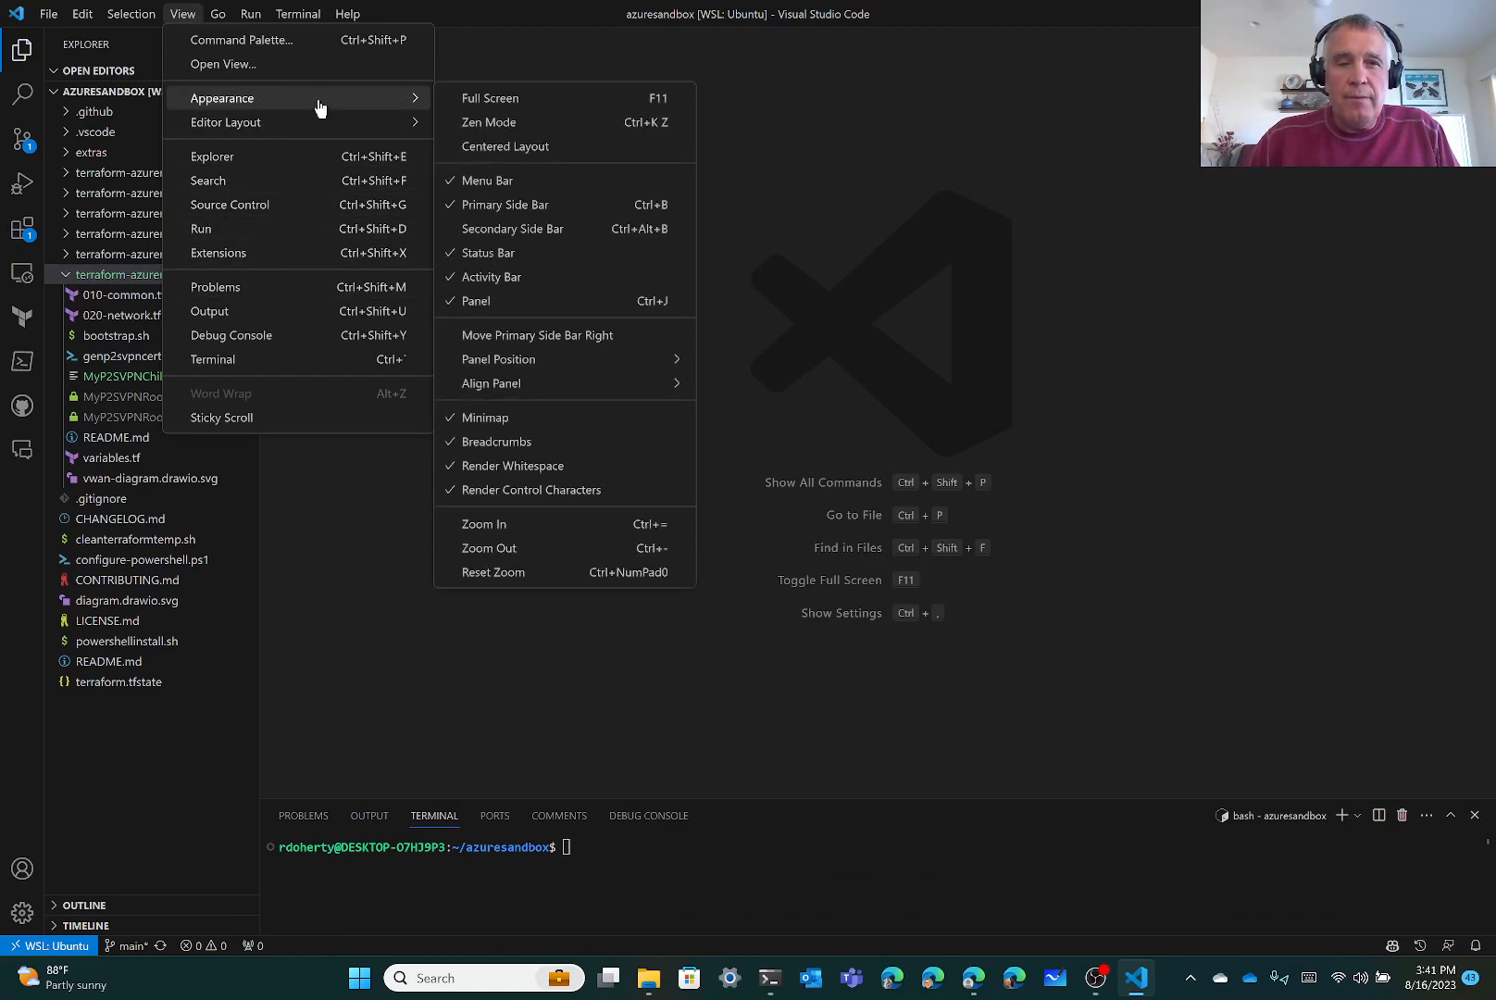
click(606, 524)
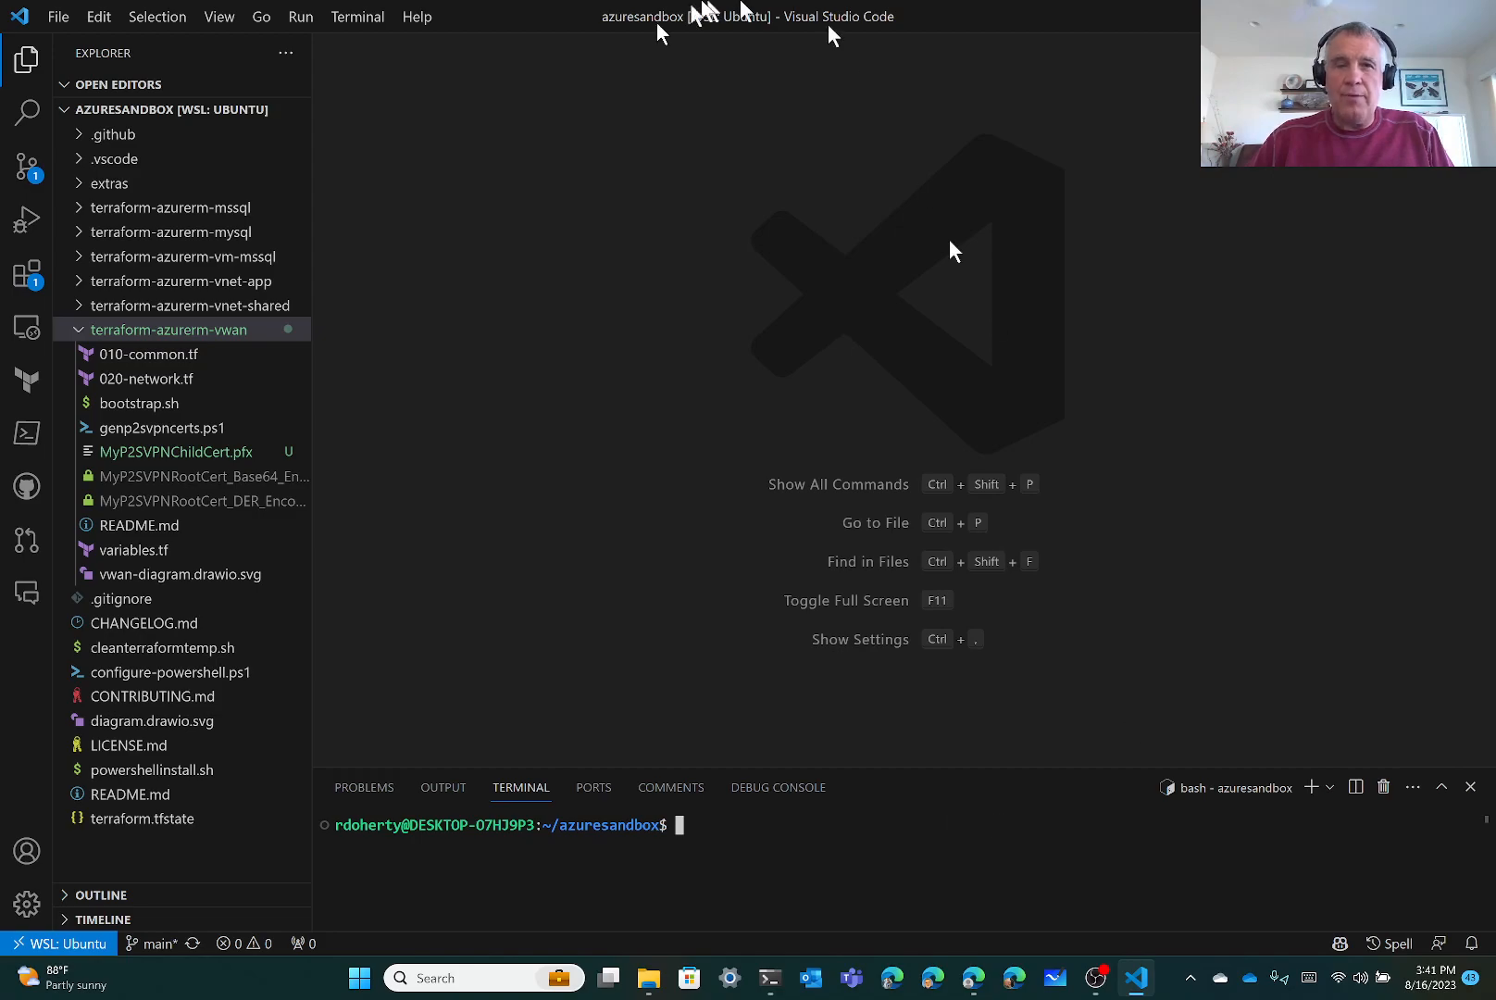
click(218, 18)
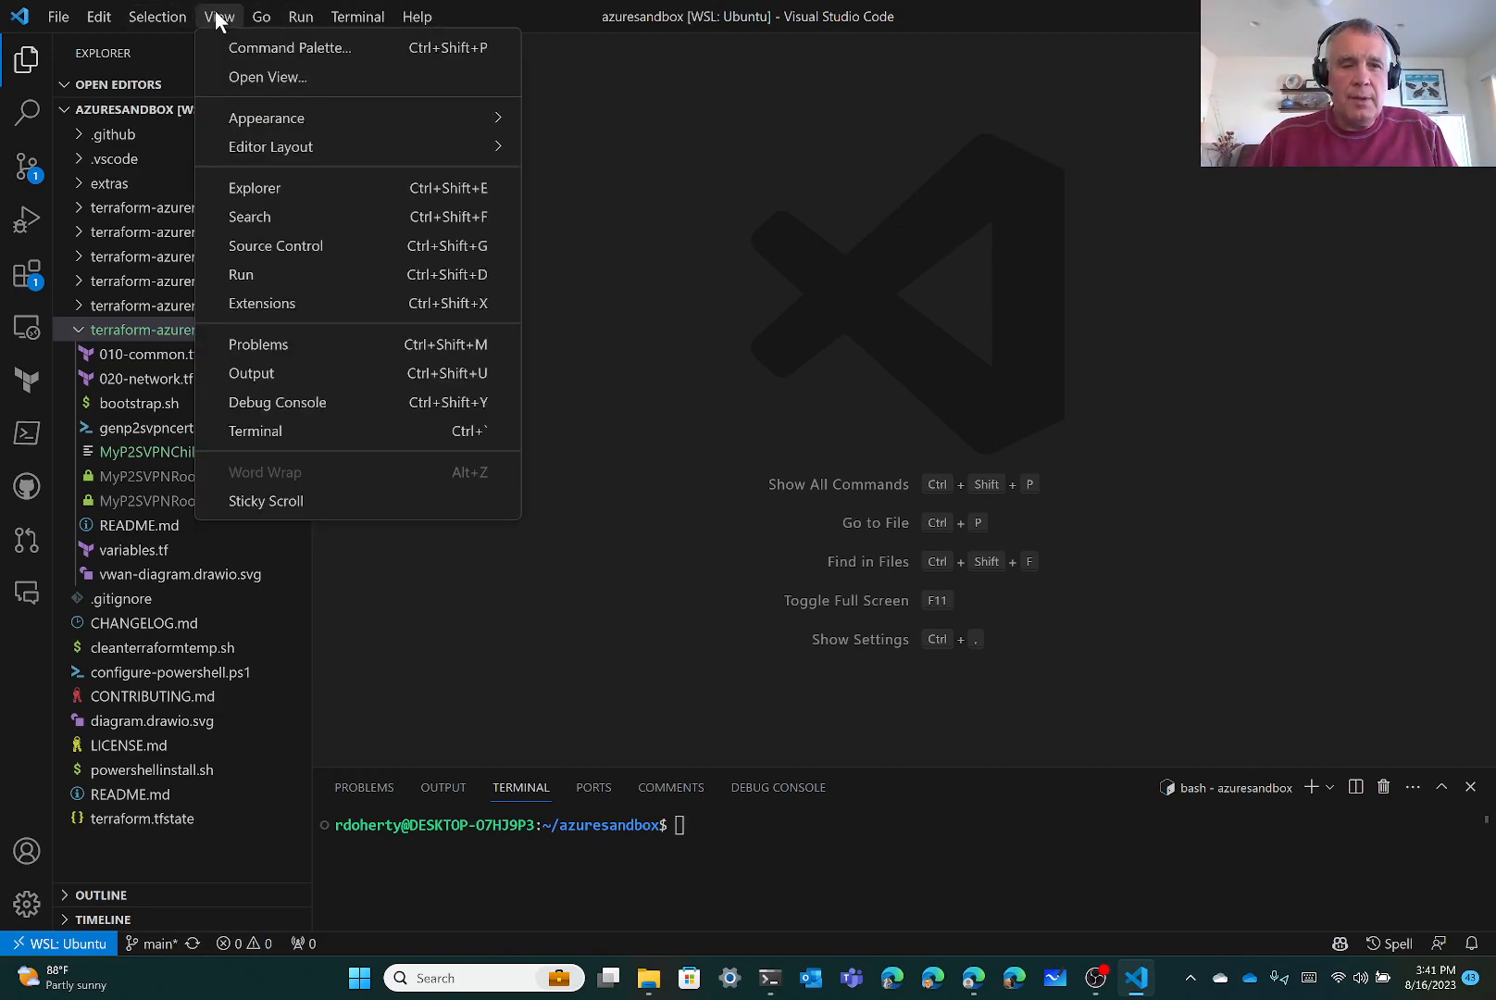
mouse_move(293, 116)
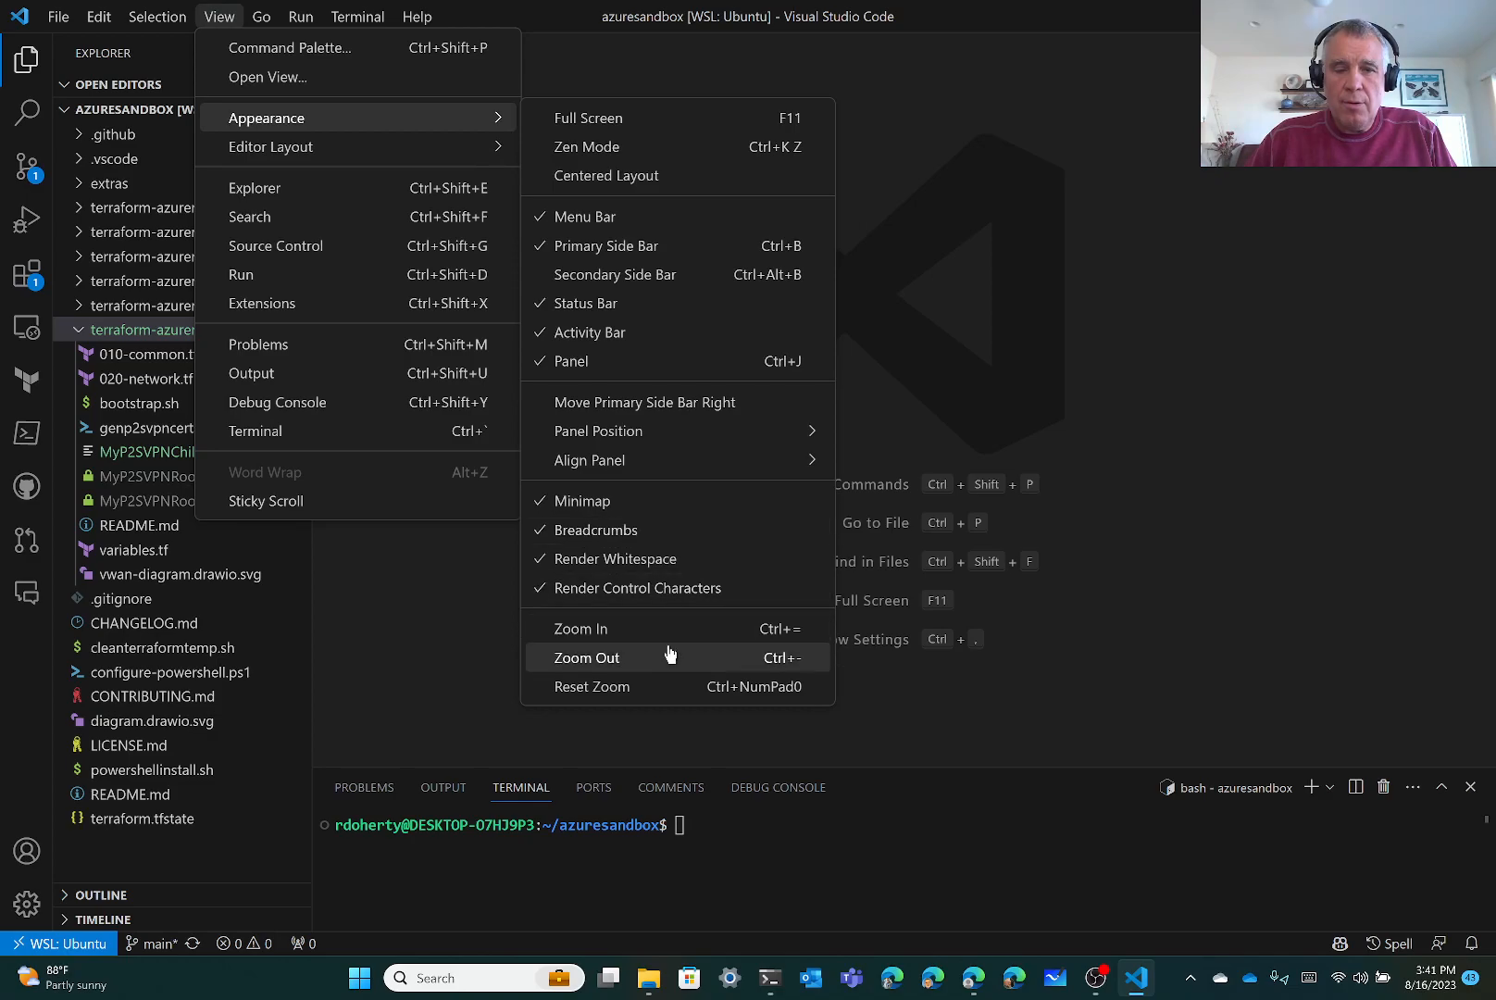
click(663, 683)
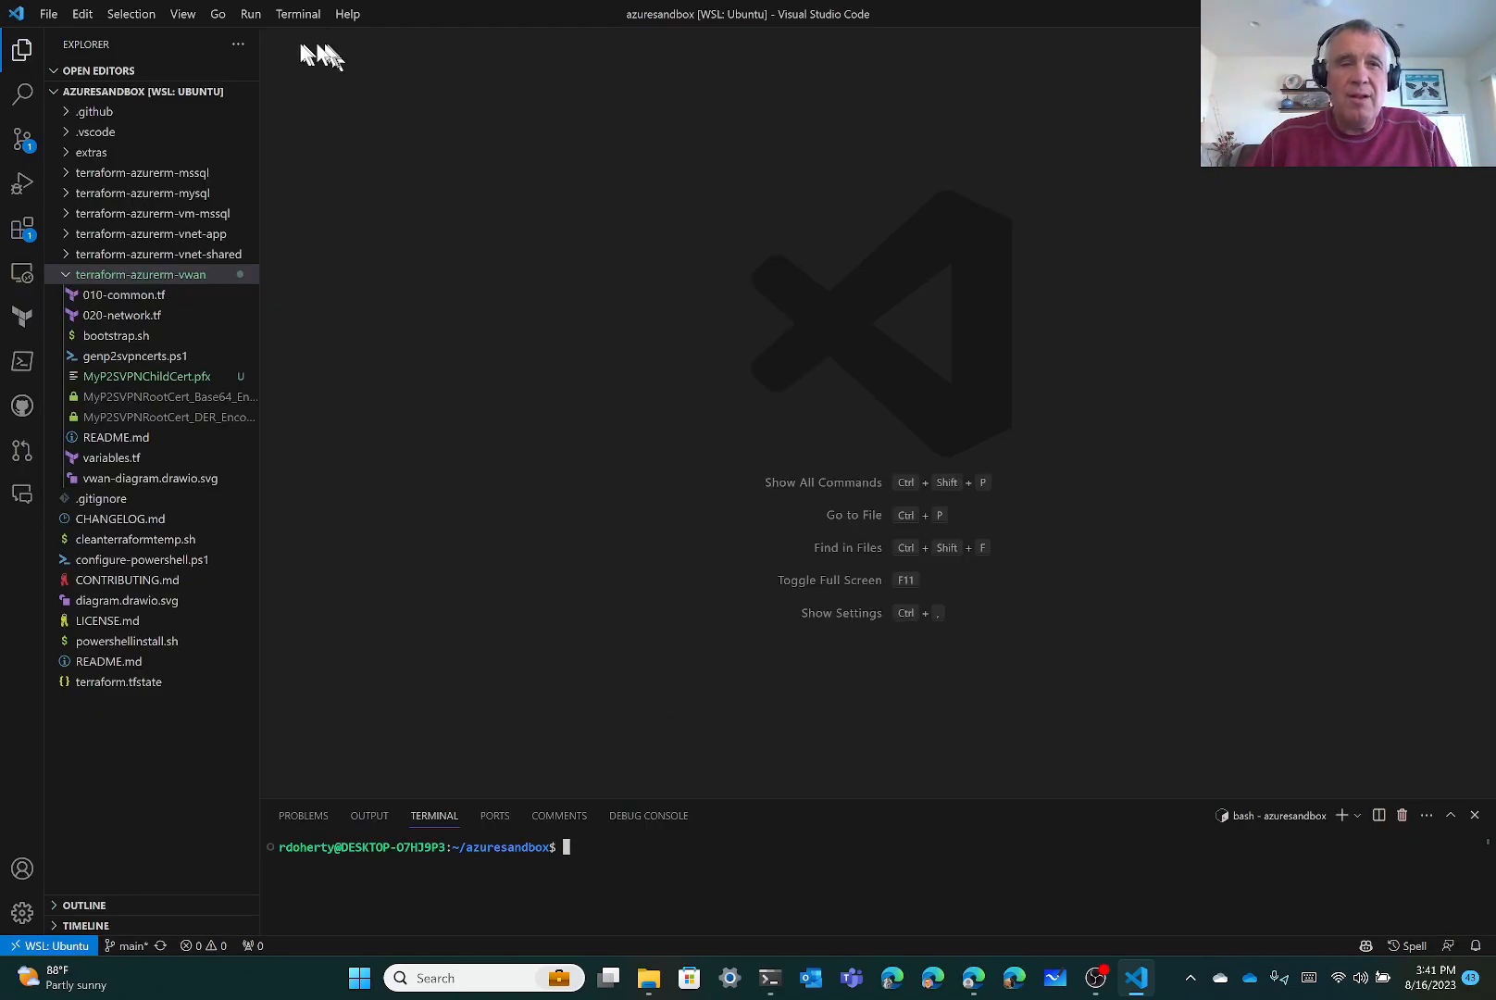
click(183, 16)
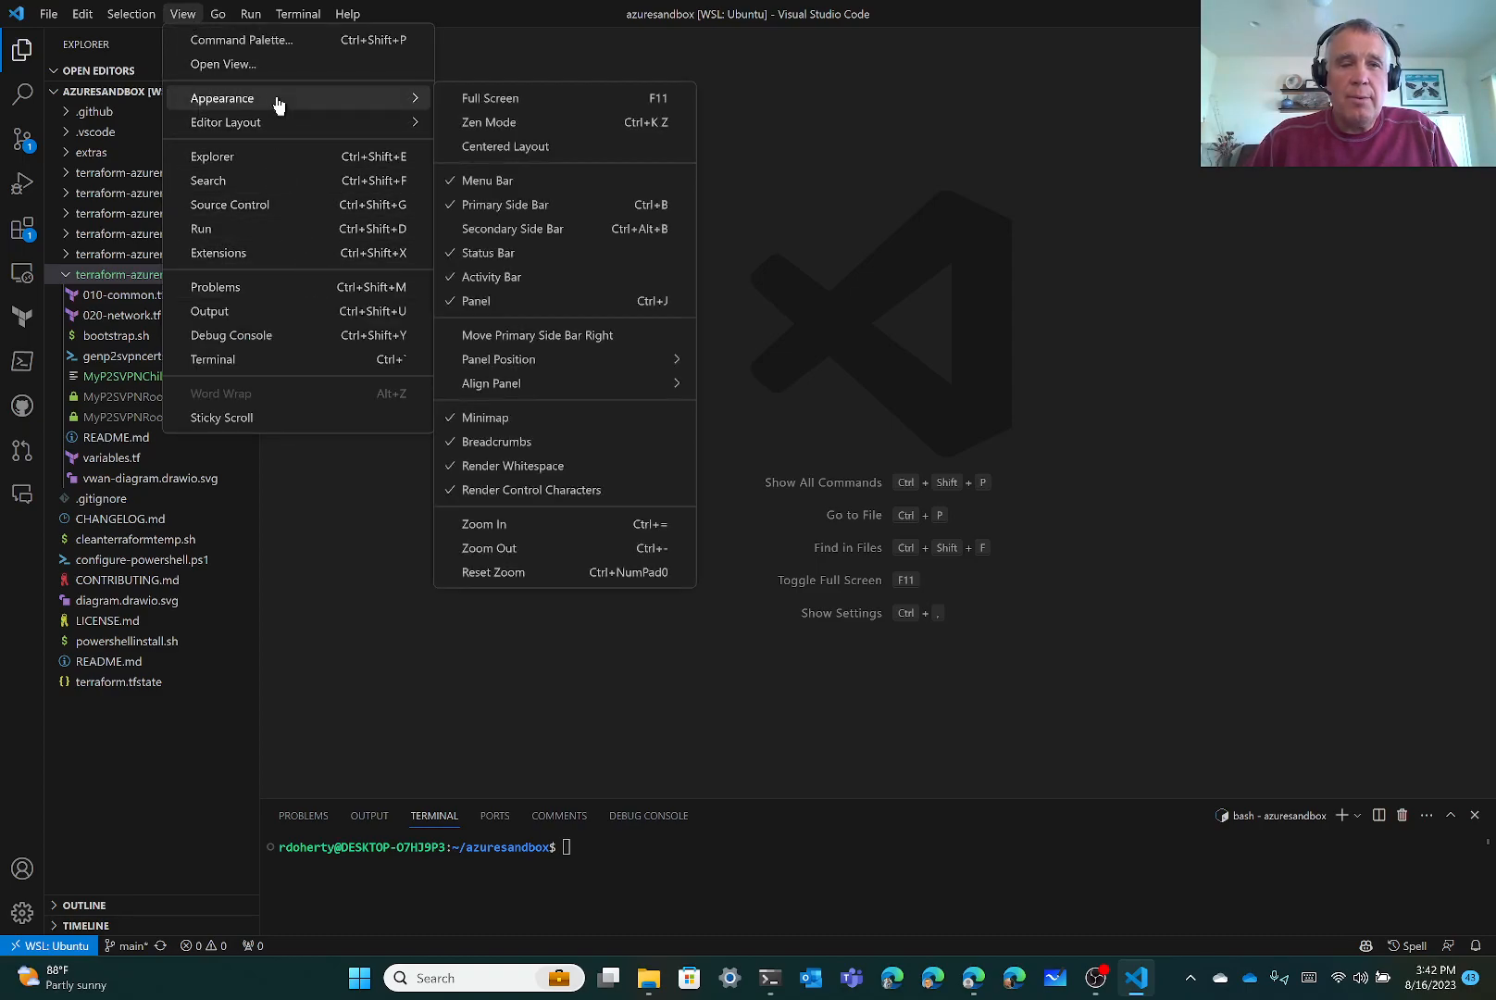
click(586, 525)
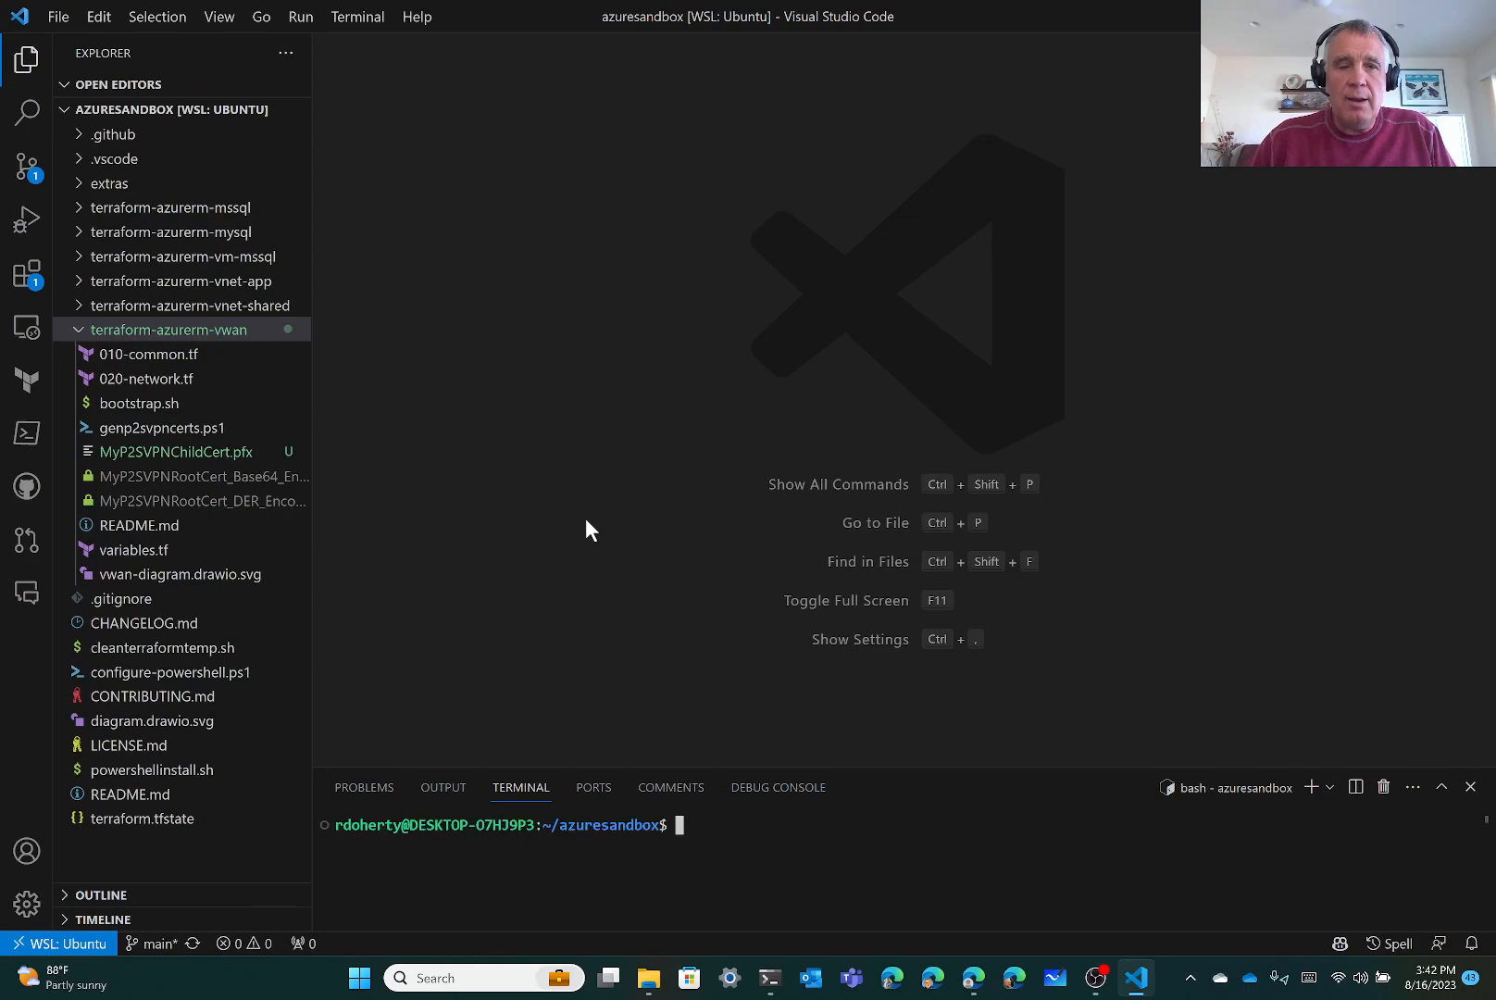
click(1441, 788)
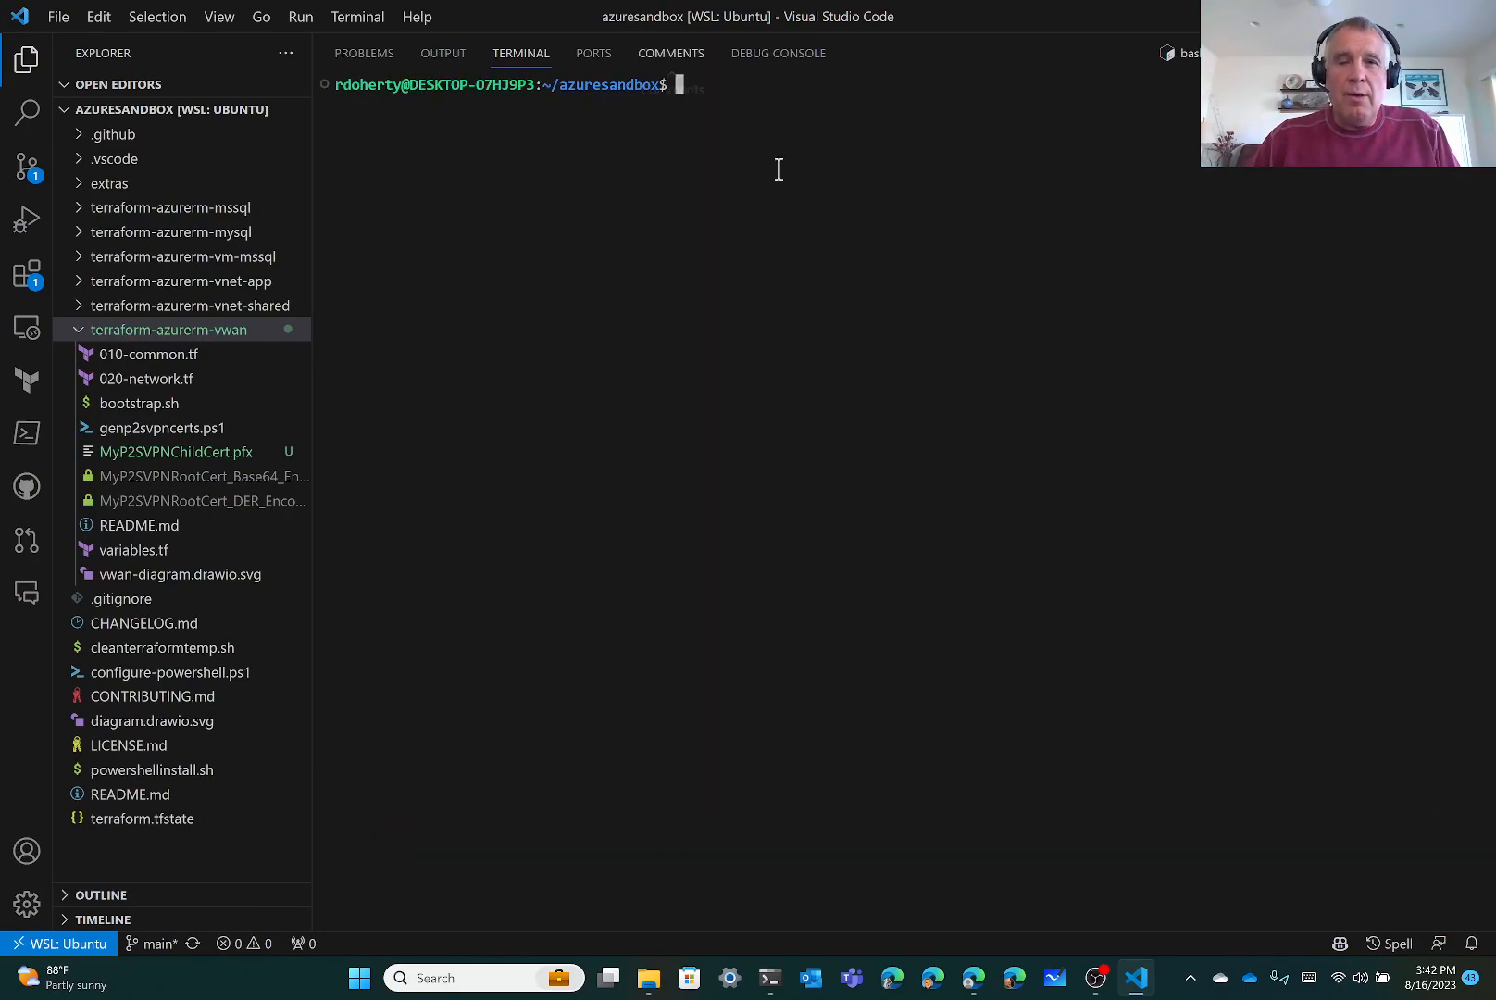
Change into the terraform-azurerm-vwan folder and list its files with ll
text(cd terr)
key(Tab)
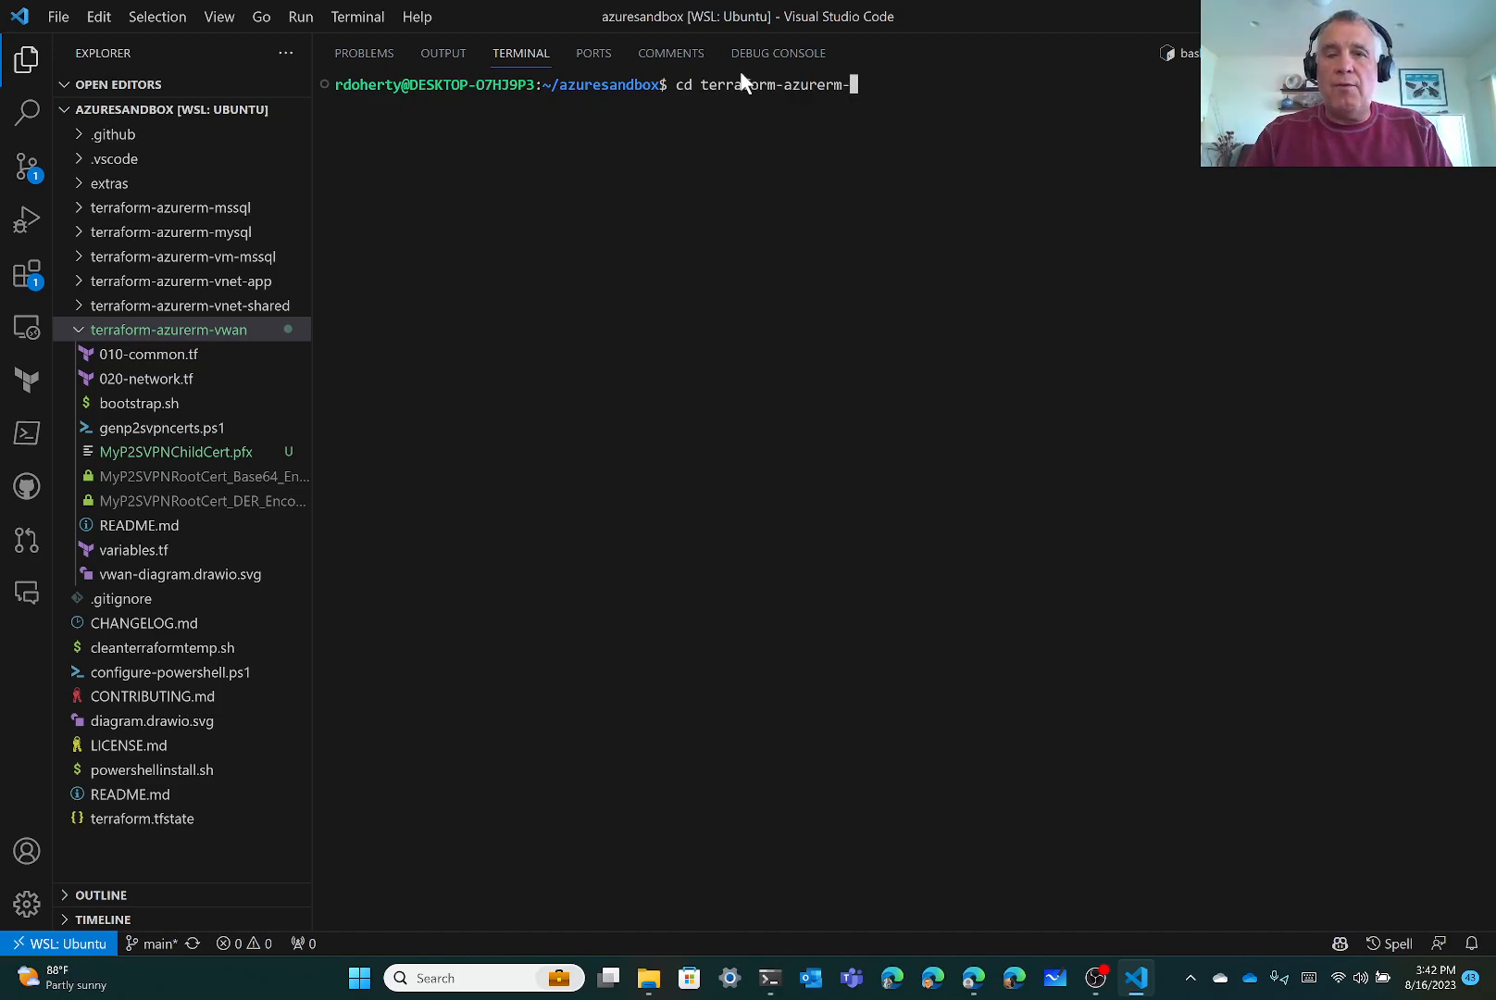
text(vw)
key(Tab)
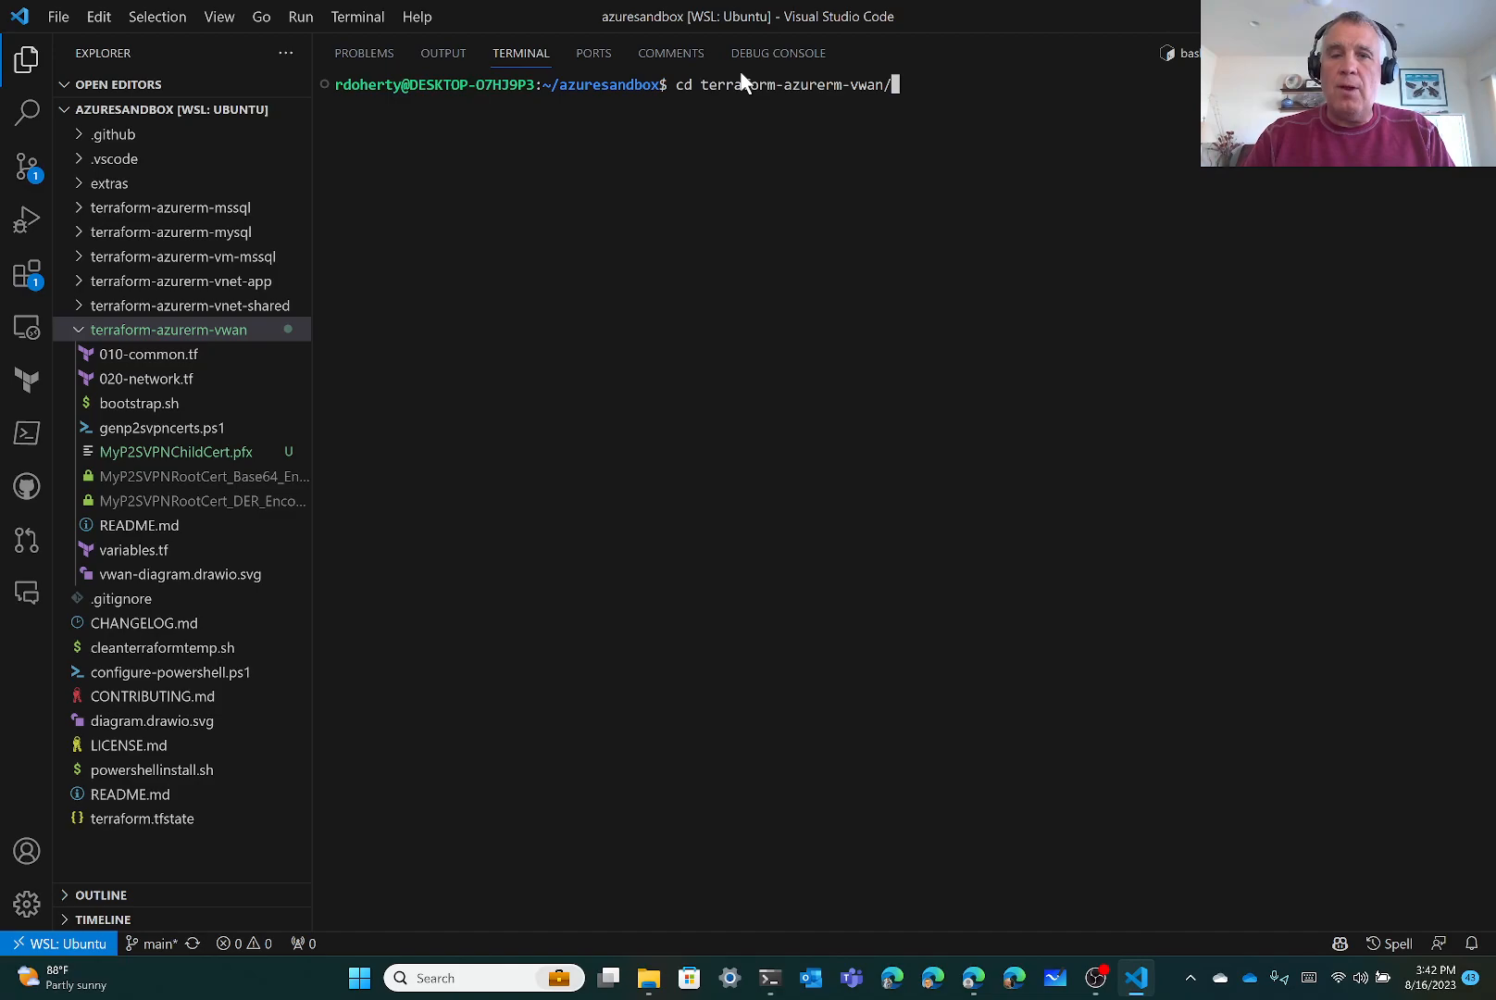
key(Return)
text(ll)
key(Return)
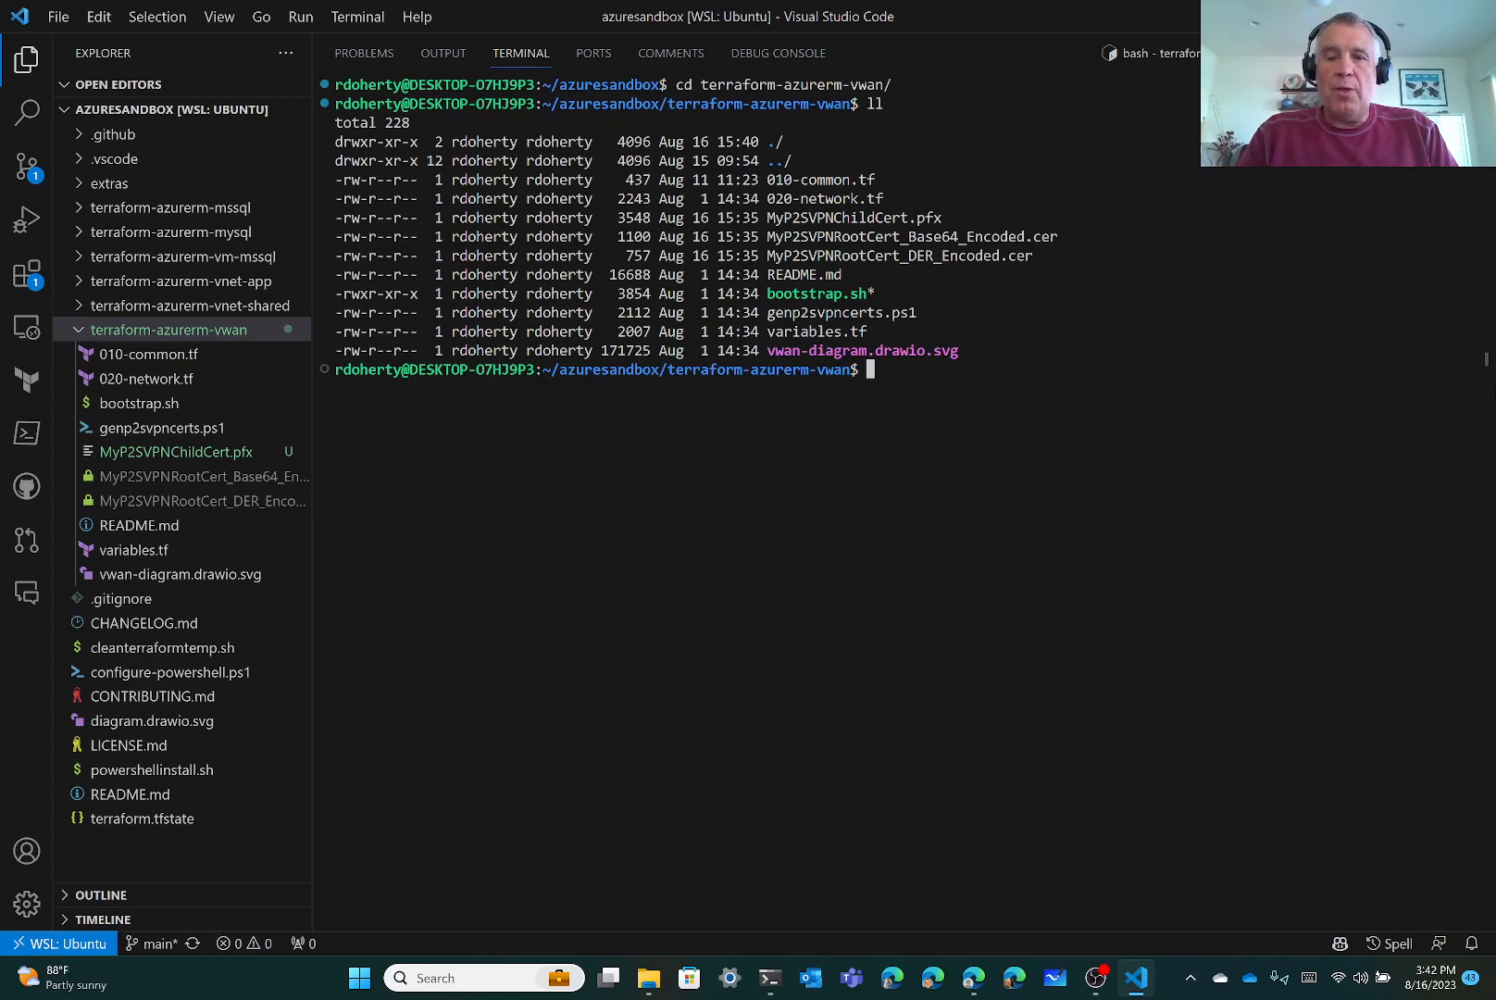
Export TF_VAR_arm_client_secret set to the pasted service principal client secret
text(export)
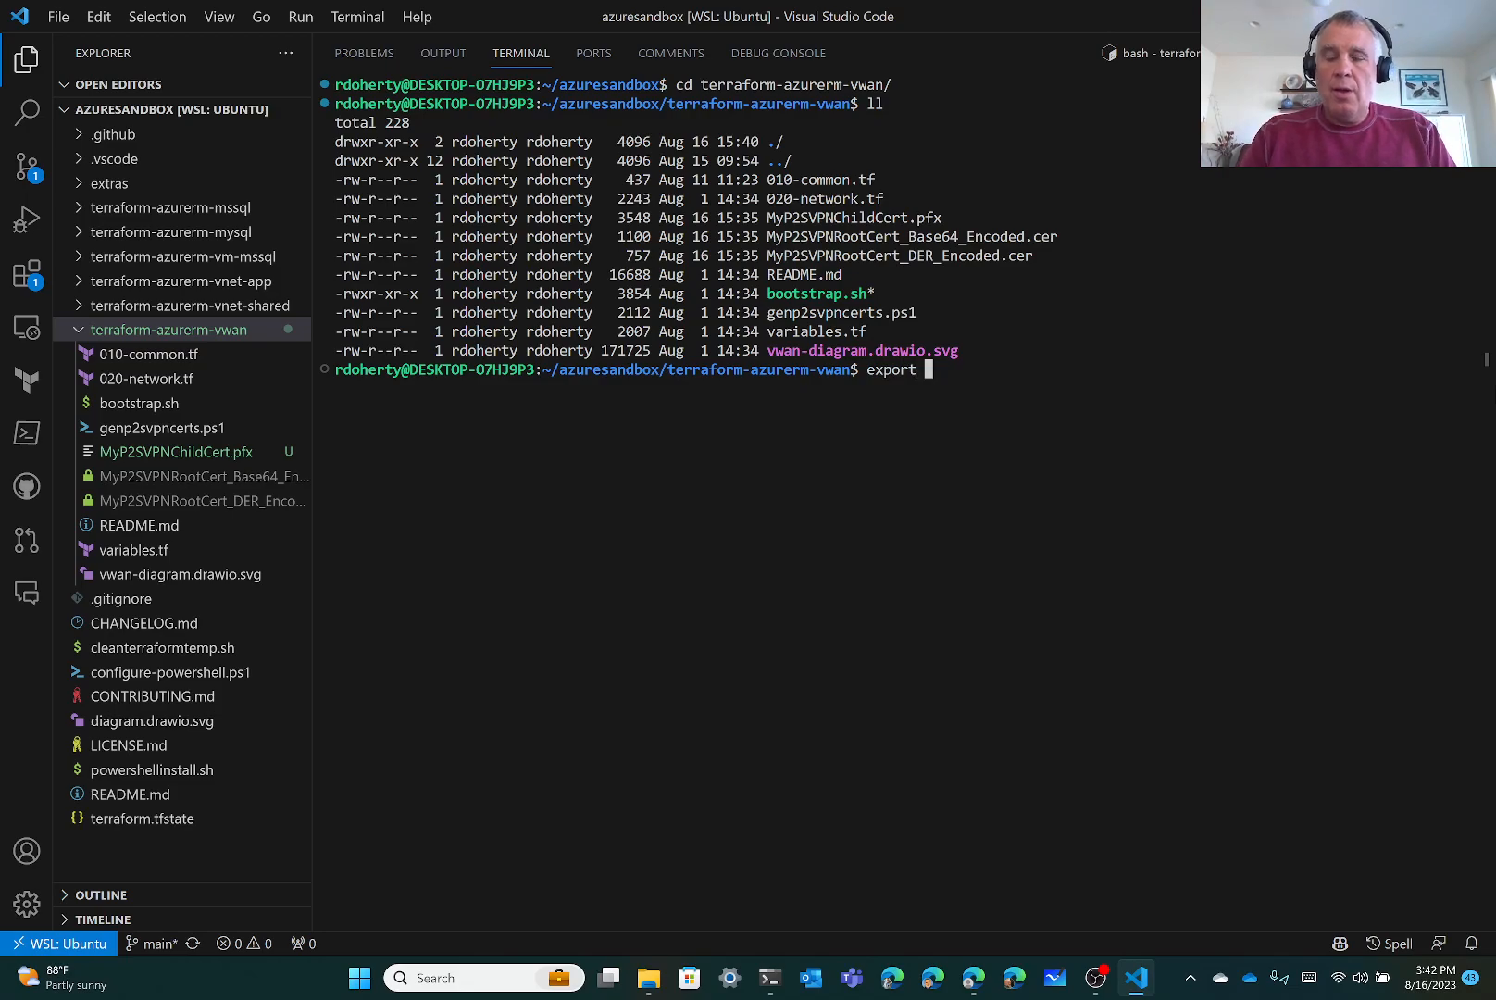
text( TF_V)
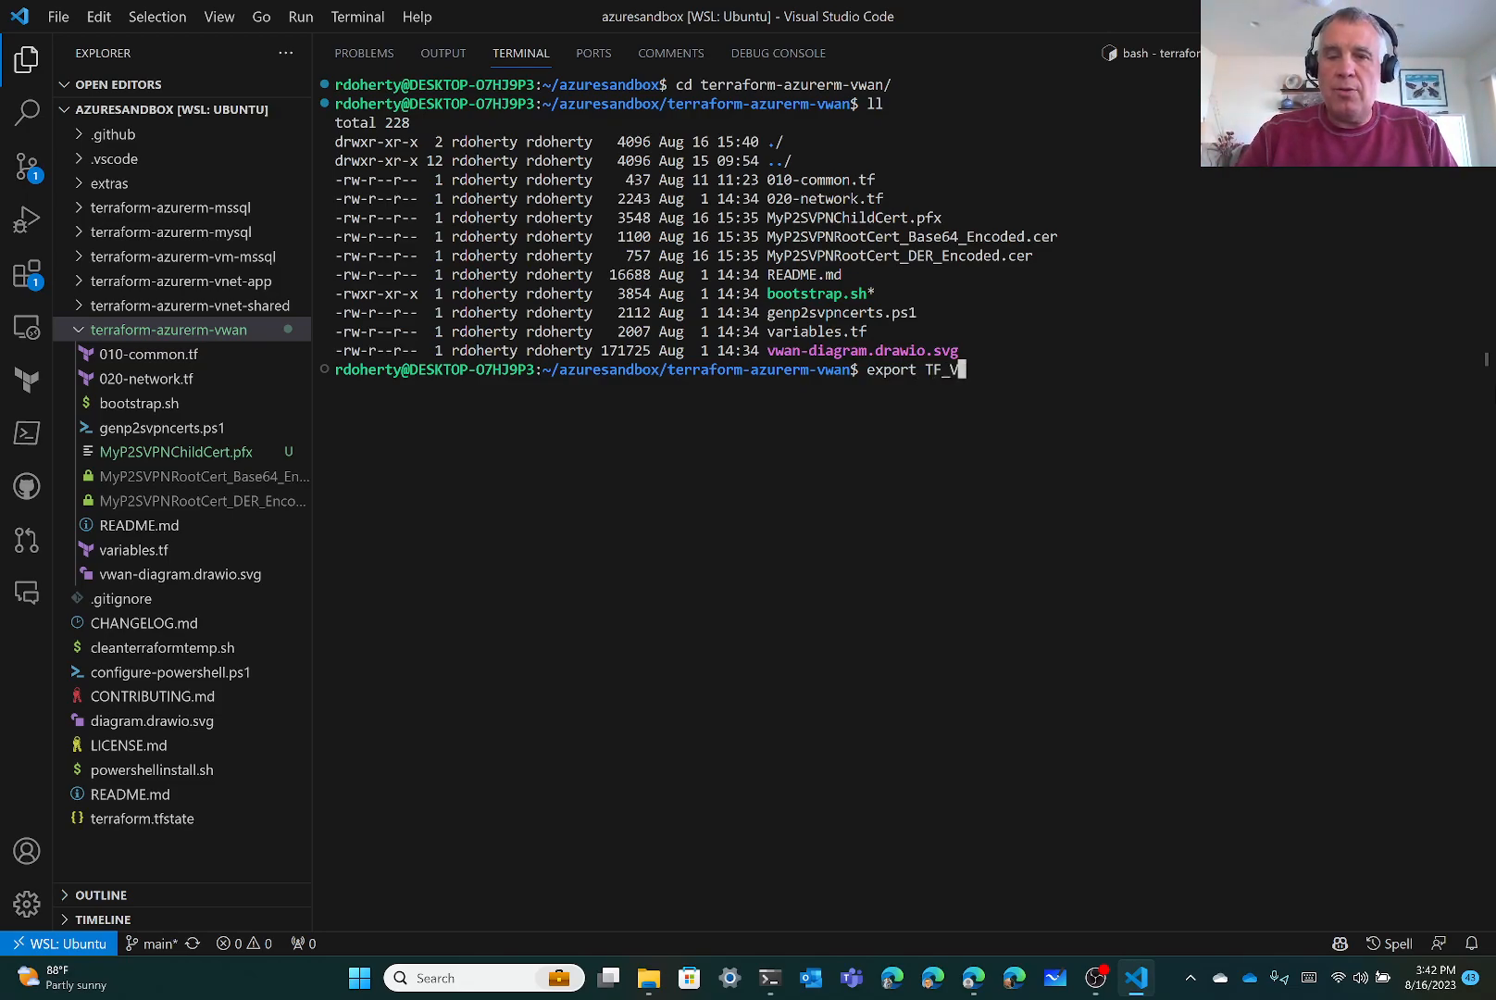
text(AR_)
text(arm)
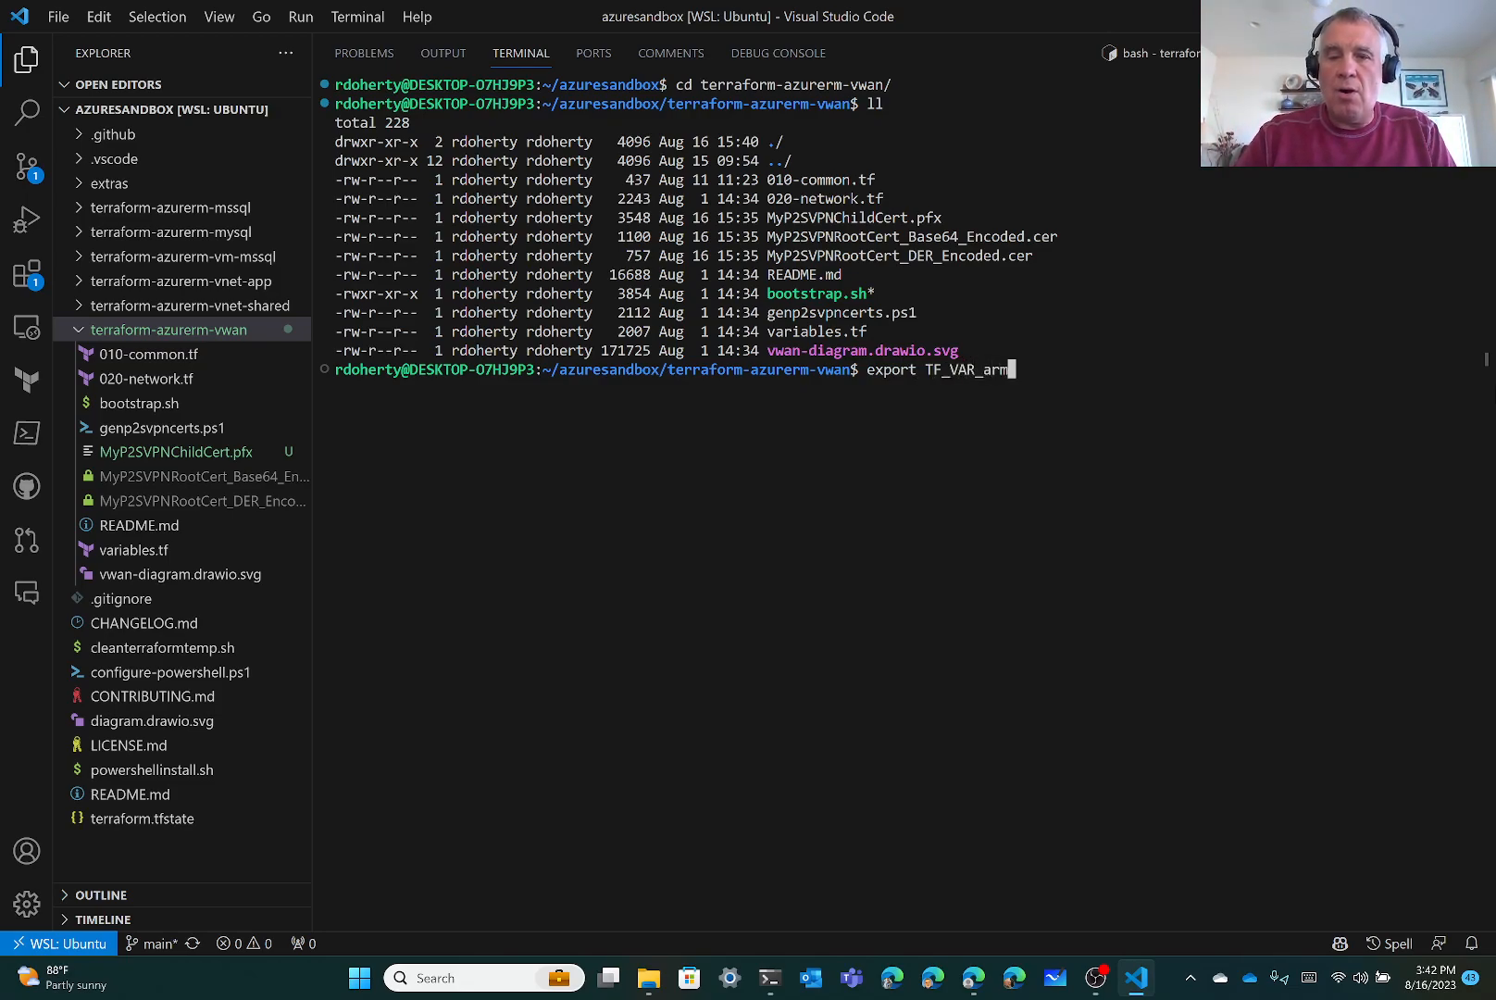
text(_client_secret)
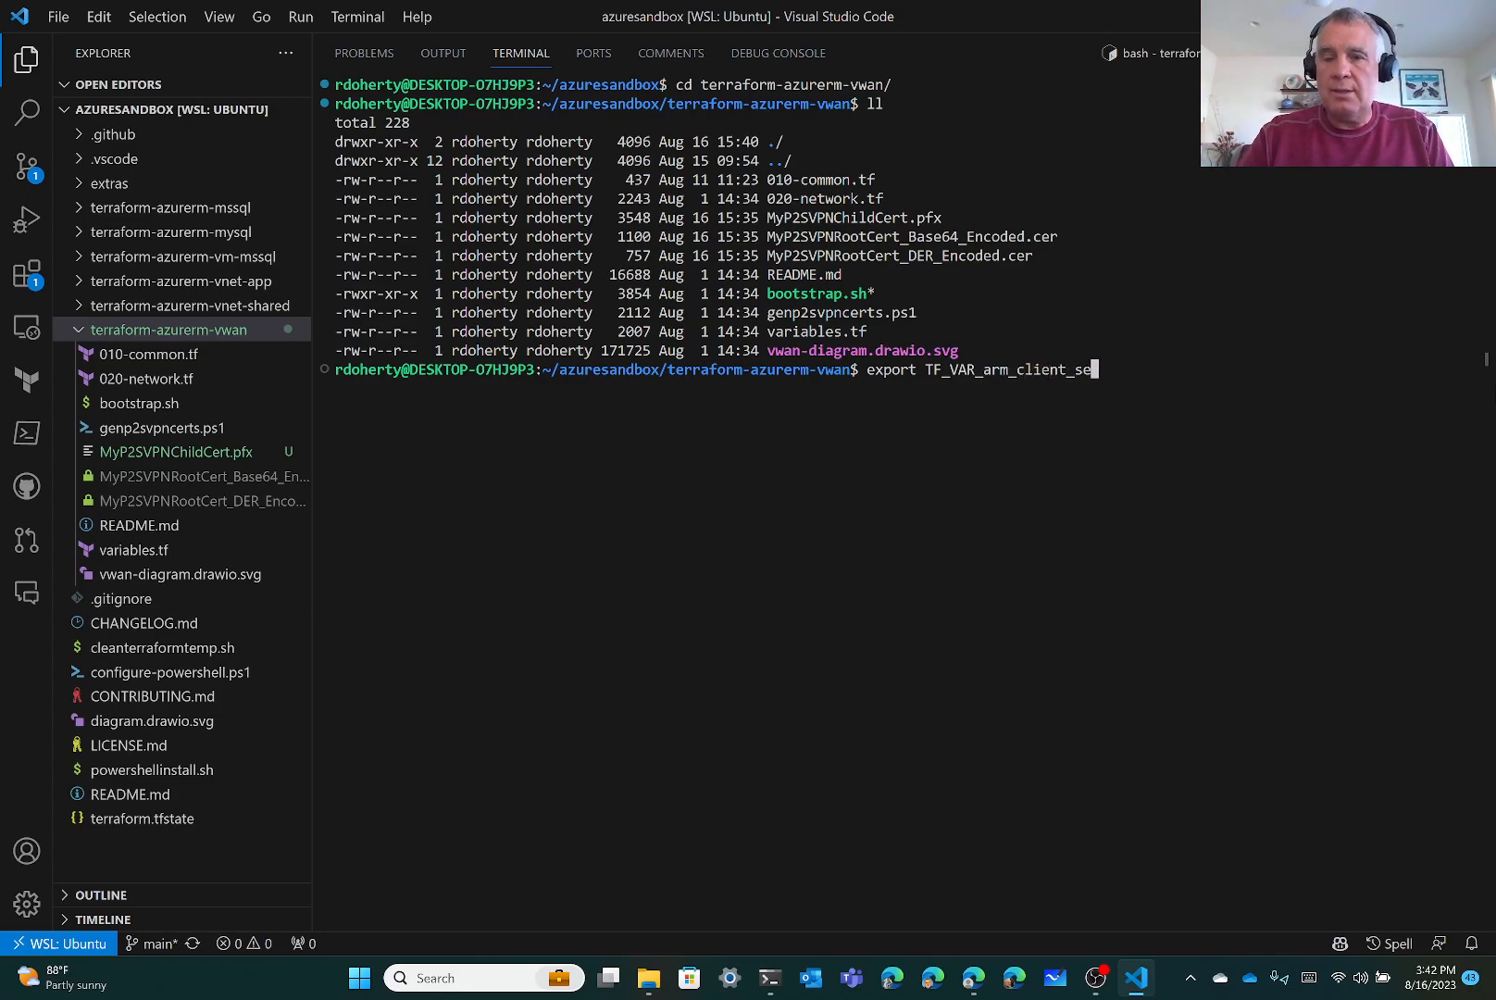
text(=)
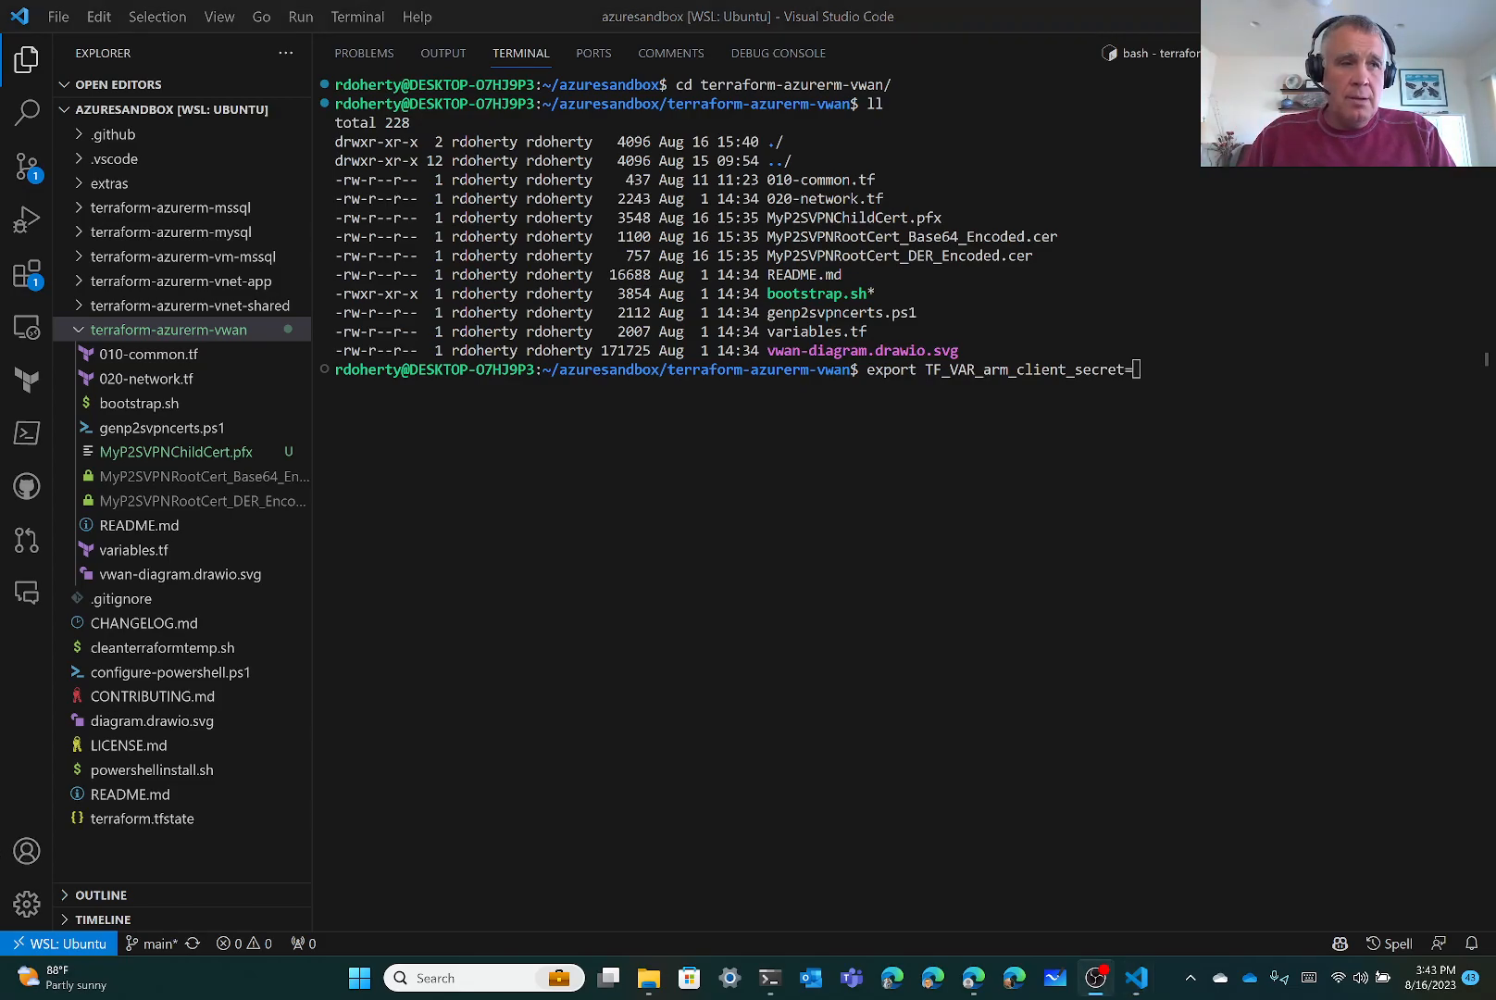
click(1186, 370)
key(ctrl+v)
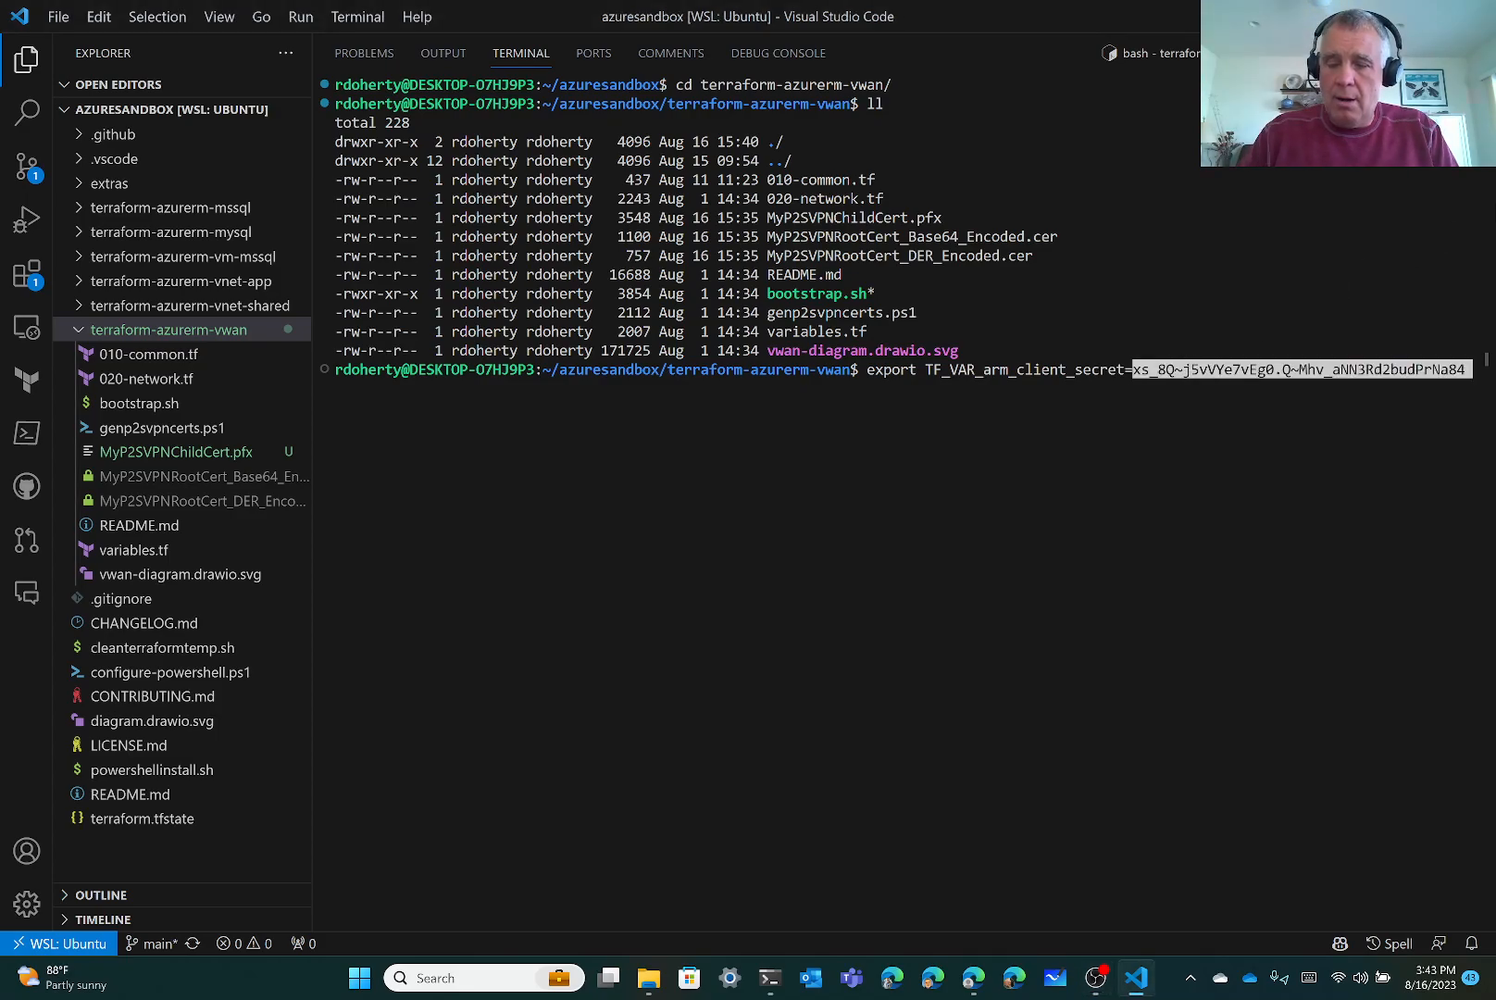
key(Return)
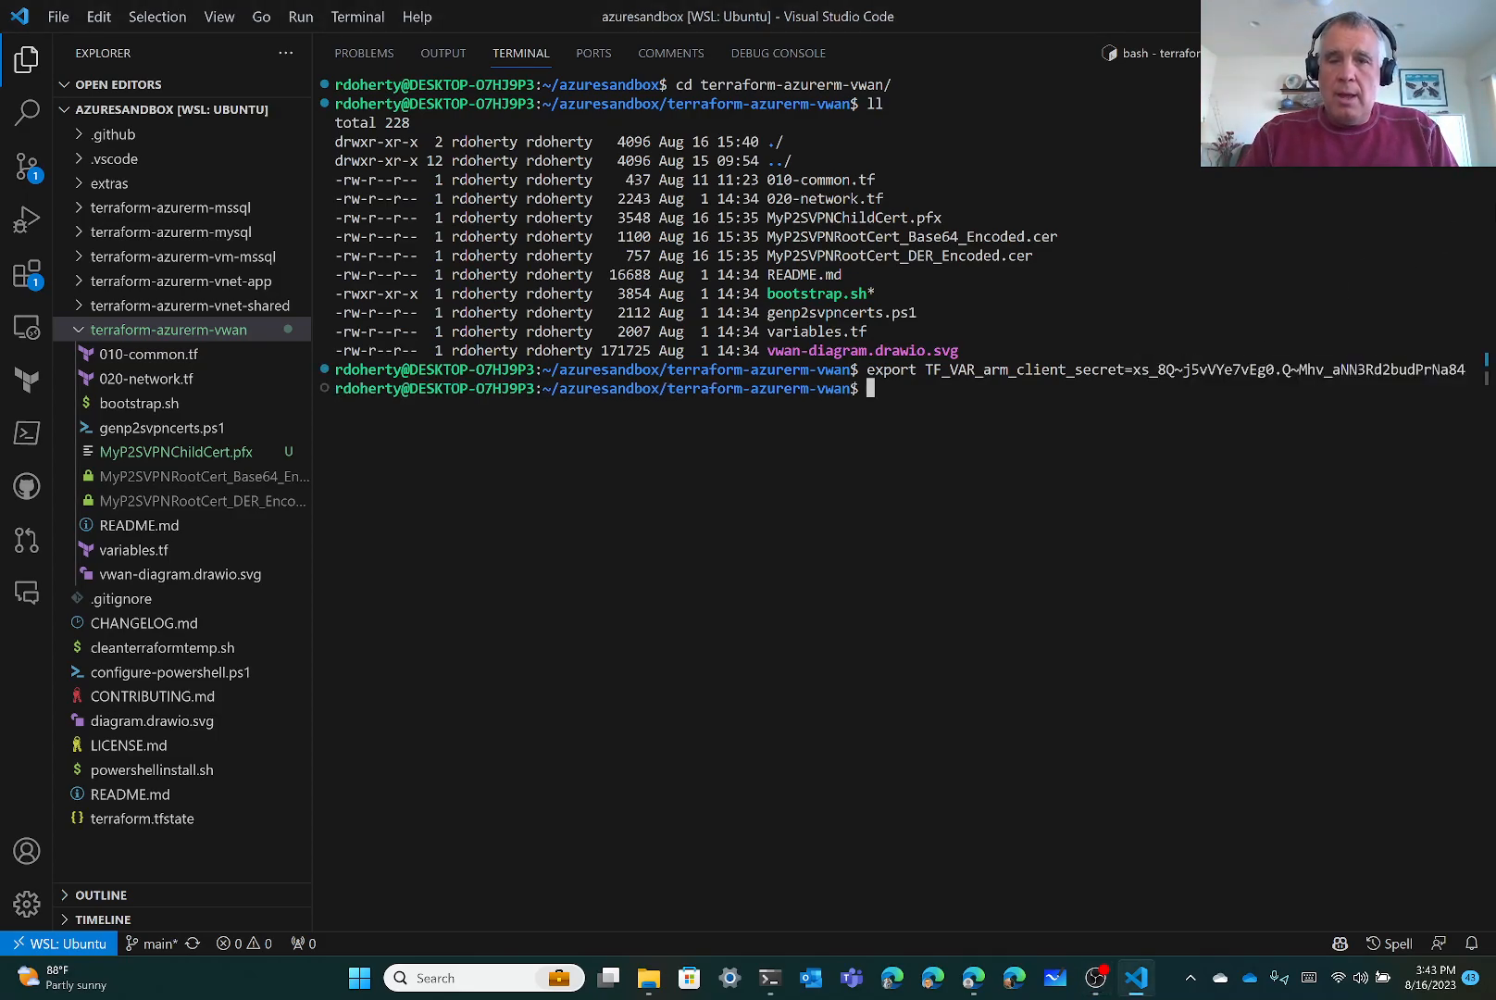
Run ./bootstrap.sh, accepting the default hub prefix 10.3.0.0/16 and client pool 10.4.0.0/16
text(./bo)
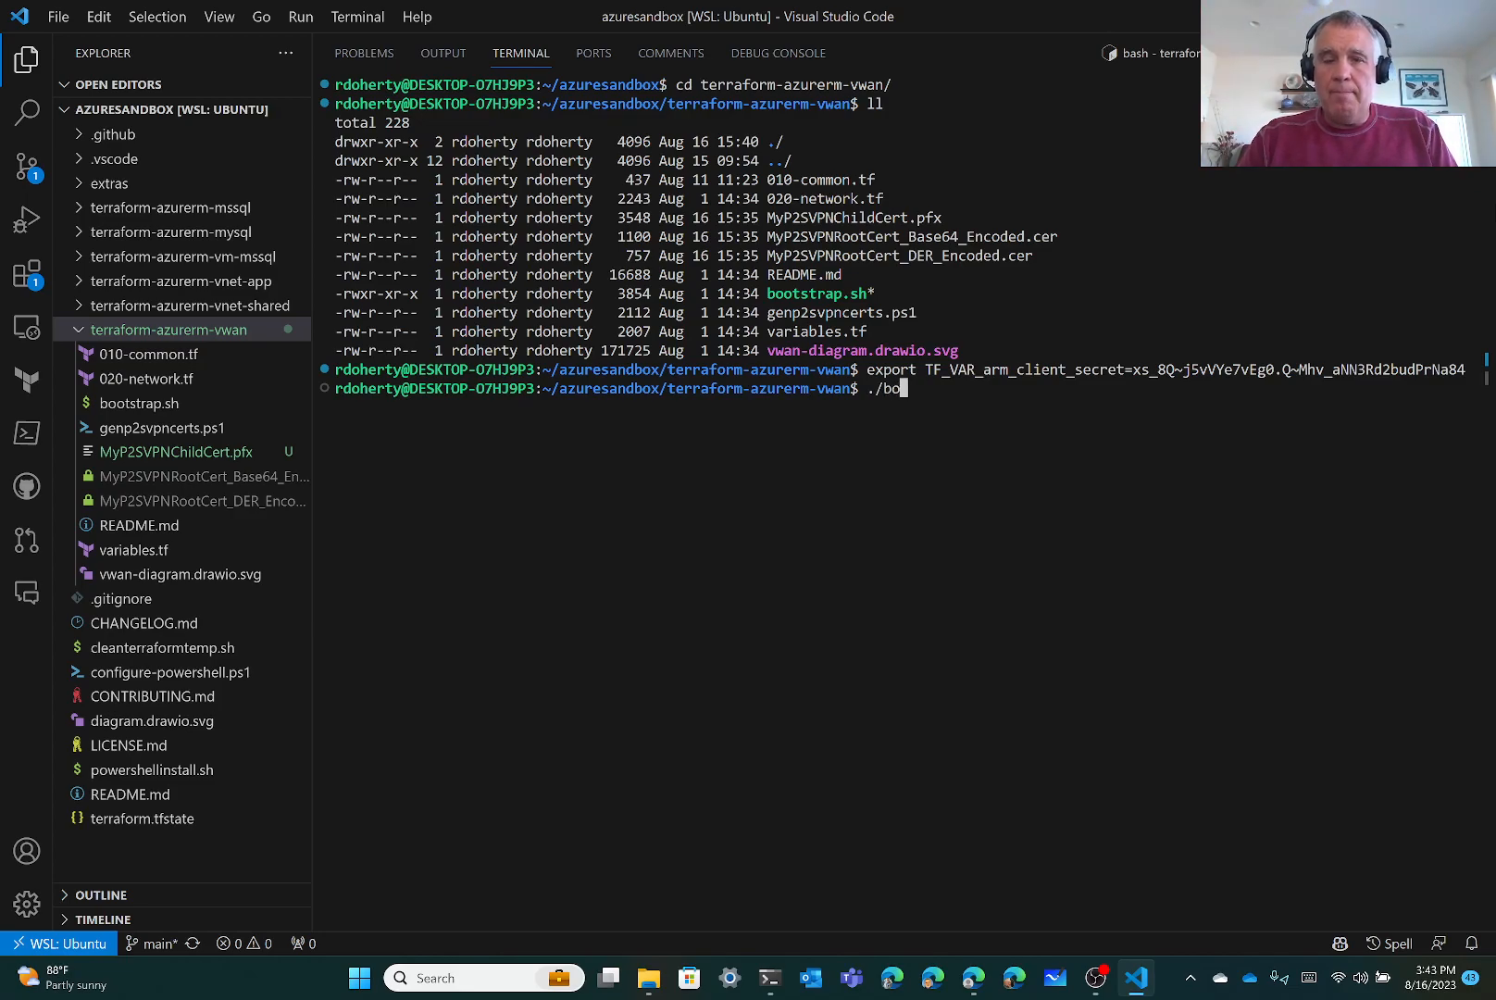
key(Tab)
key(Return)
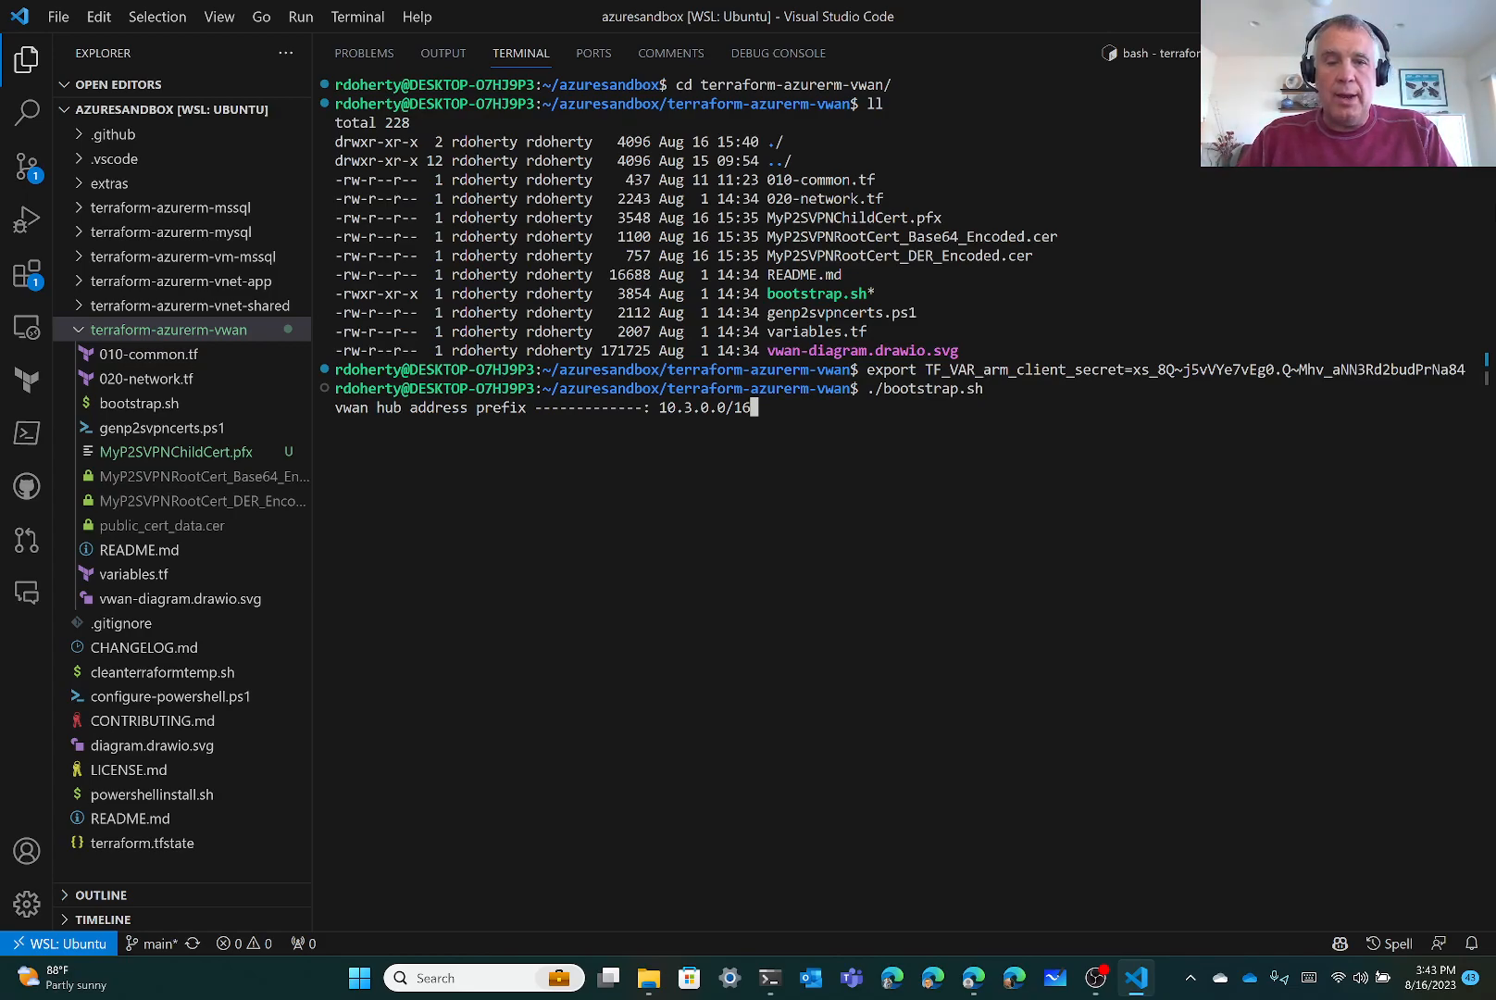
key(Return)
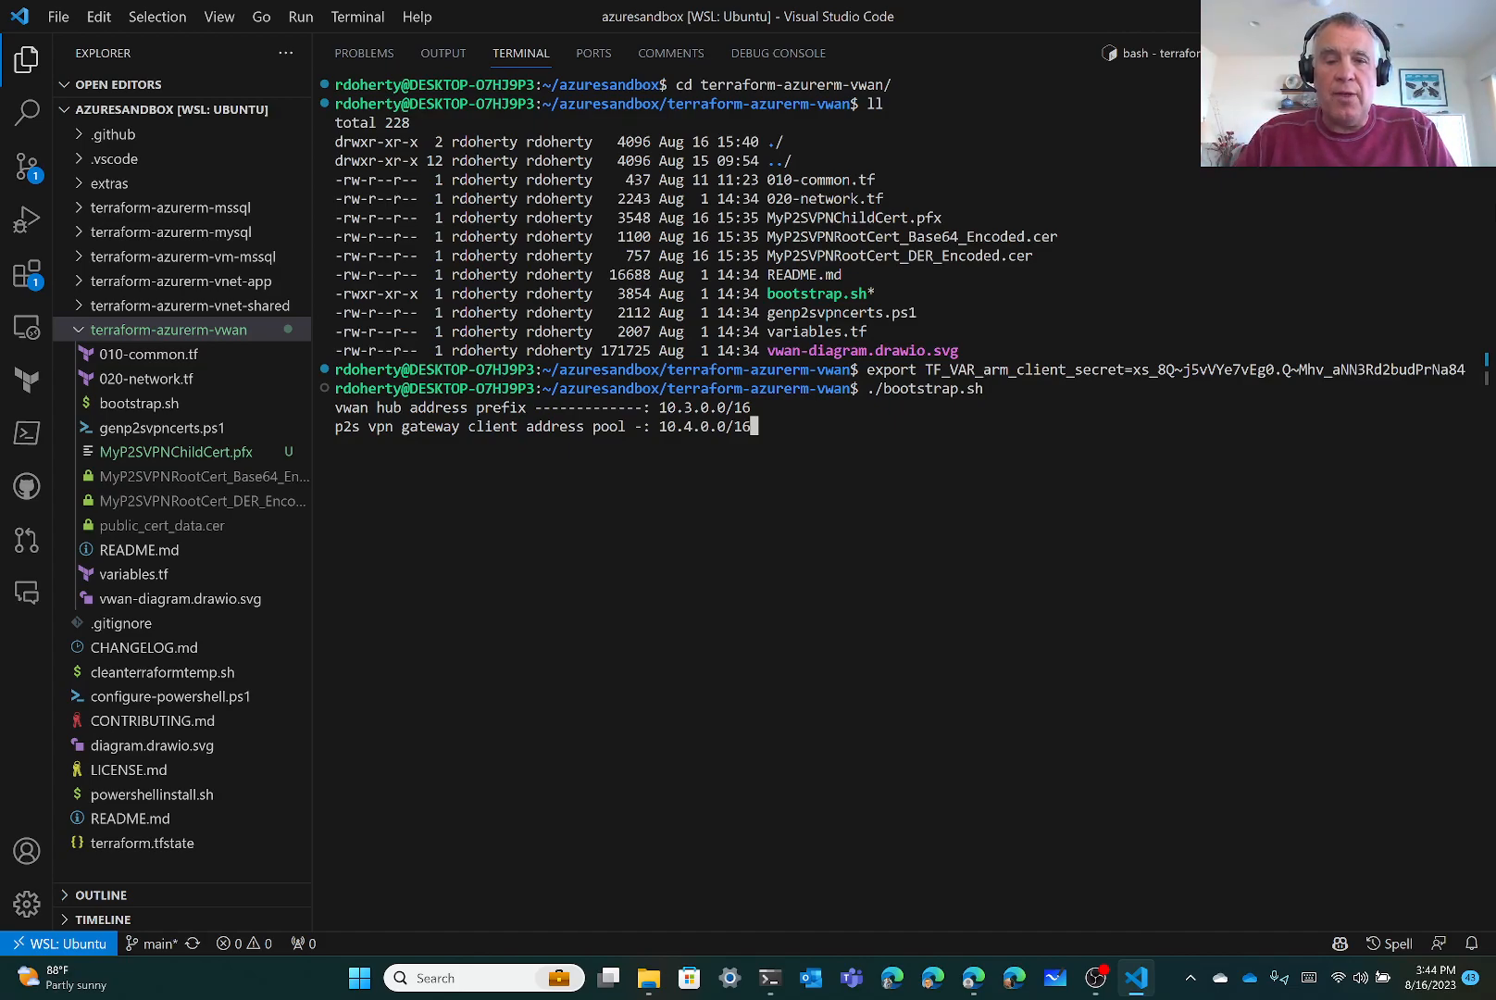
key(Return)
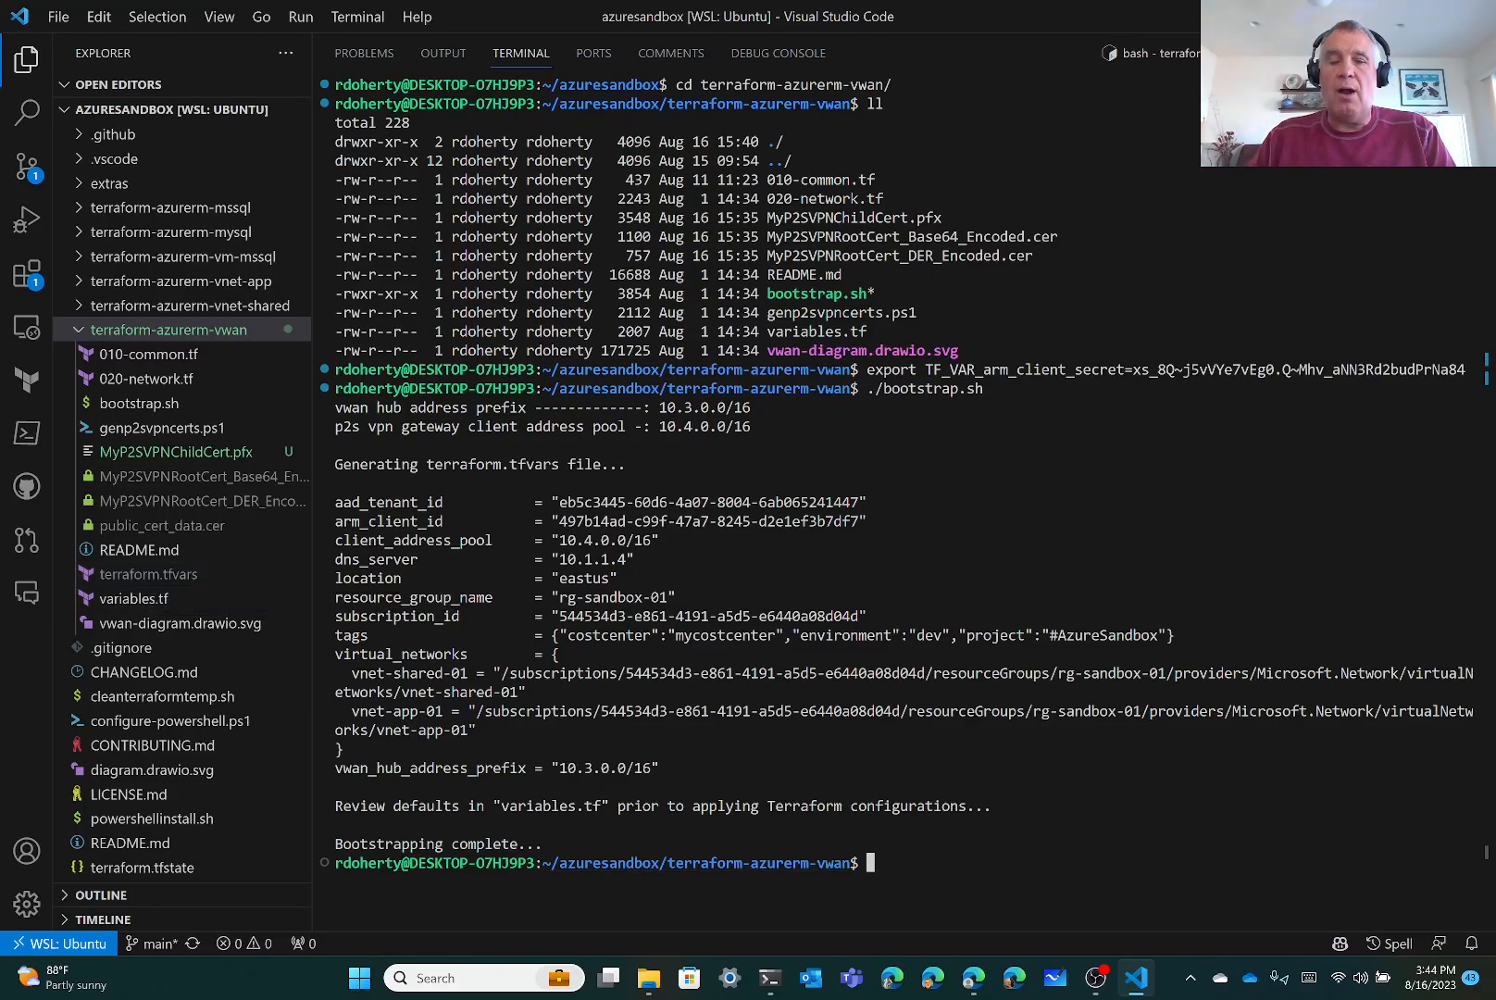
text(terraform)
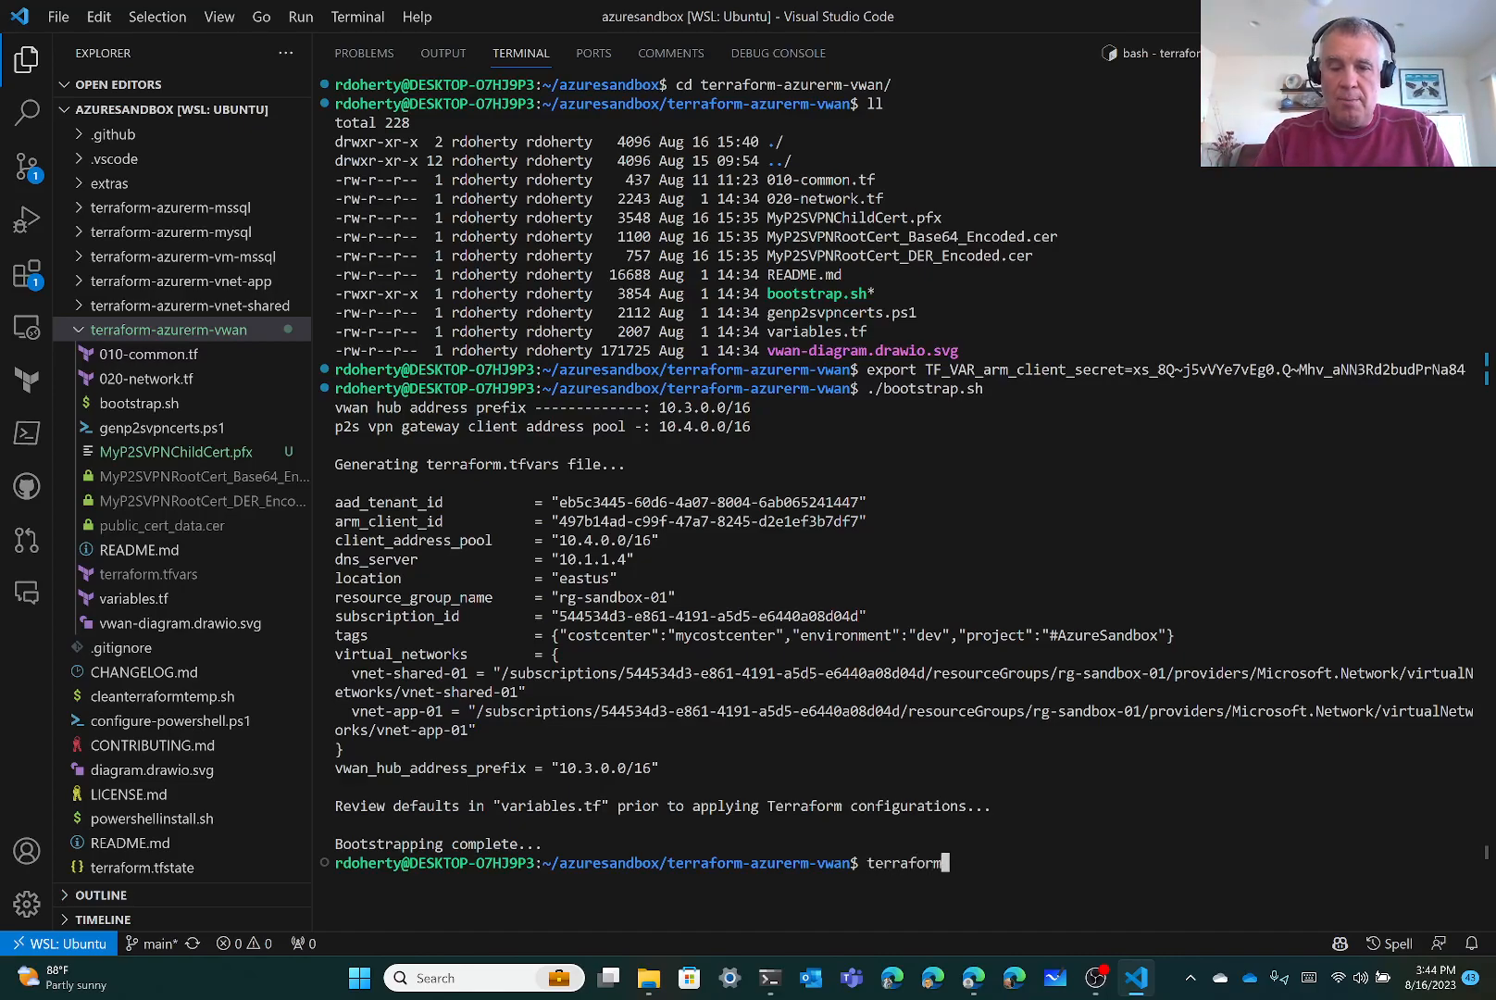
text( init)
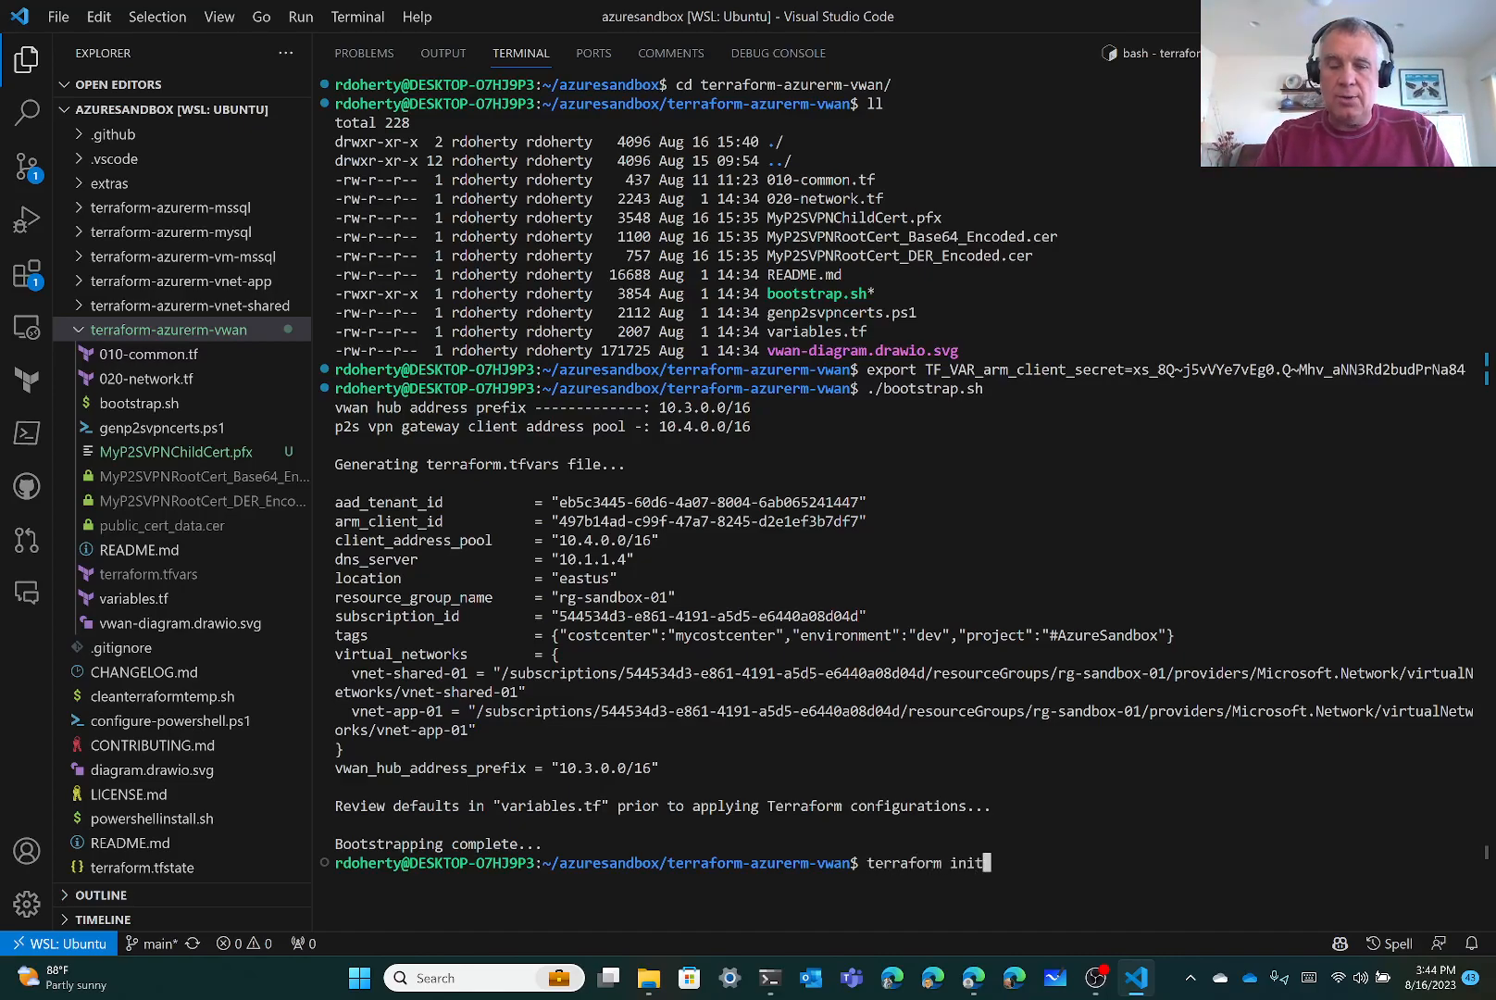
Run terraform init, then terraform validate to confirm the vwan configuration is valid
key(Return)
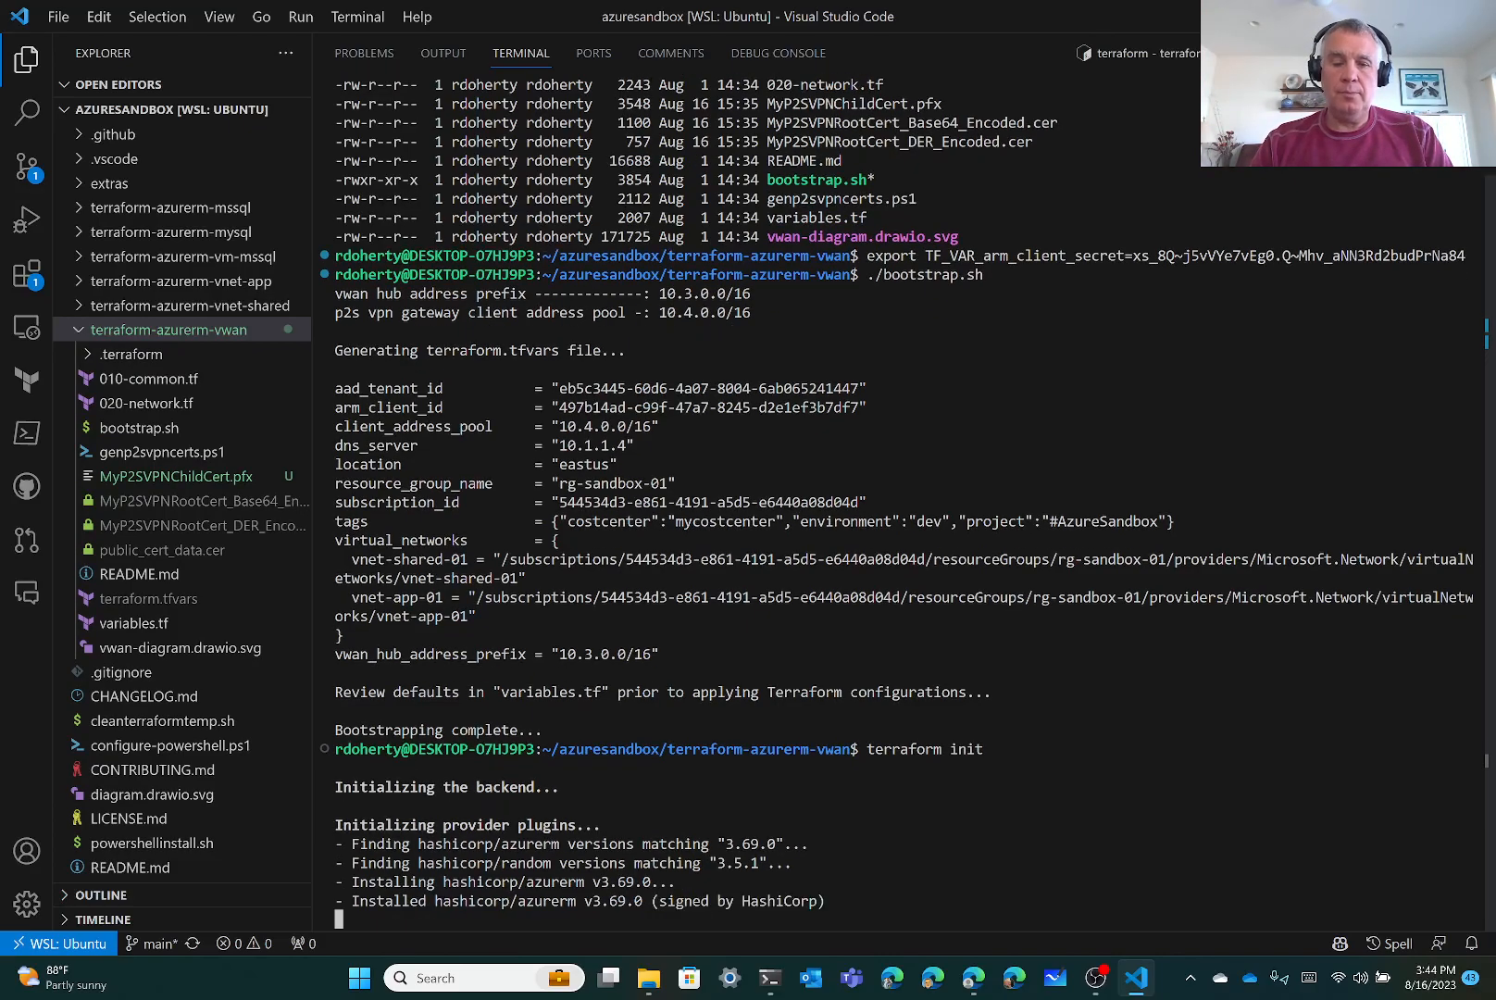
text(terra)
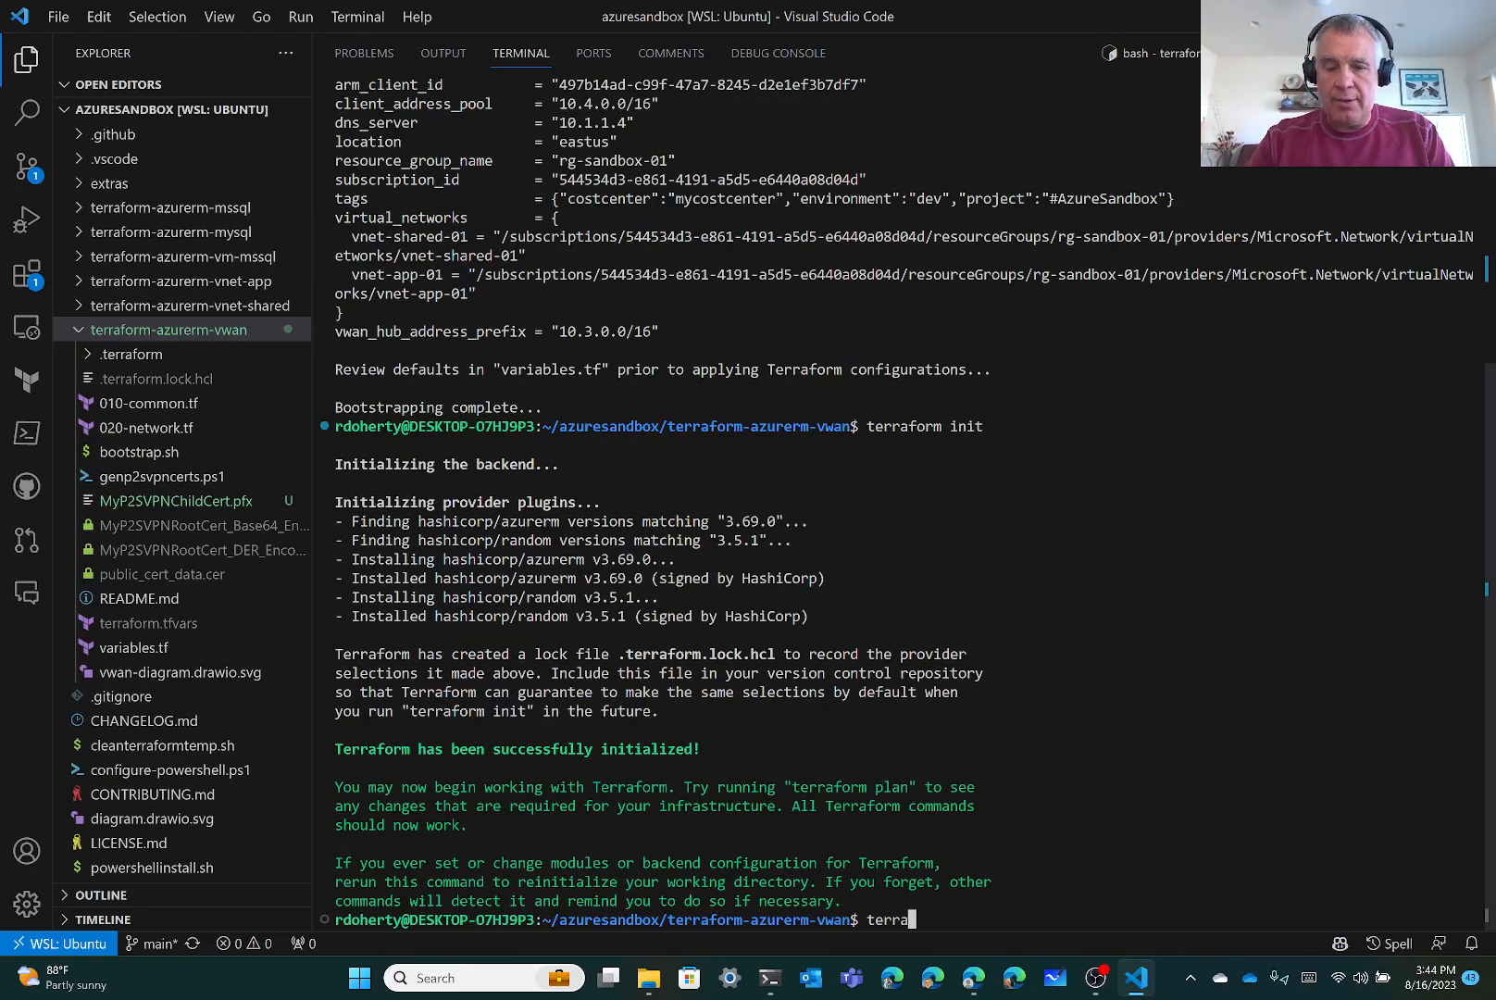
text(form validate)
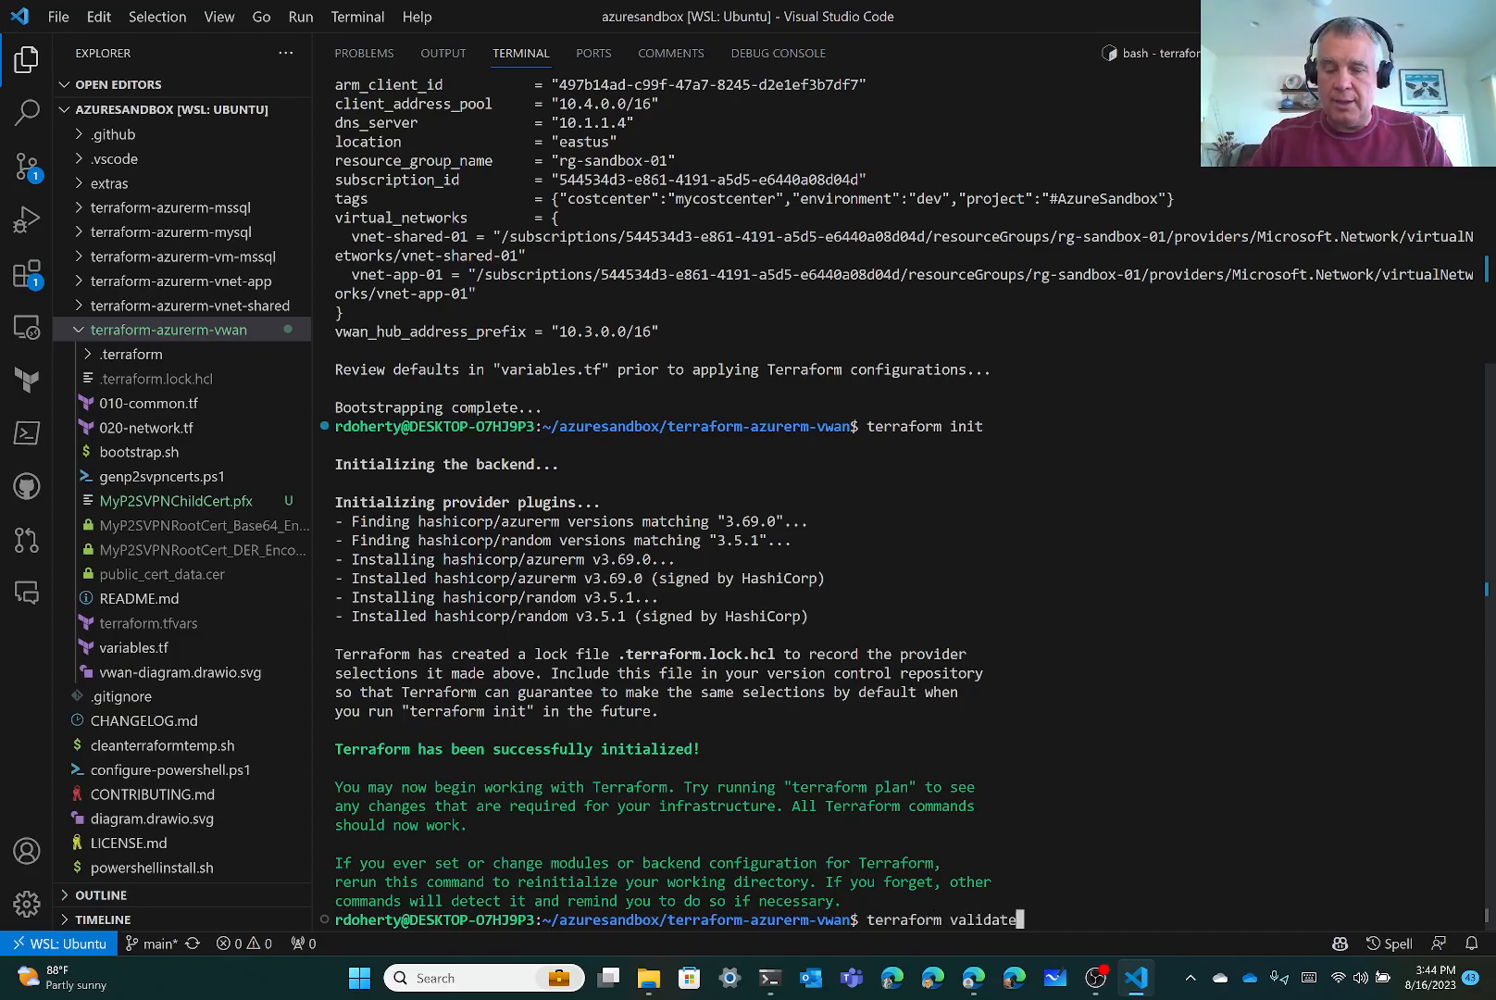
key(Return)
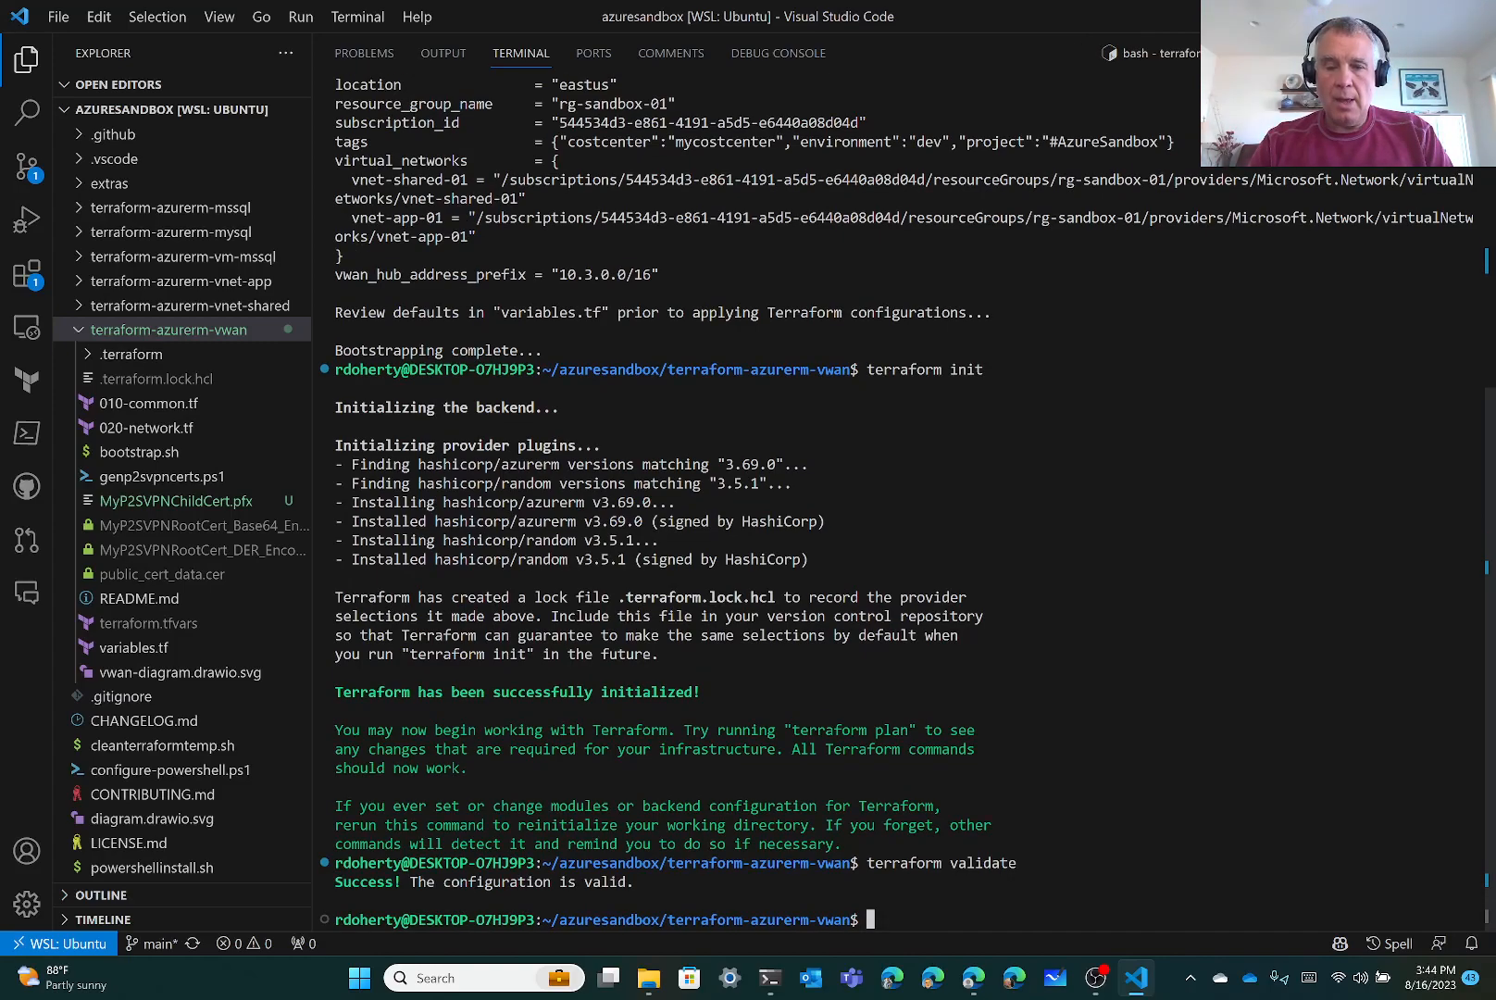
text(terrafor)
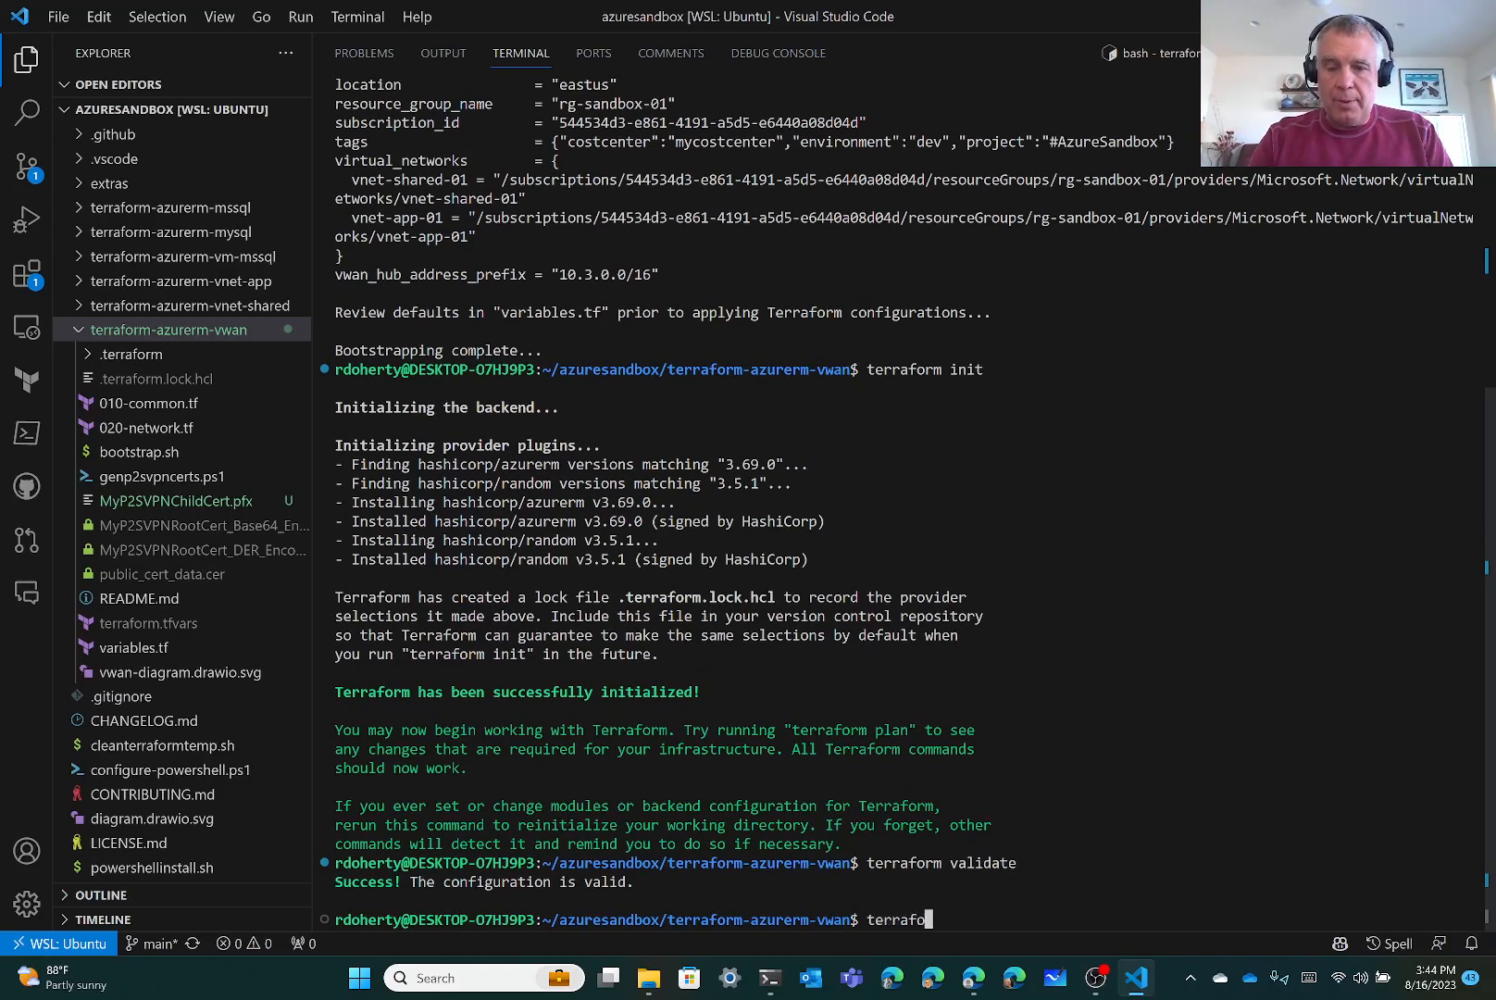
text(m plan)
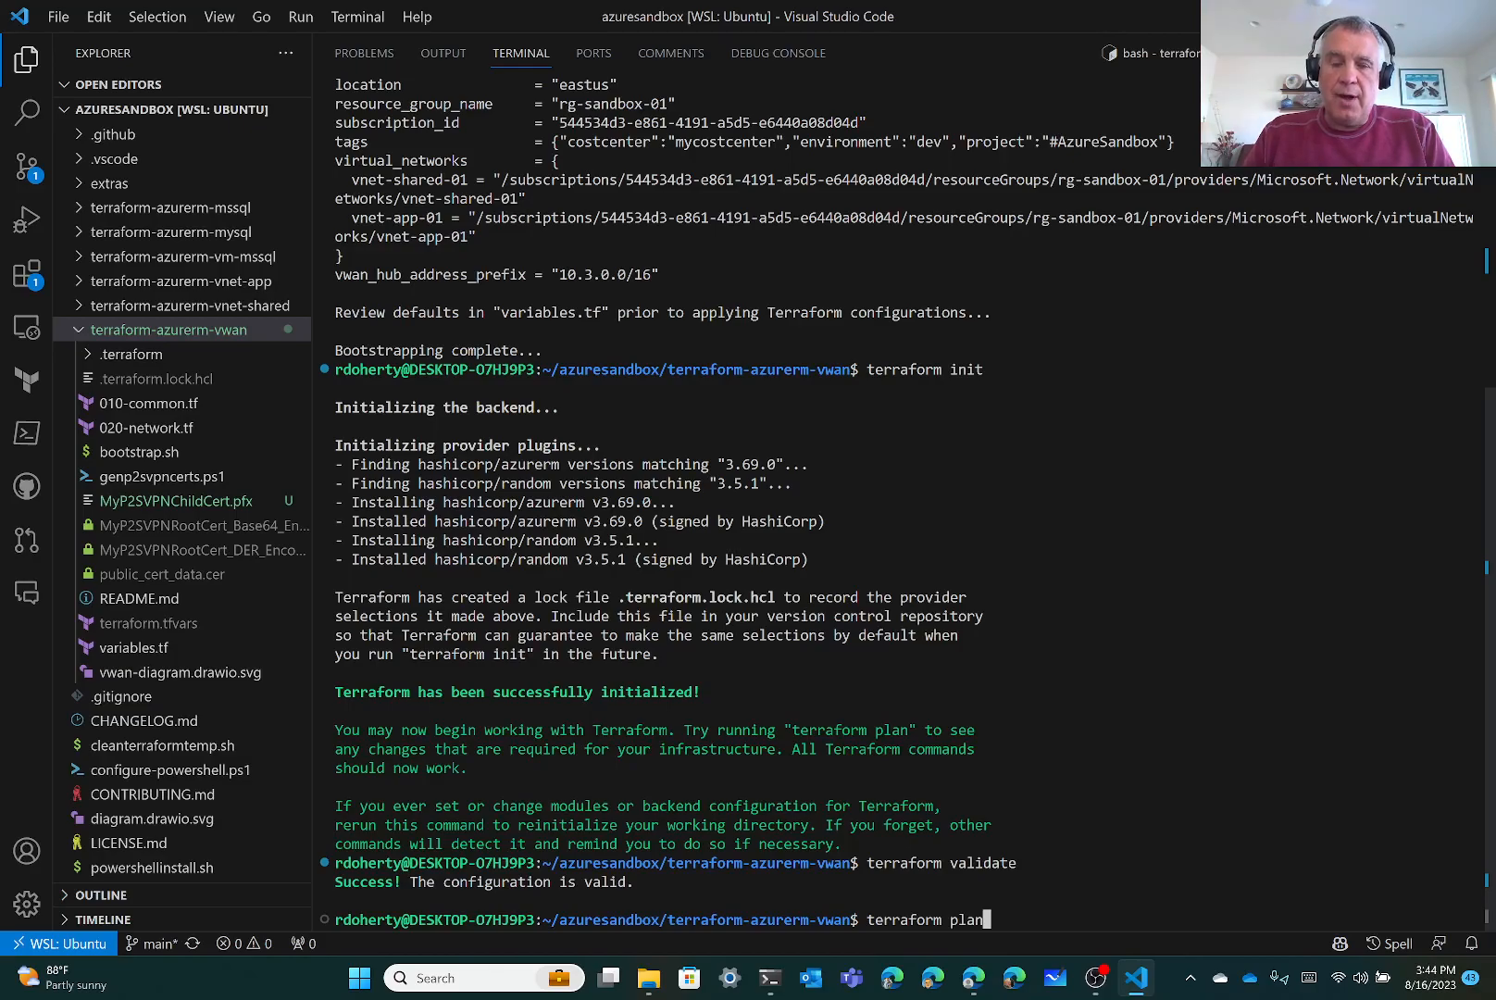
Run terraform plan and review the output showing 8 resources to add
key(Return)
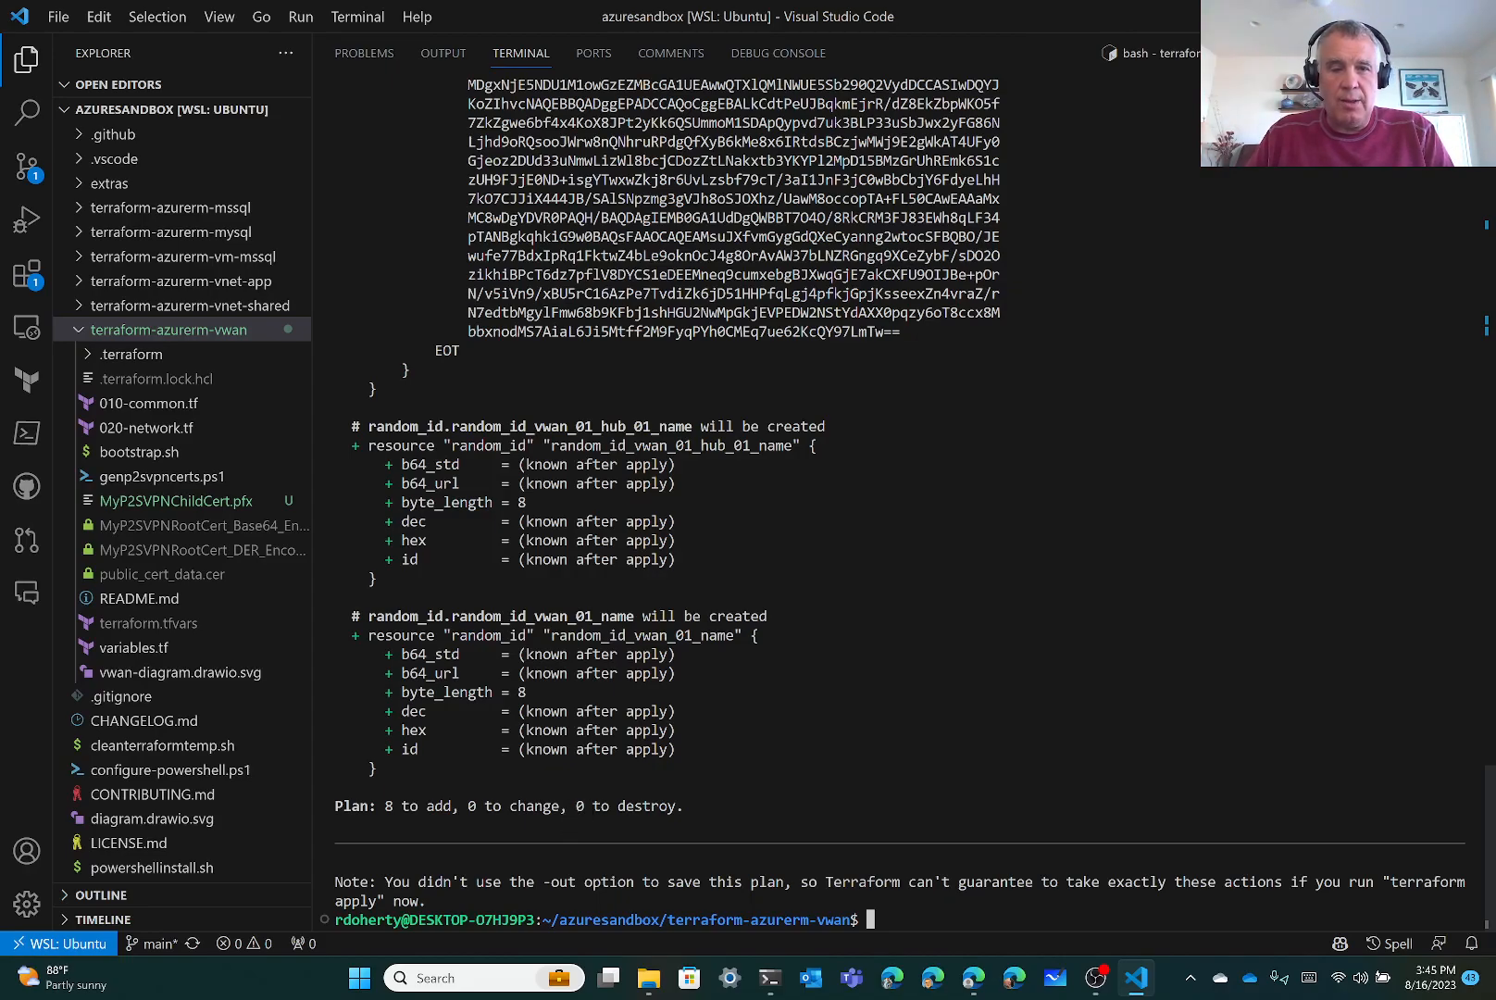
scroll(898, 481, up, 5)
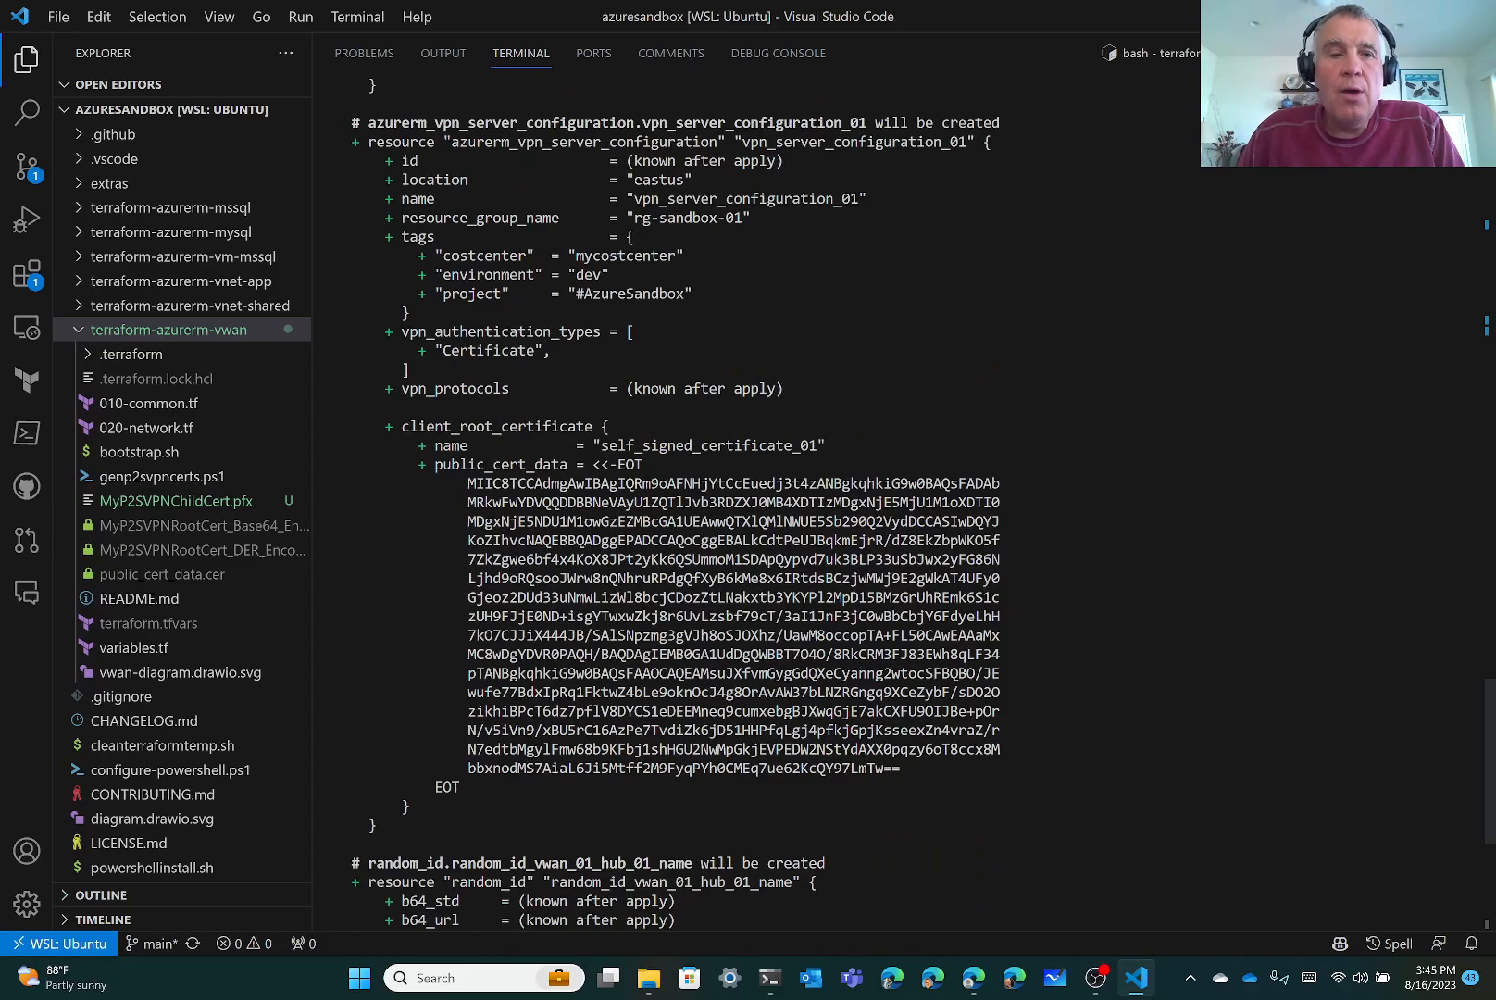
scroll(769, 500, up, 3)
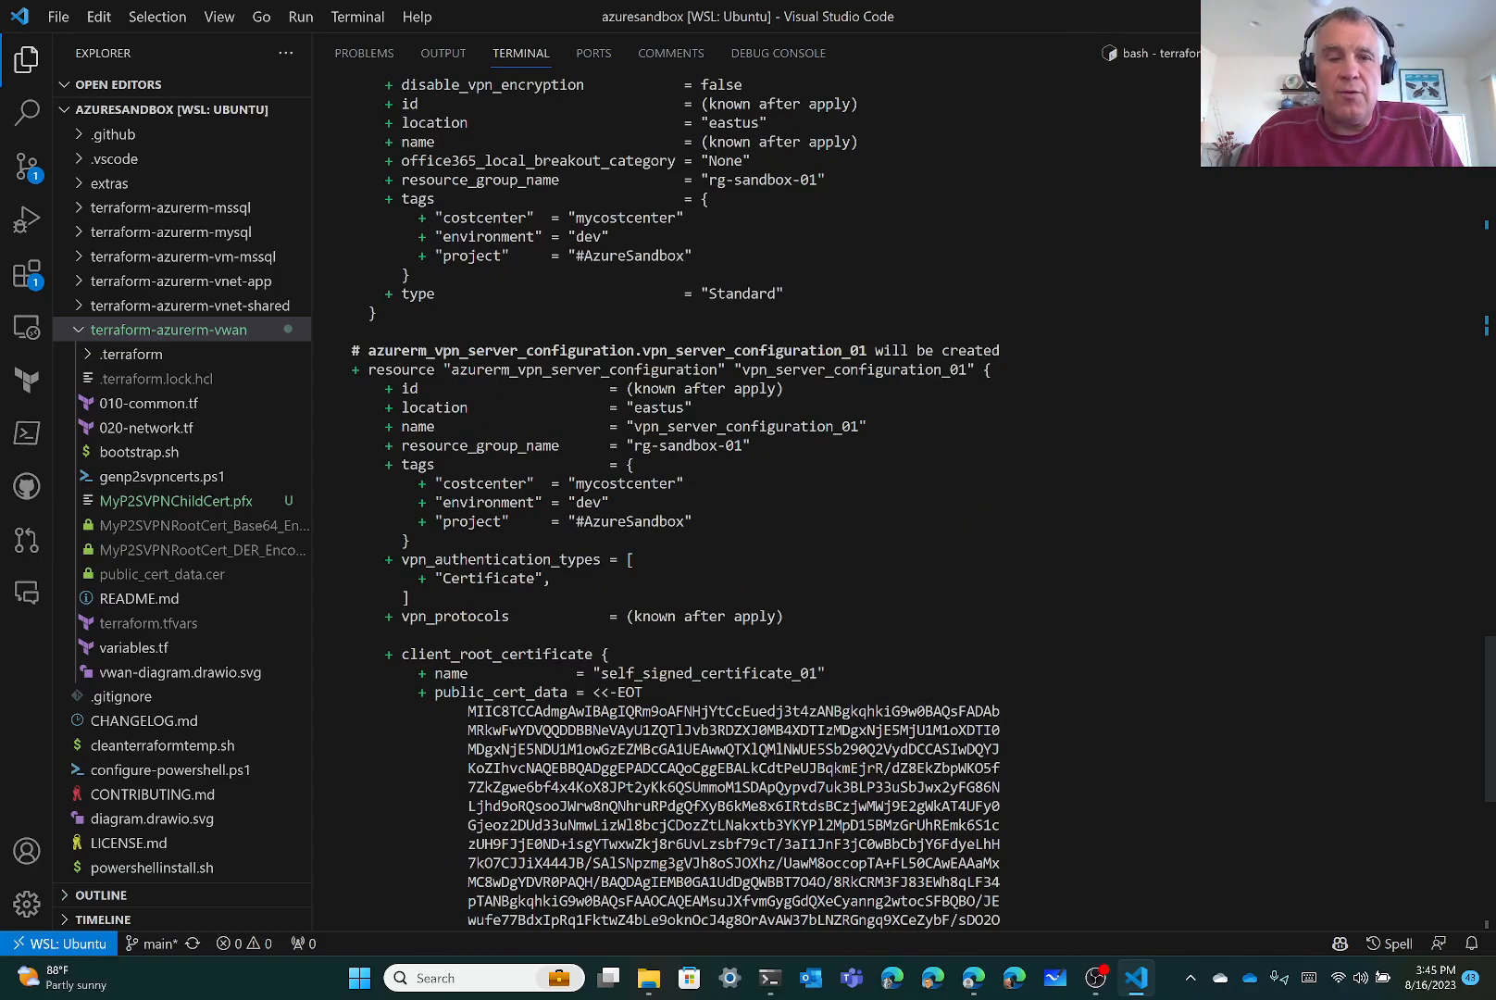
scroll(768, 500, up, 3)
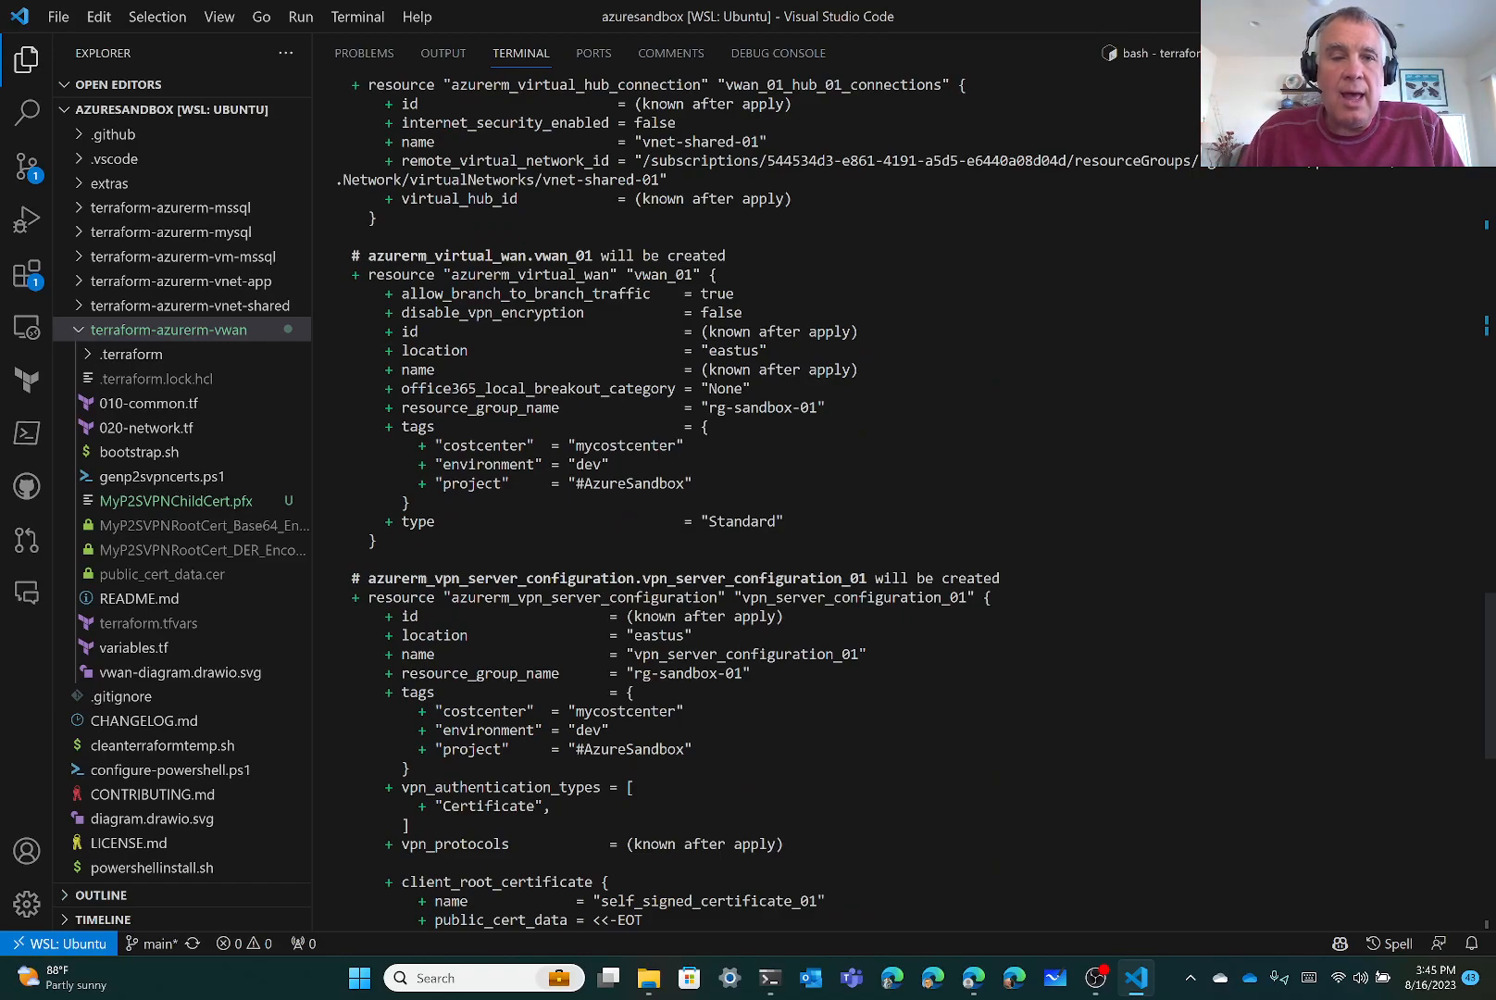
scroll(769, 499, up, 3)
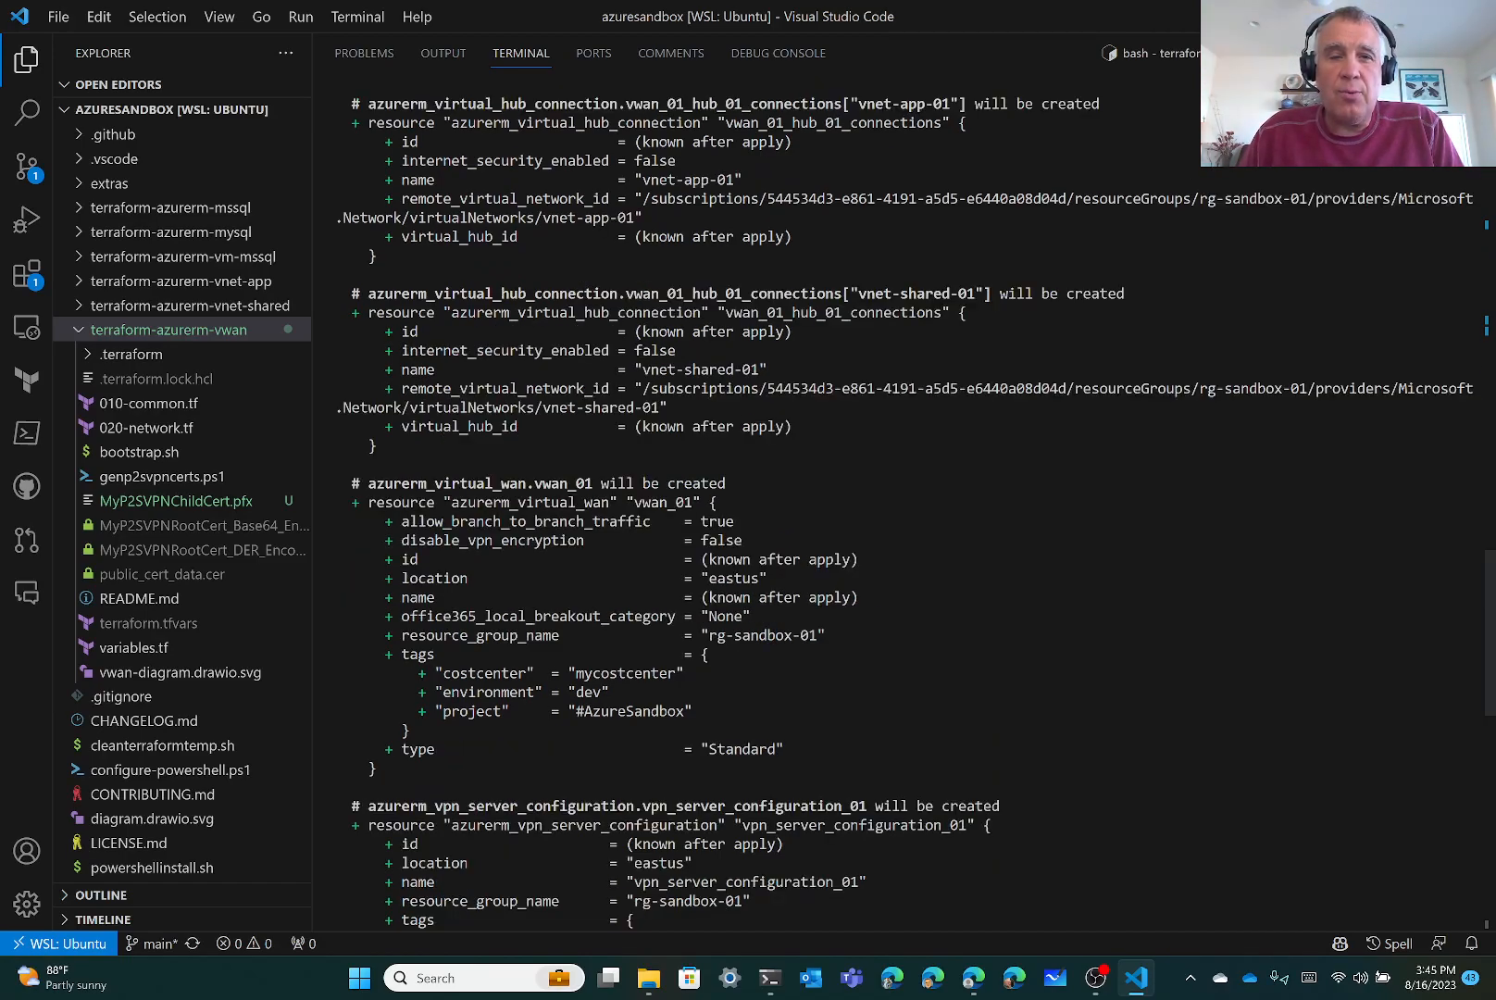
scroll(768, 500, up, 3)
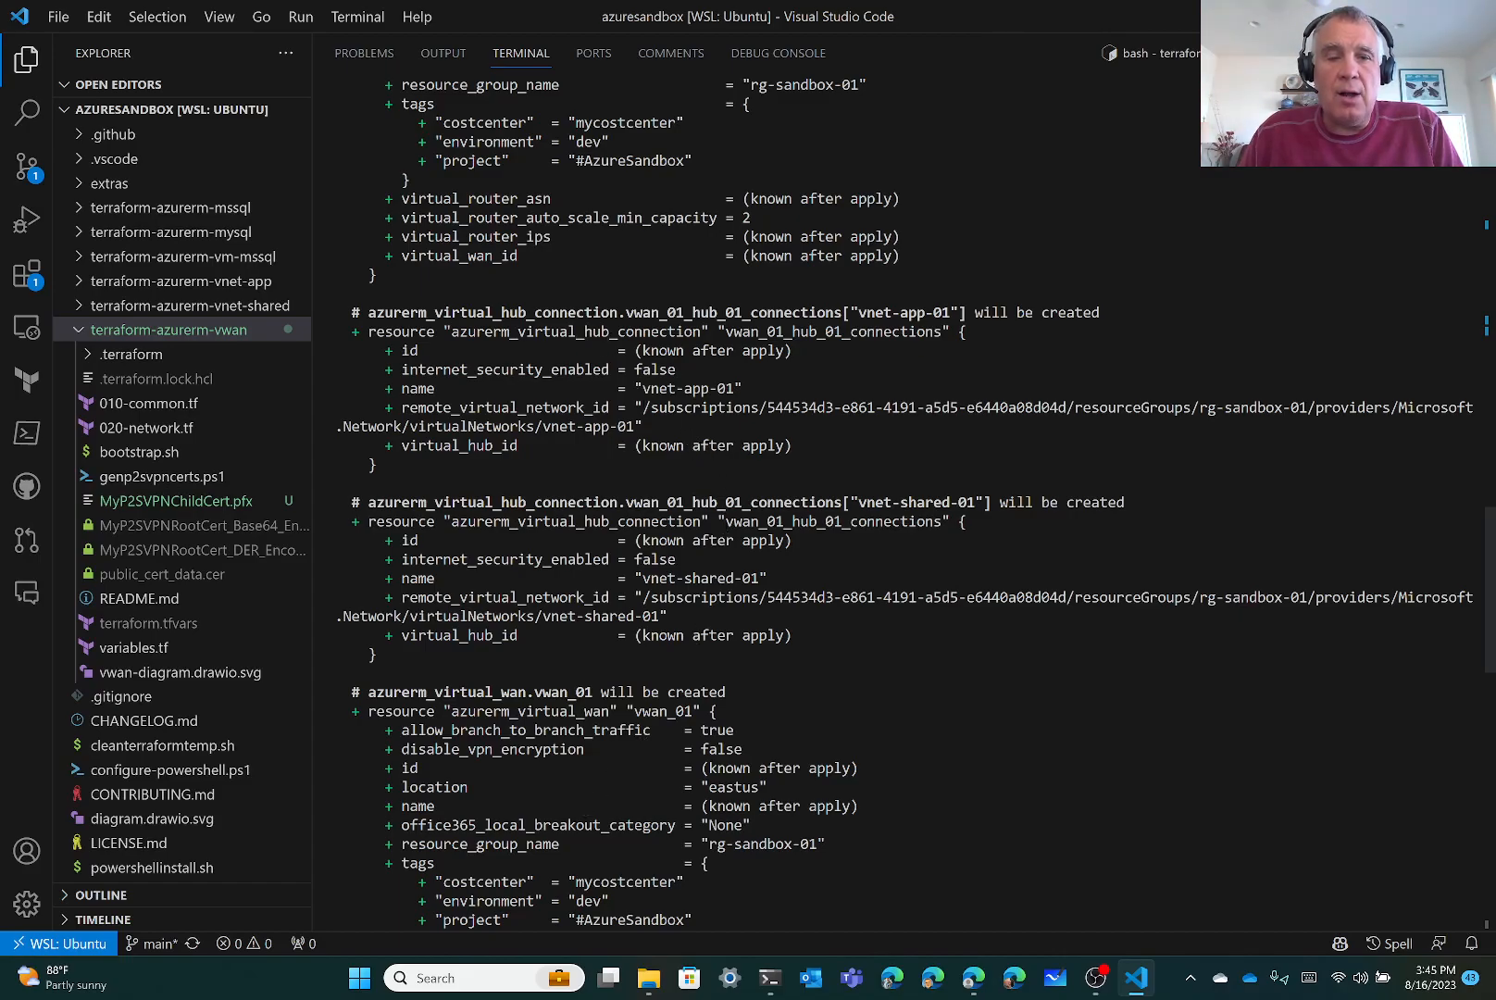
scroll(768, 499, up, 3)
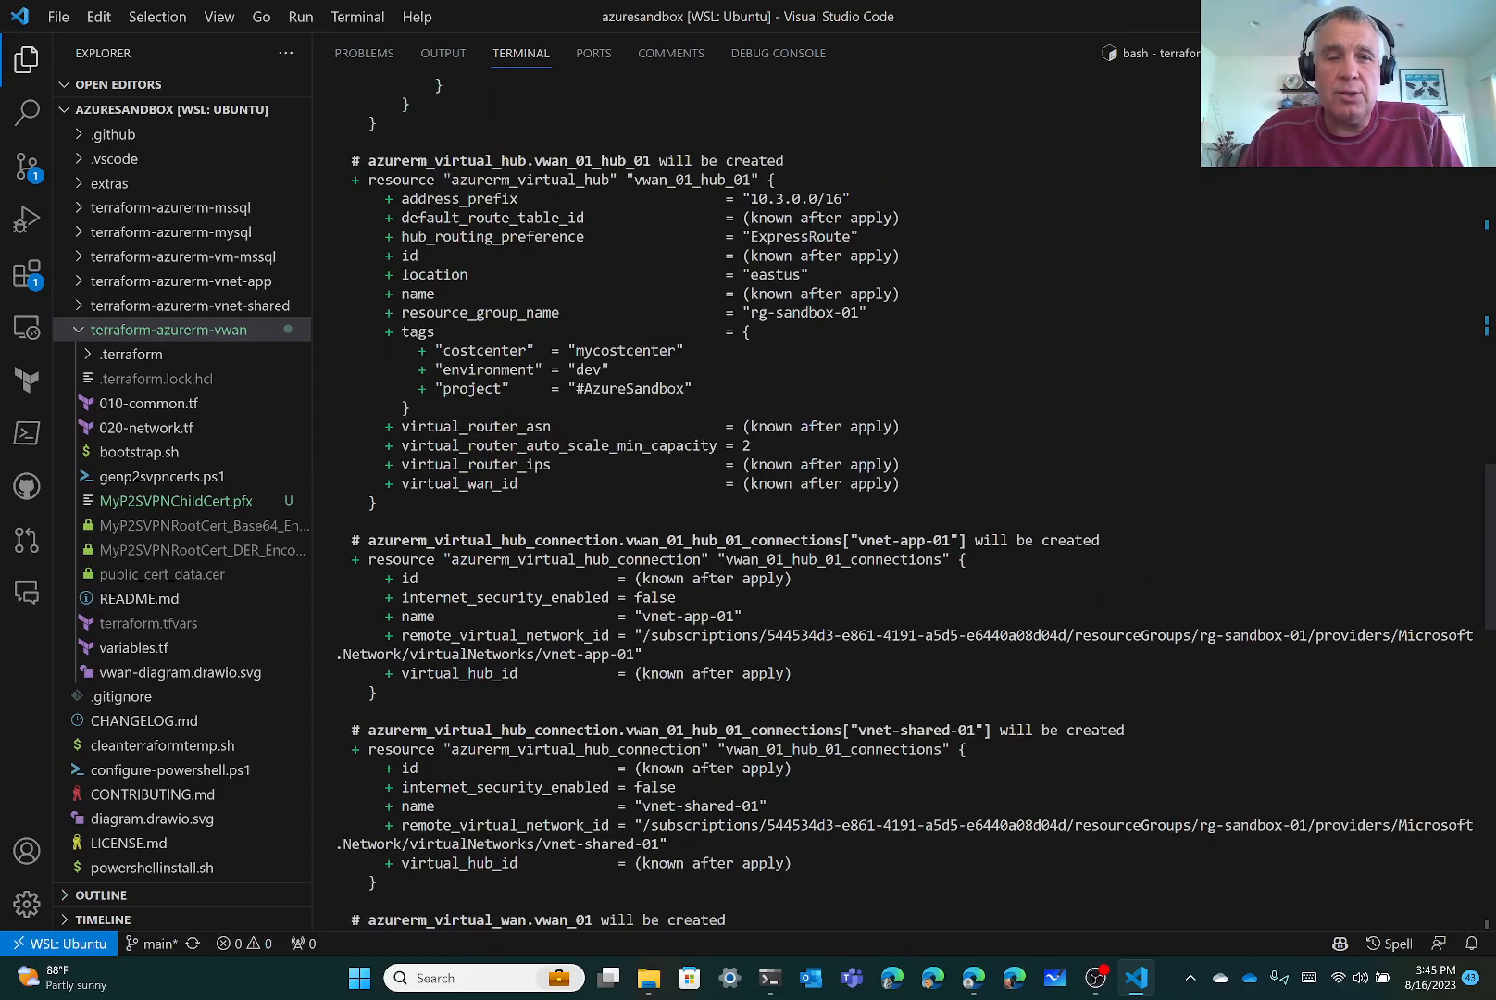
scroll(768, 500, up, 9)
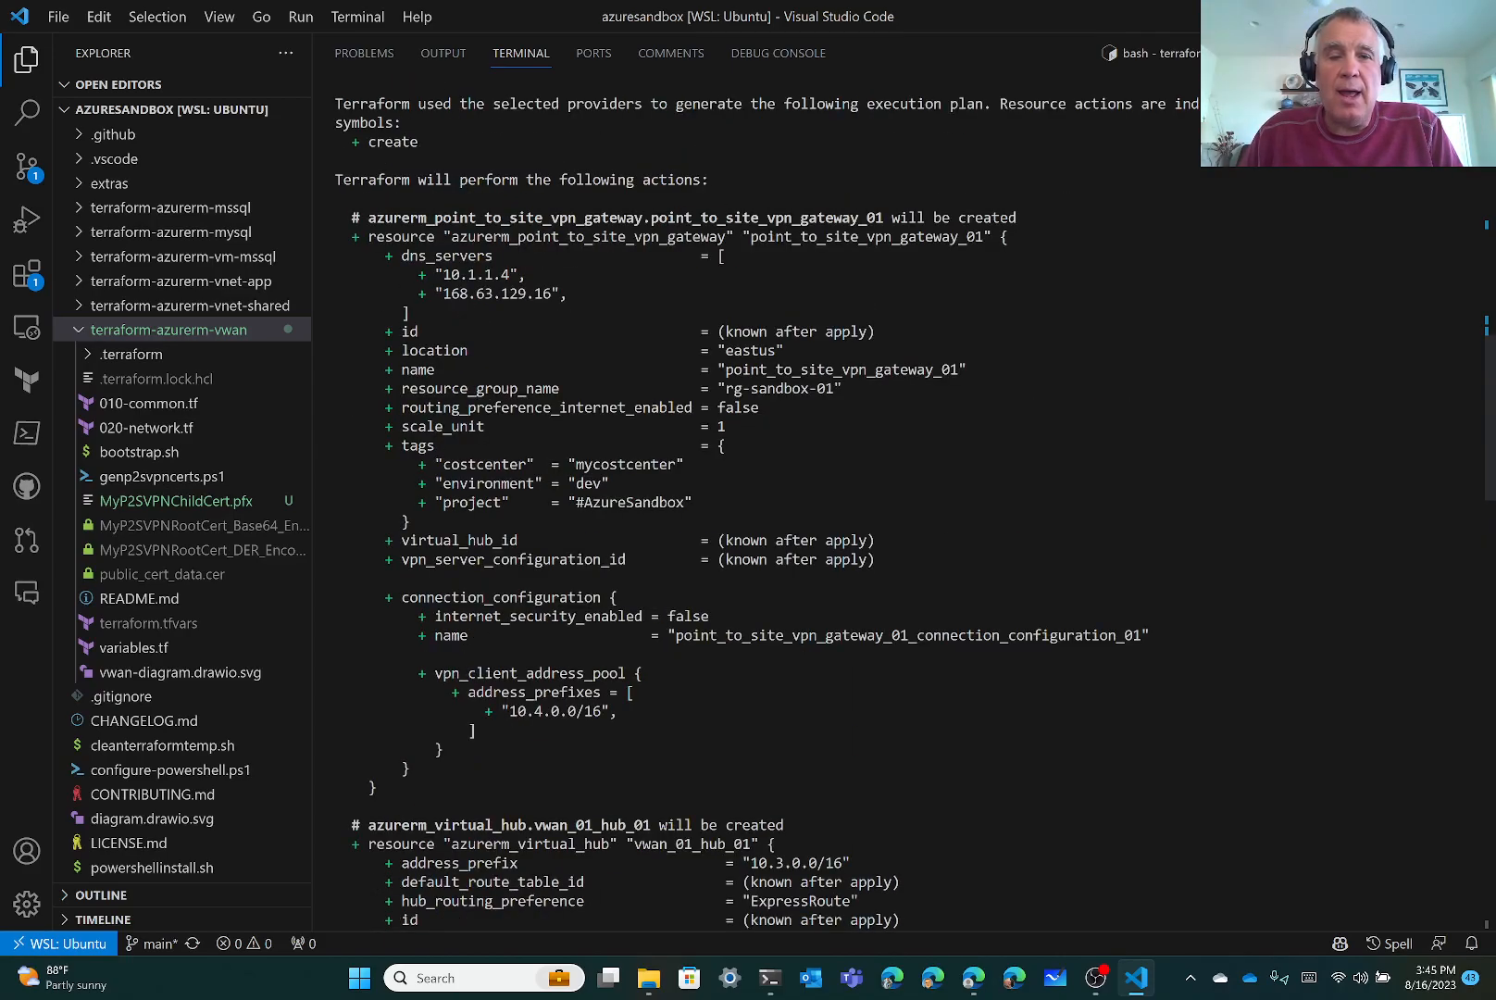
scroll(898, 504, down, 20)
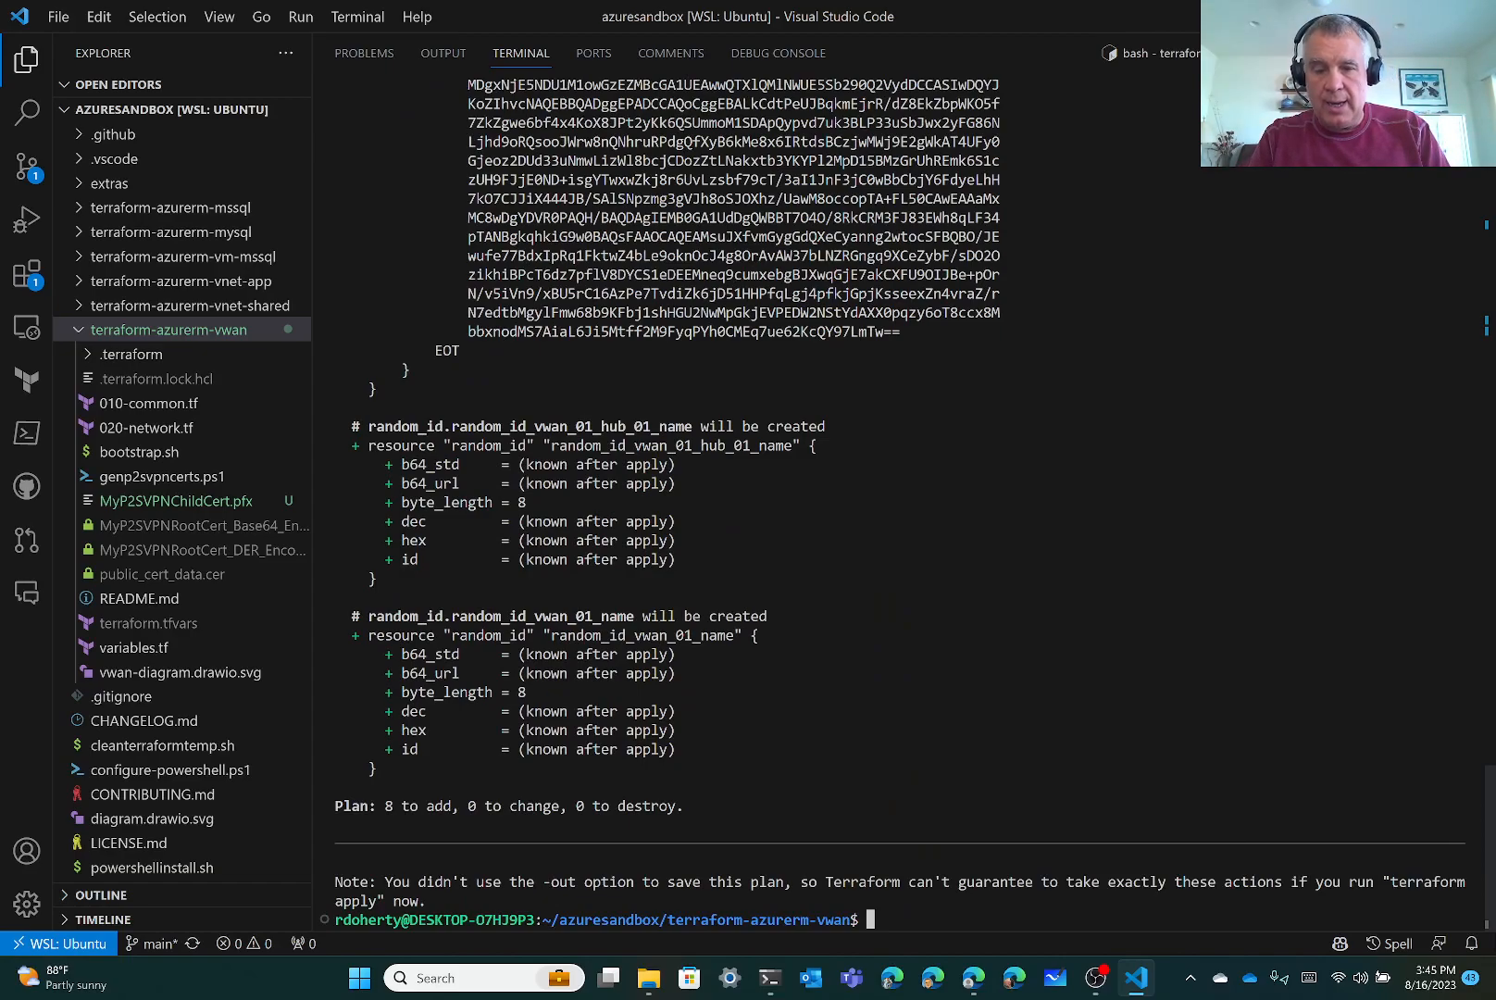
Run terraform apply and confirm with yes to create the 8 resources
text(terraf)
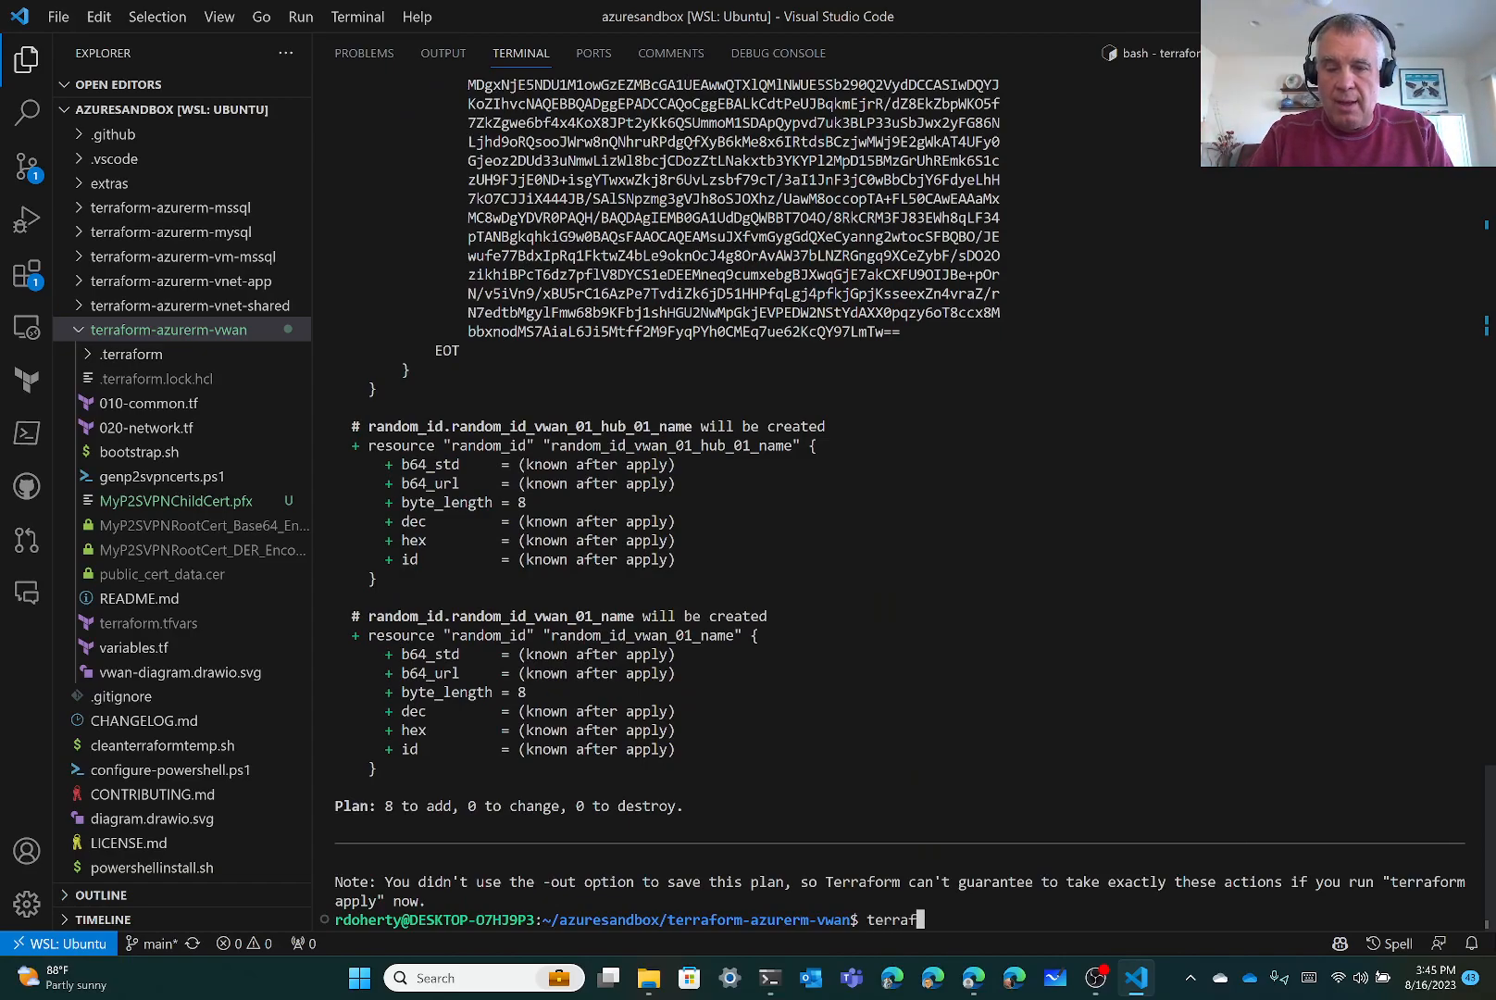
text(orm apply)
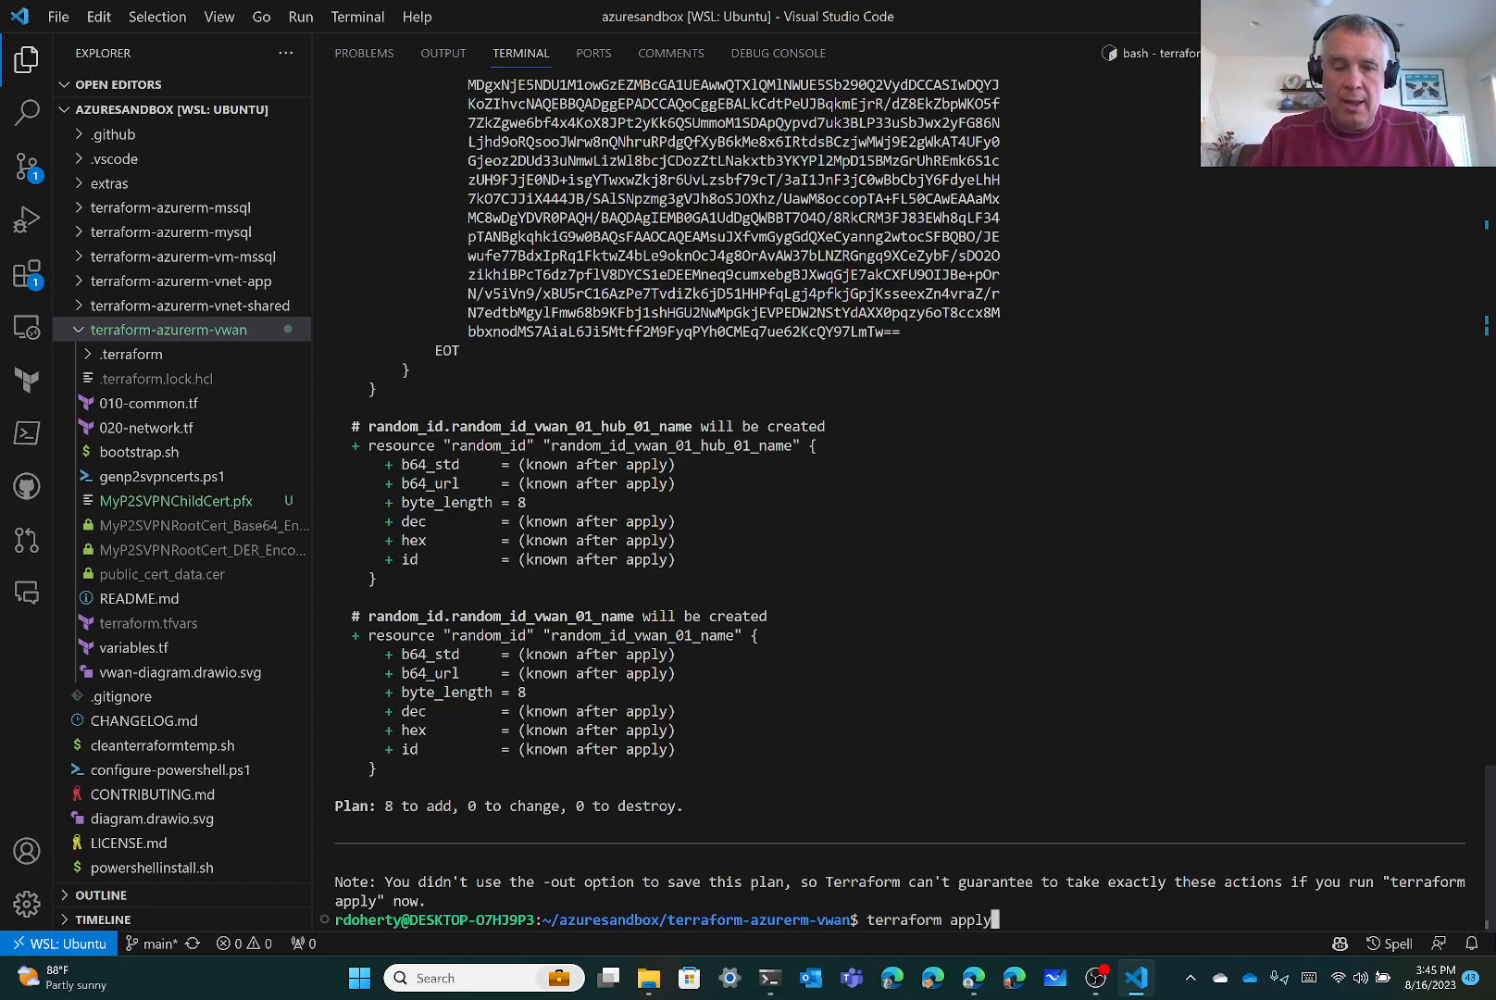
key(Return)
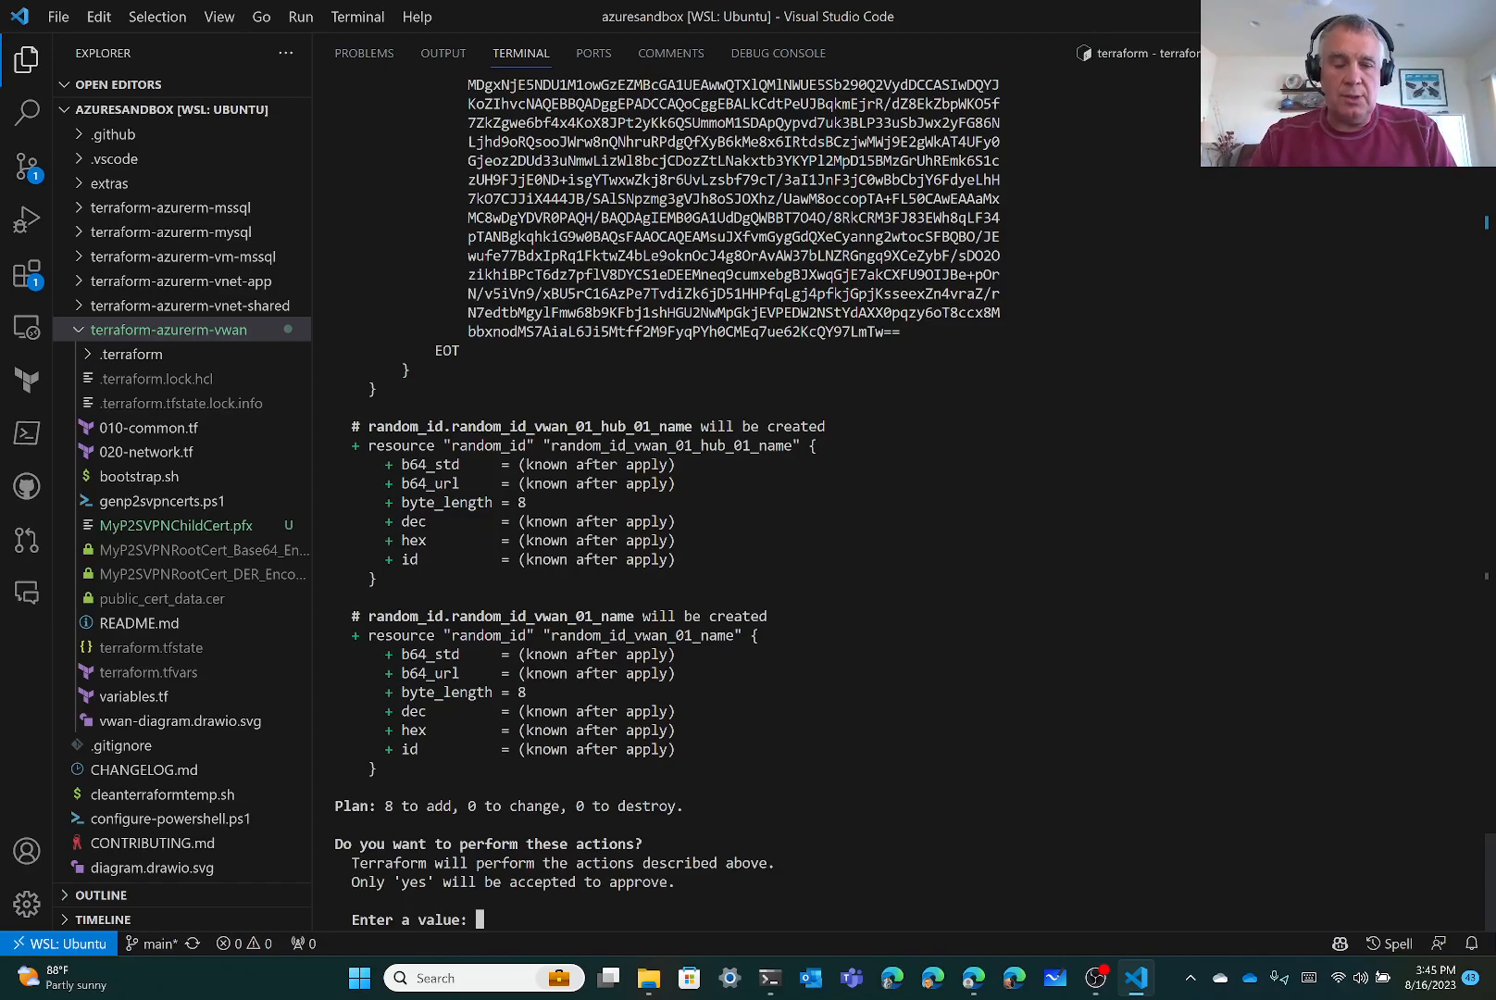
text(yes)
key(Return)
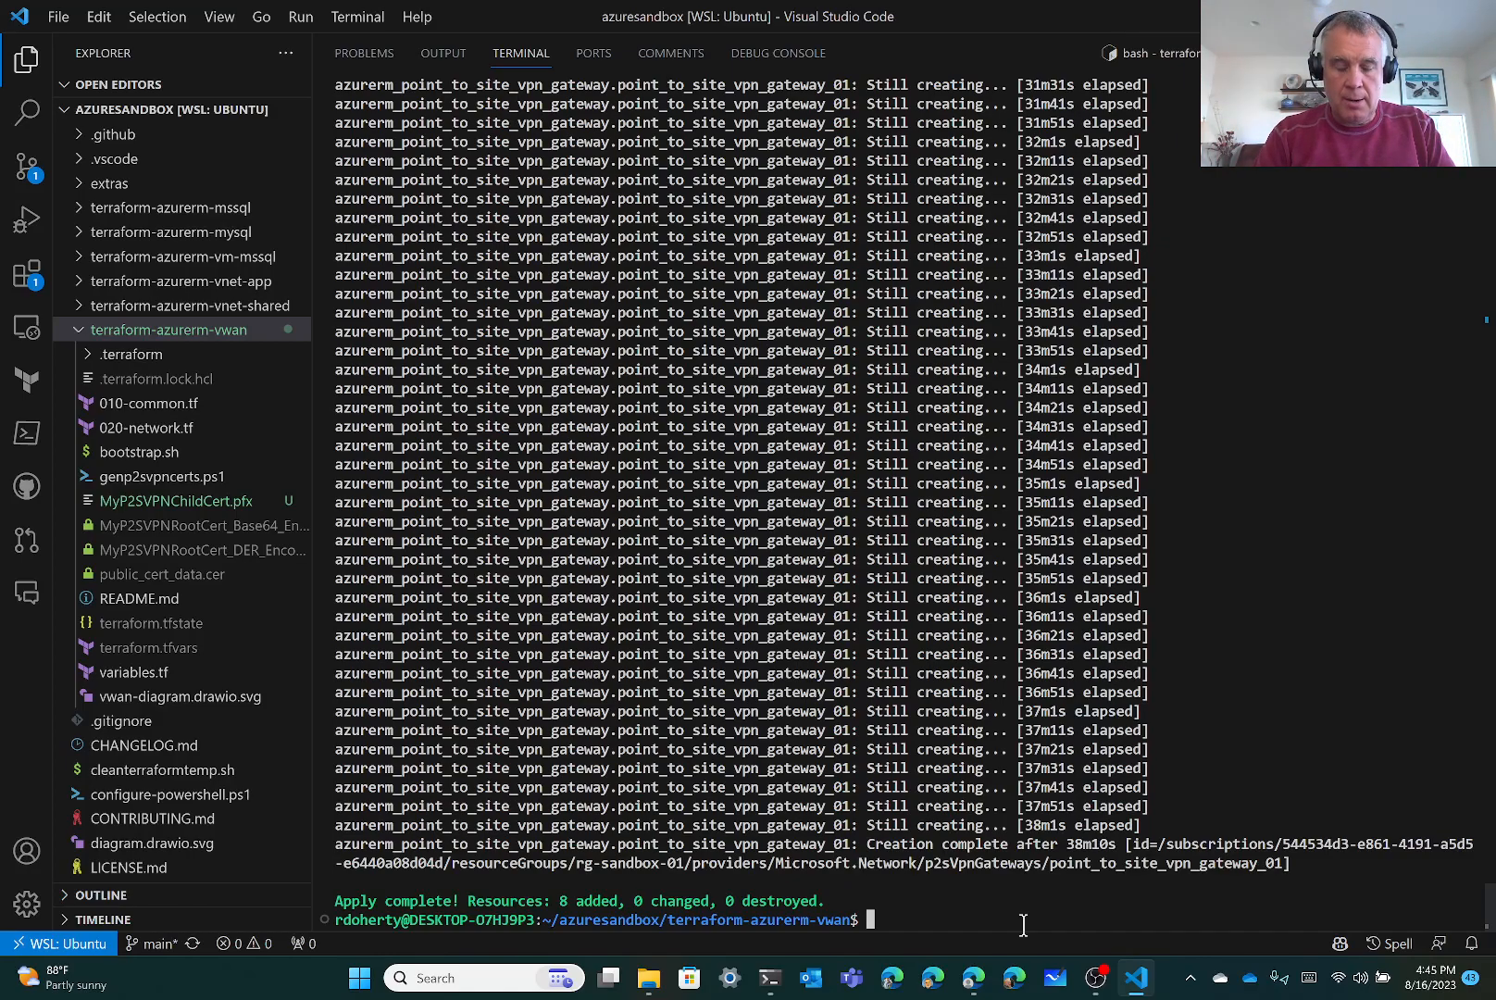
Run terraform state list to show the deployed vwan resources
text(terra)
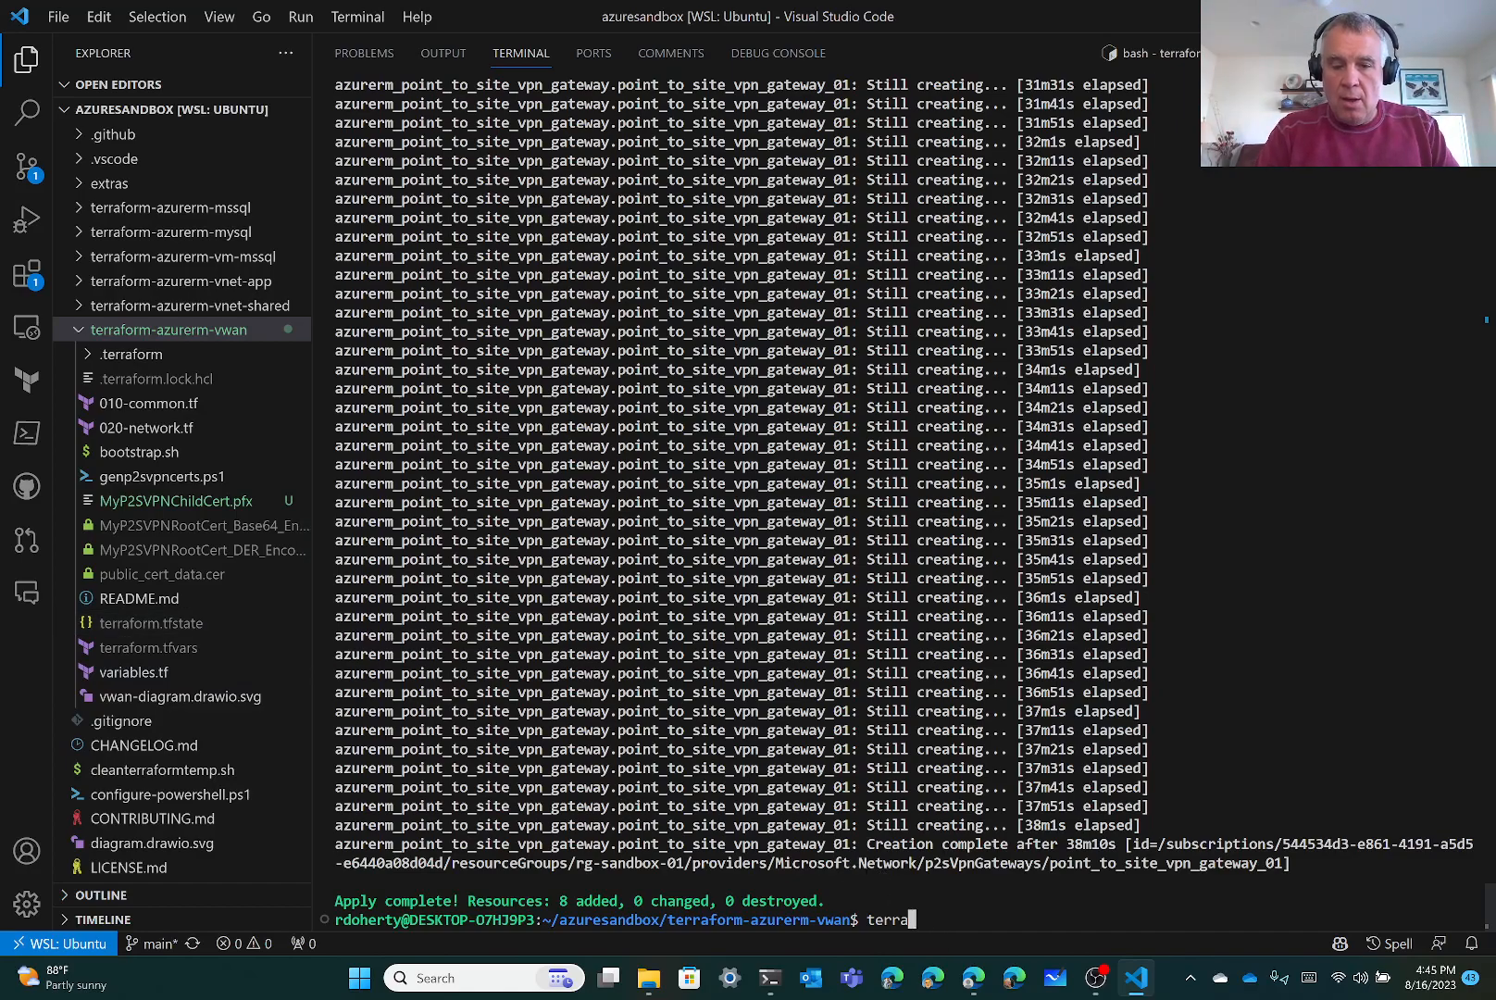
text(form state l)
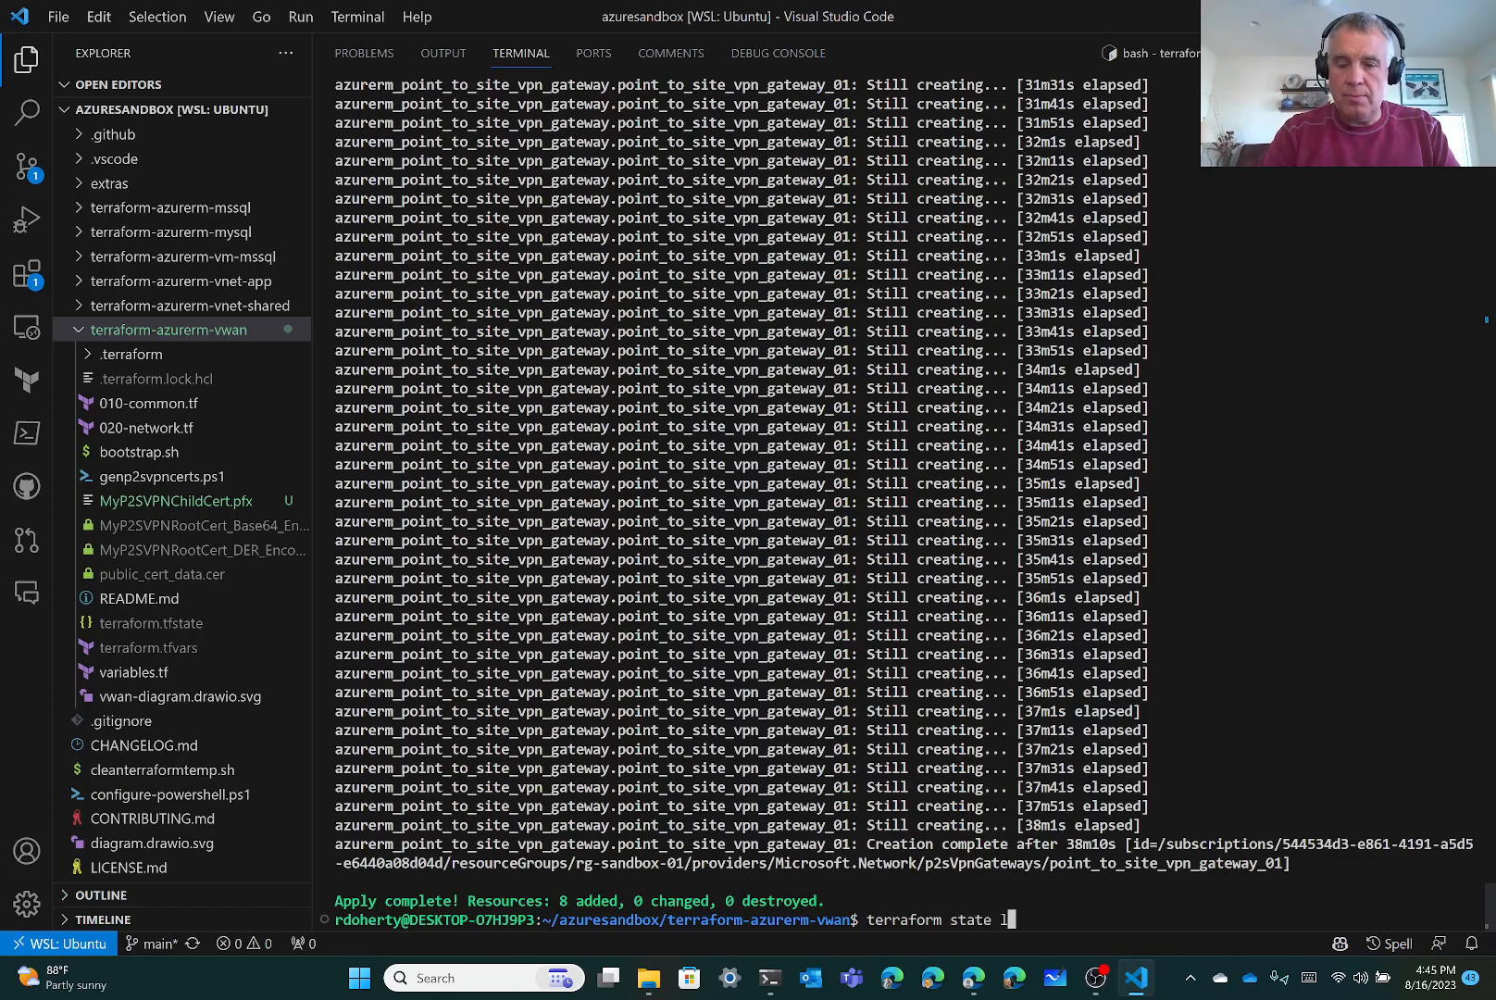
text(ist)
key(Return)
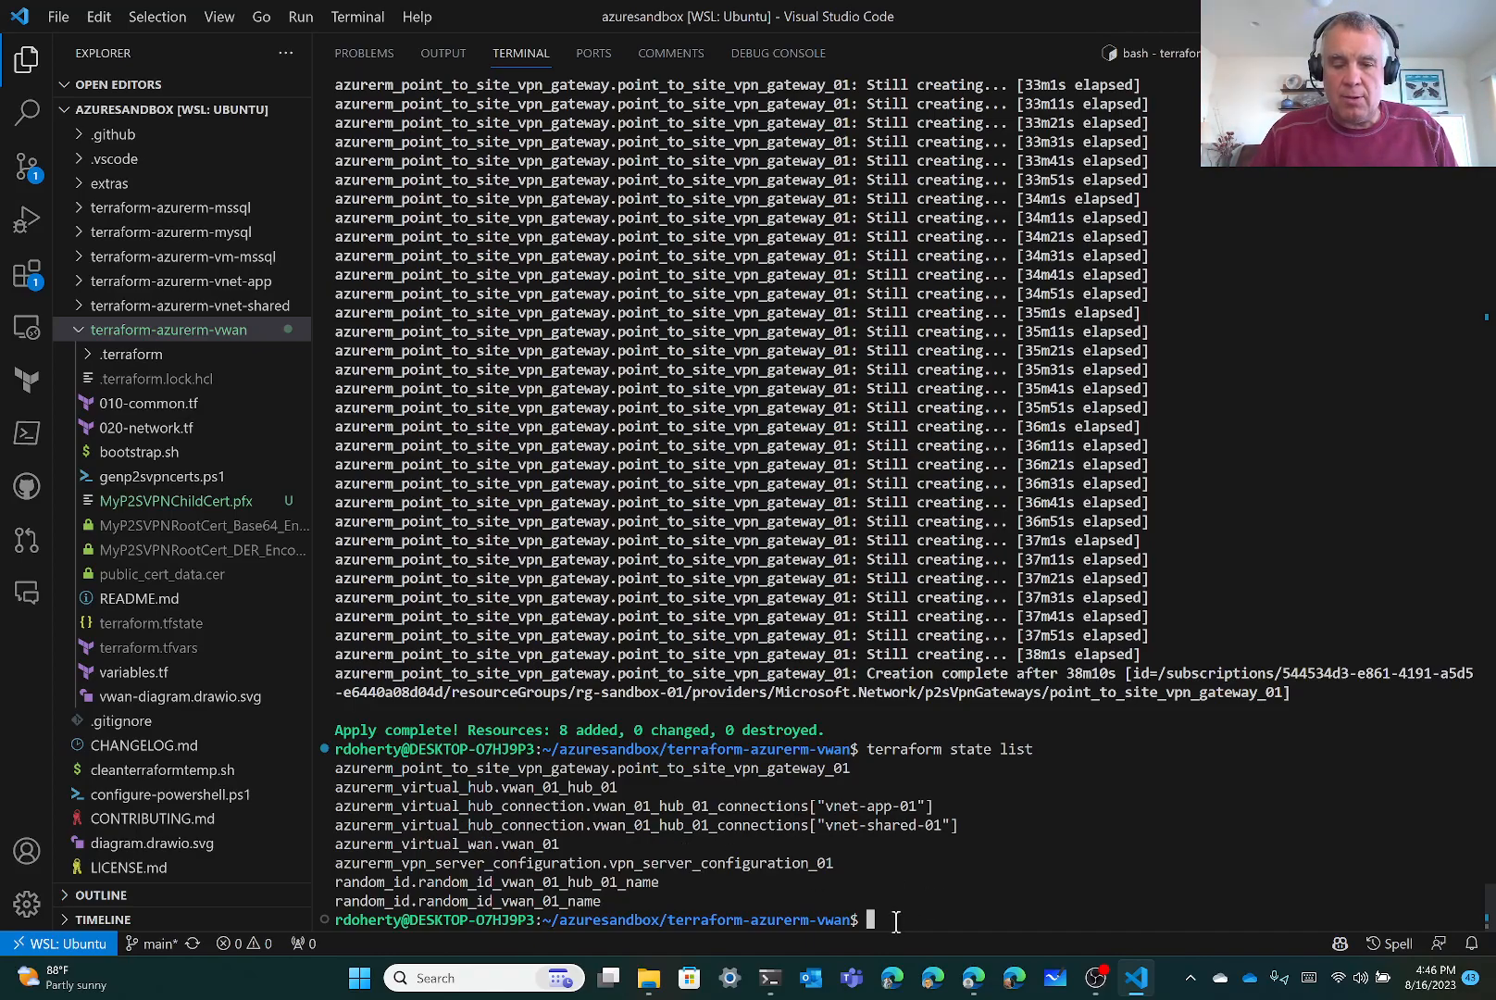
Switch to Edge and scroll the vwan README to its Smoke testing section
click(973, 988)
scroll(831, 656, down, 3)
scroll(831, 656, down, 3)
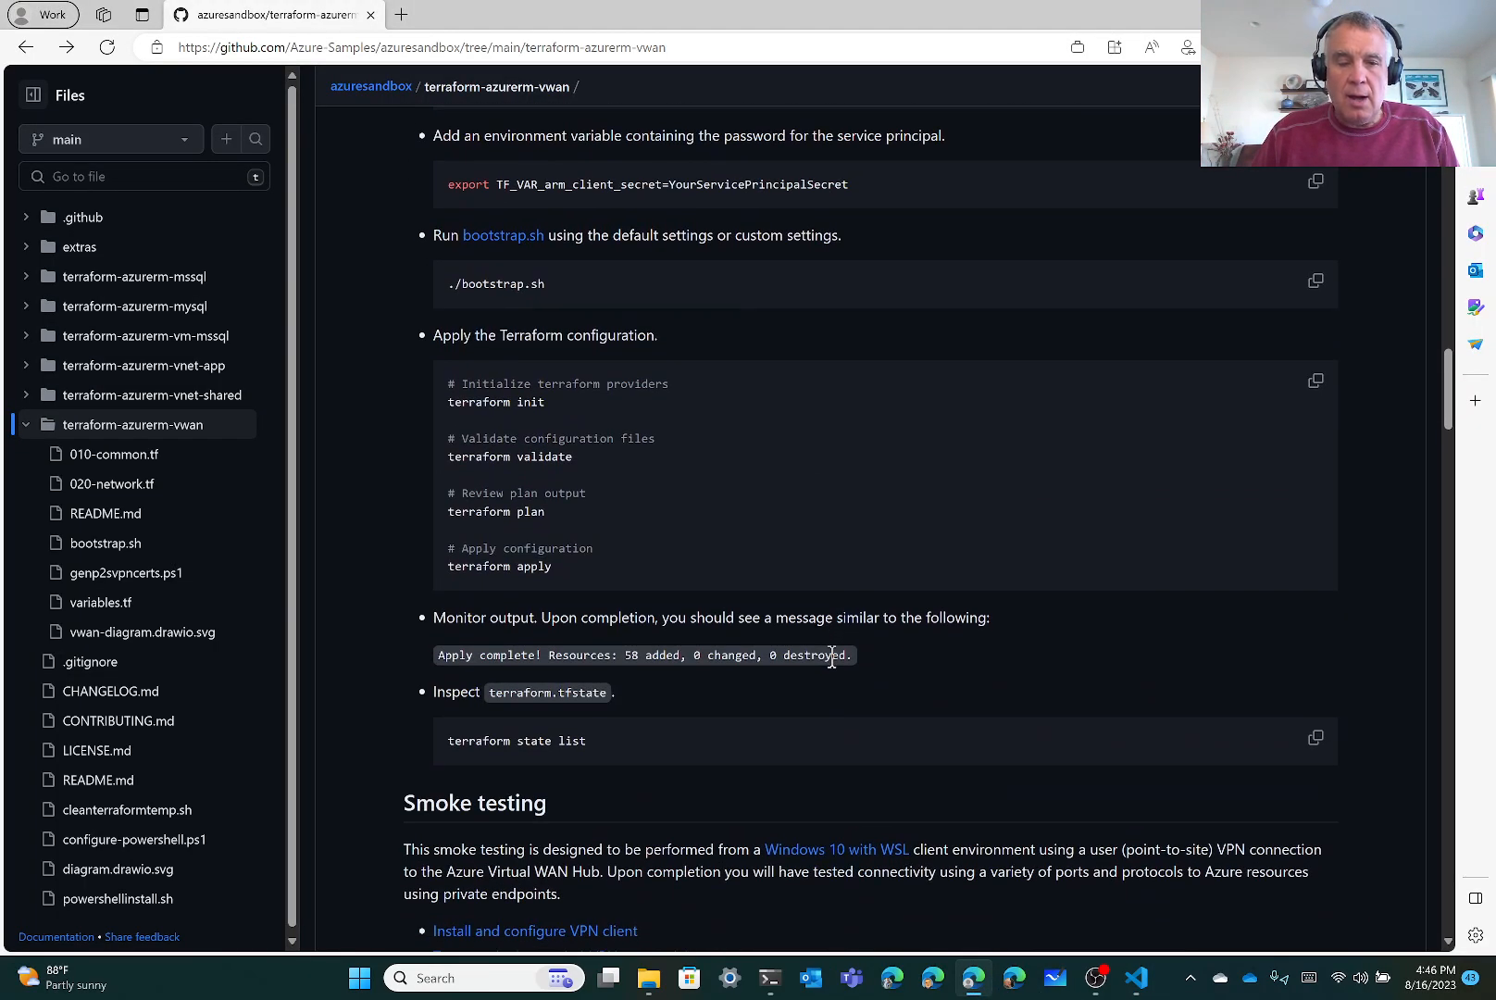
scroll(831, 655, down, 8)
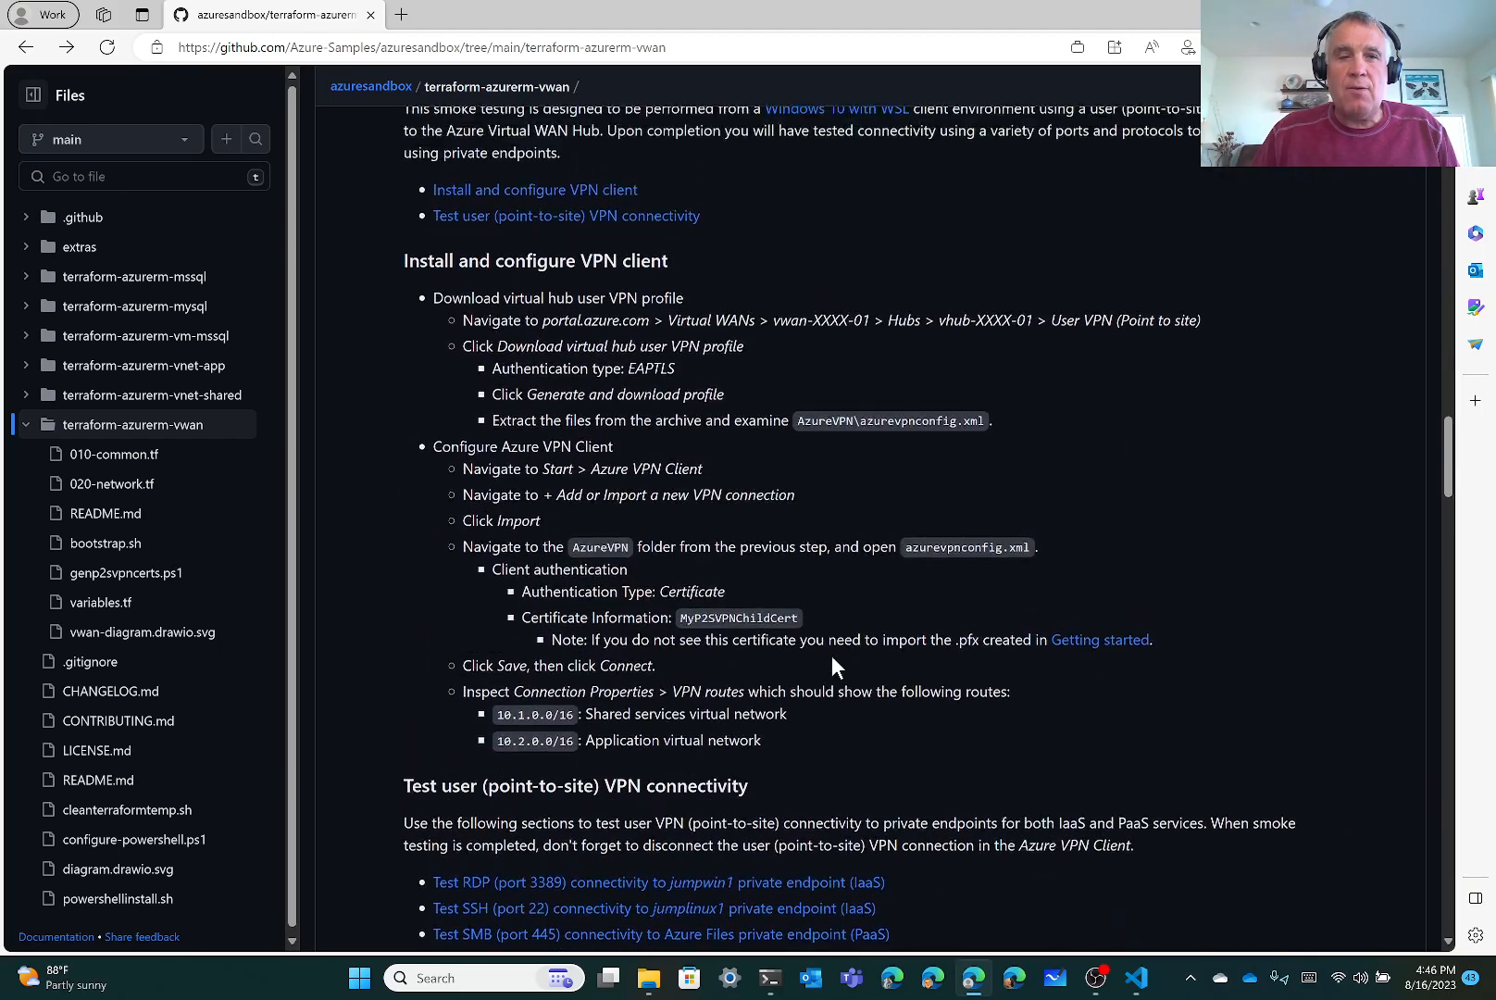
scroll(832, 658, up, 1)
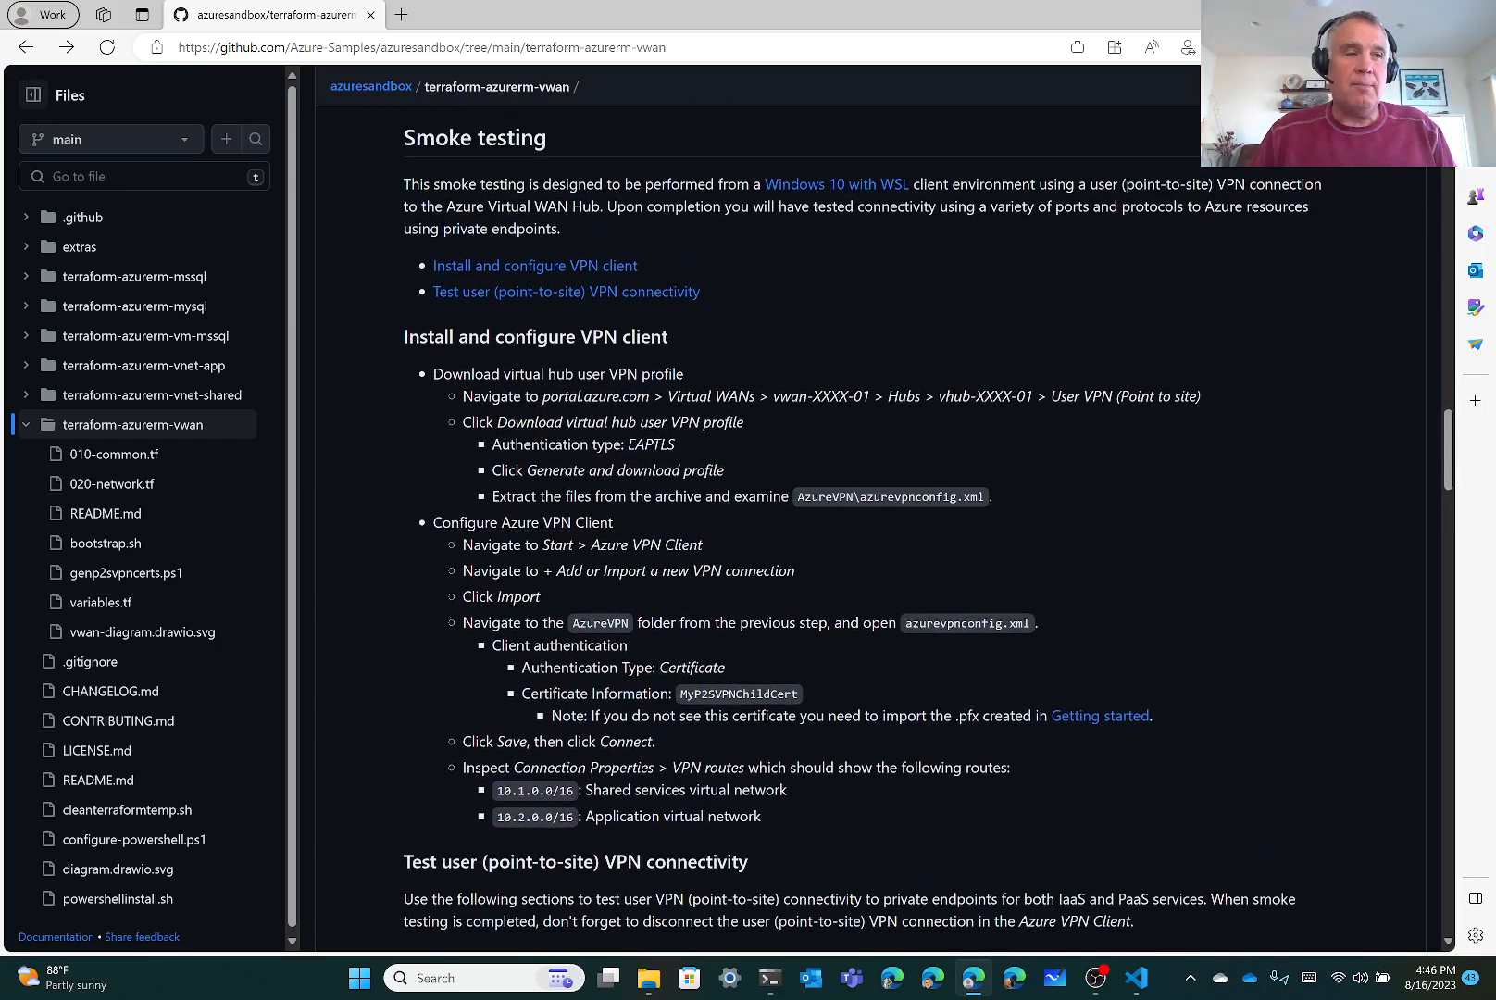